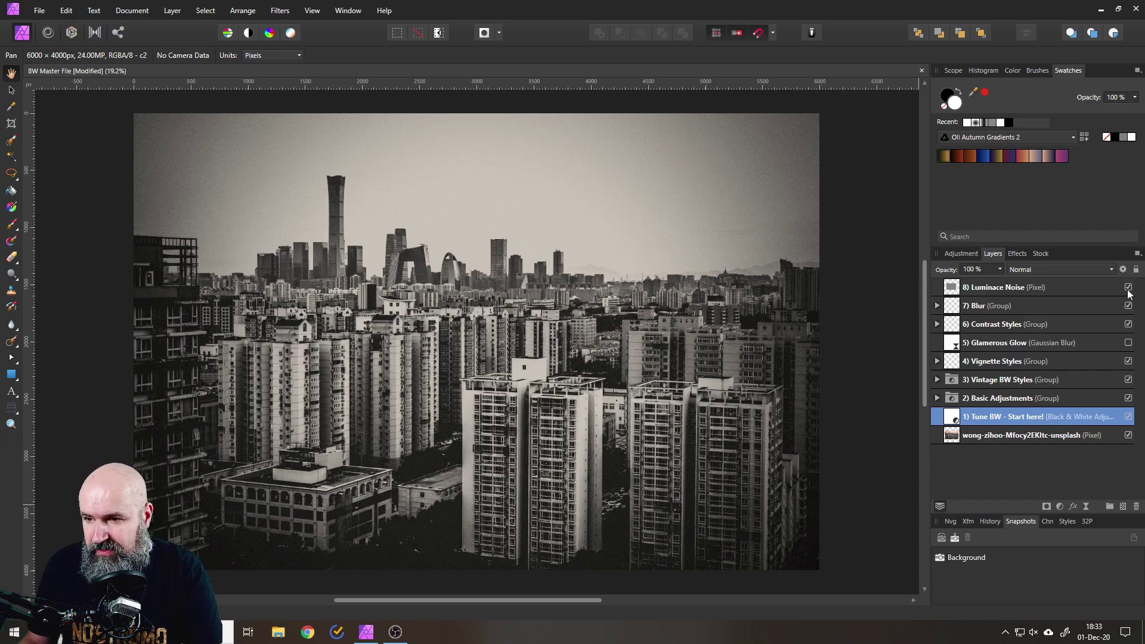
- Hide all effect layers above the photo, then show only the "1) Tune BW - Start here!" black and white adjustment
drag(1128, 289, 1128, 427)
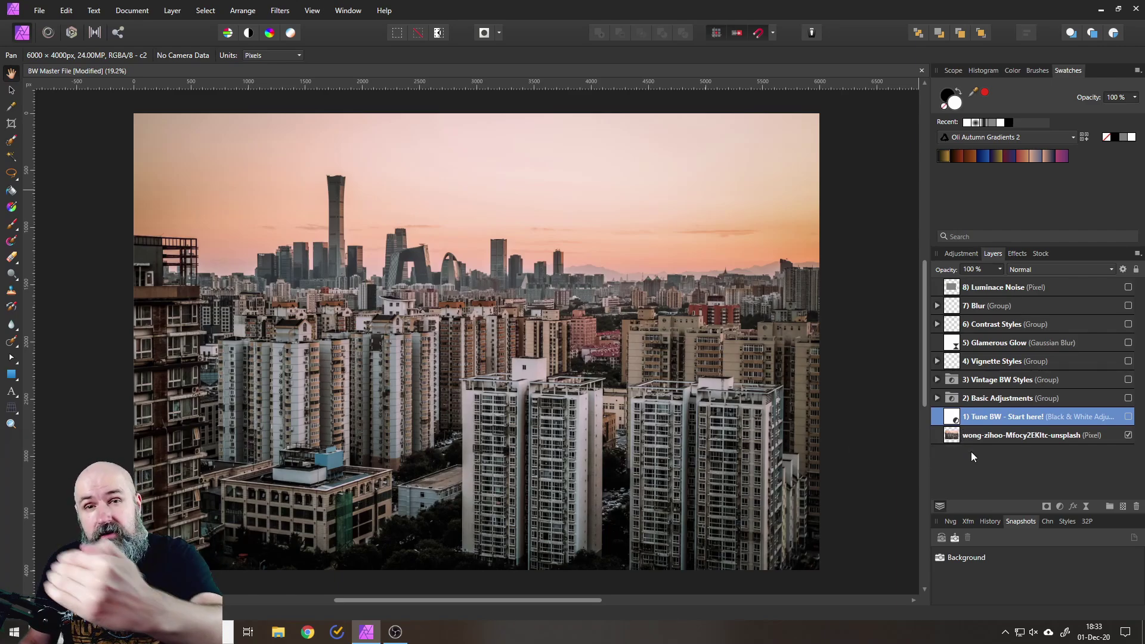
click(1128, 417)
- Set the red level of the Tune BW black and white adjustment to 55% and close its settings
double_click(952, 416)
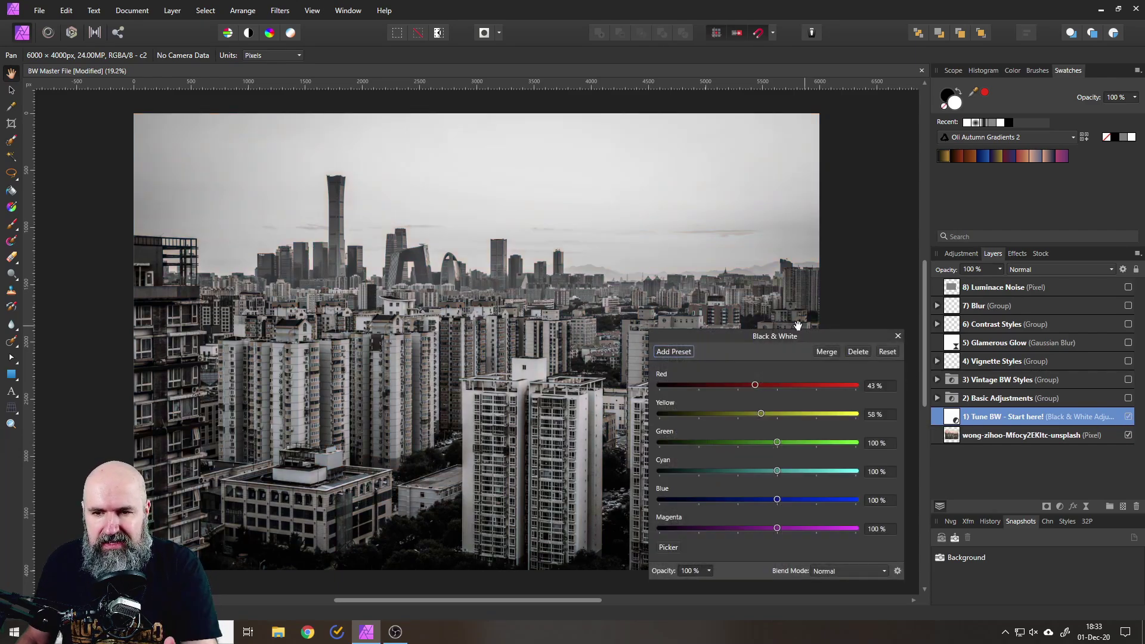
drag(775, 337, 728, 297)
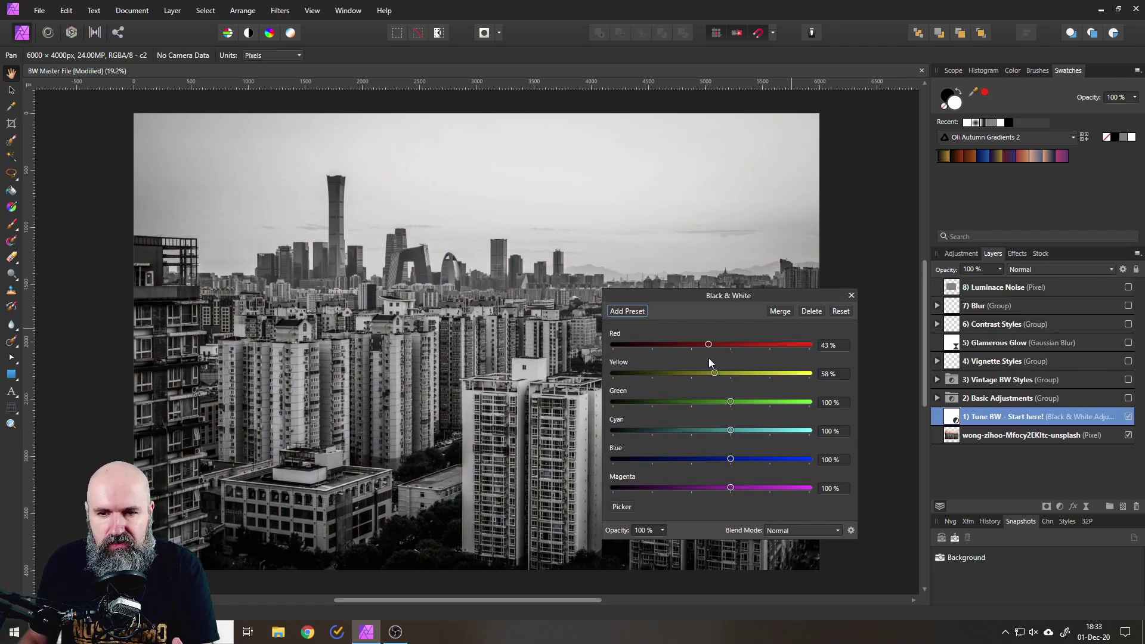
mouse_move(710, 343)
mouse_down()
mouse_move(745, 337)
mouse_move(696, 342)
mouse_move(706, 345)
mouse_up()
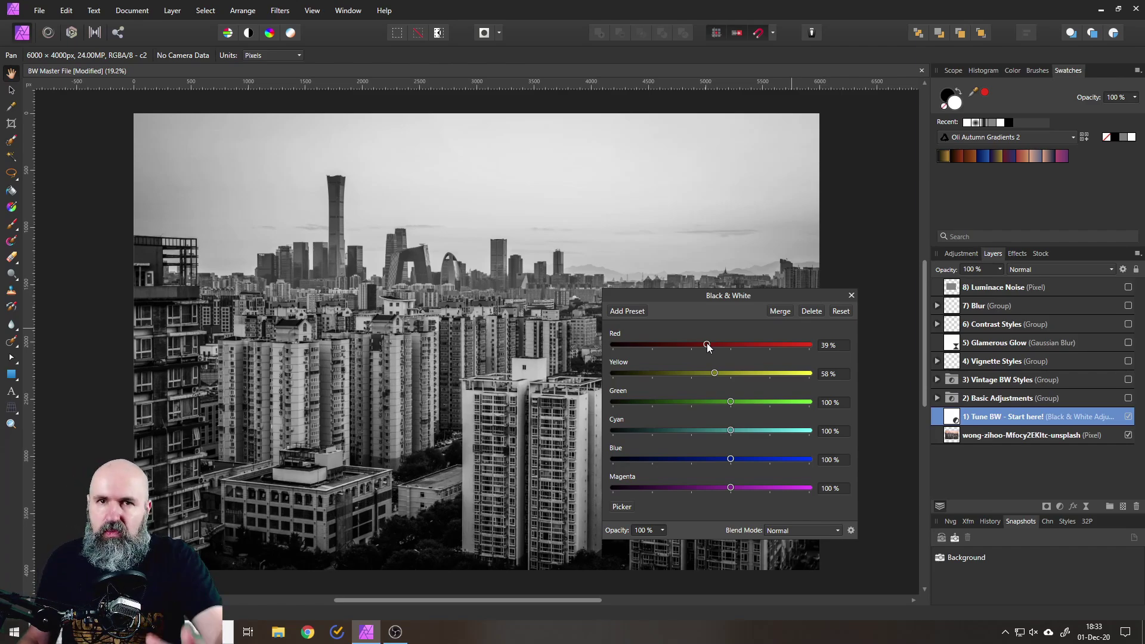
drag(707, 346, 712, 345)
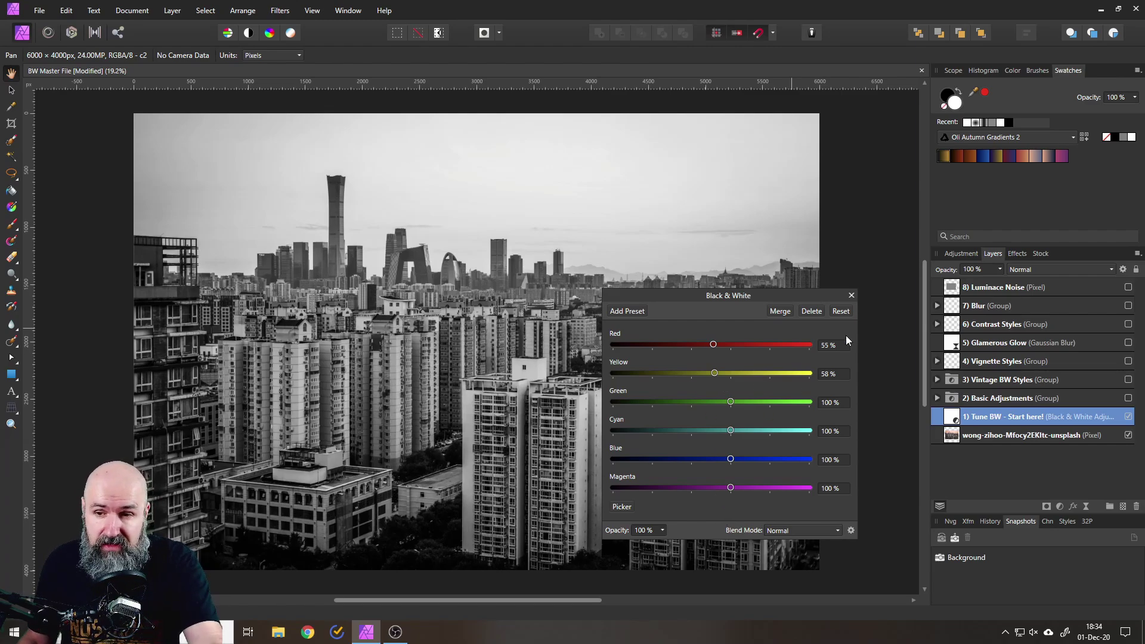
click(851, 295)
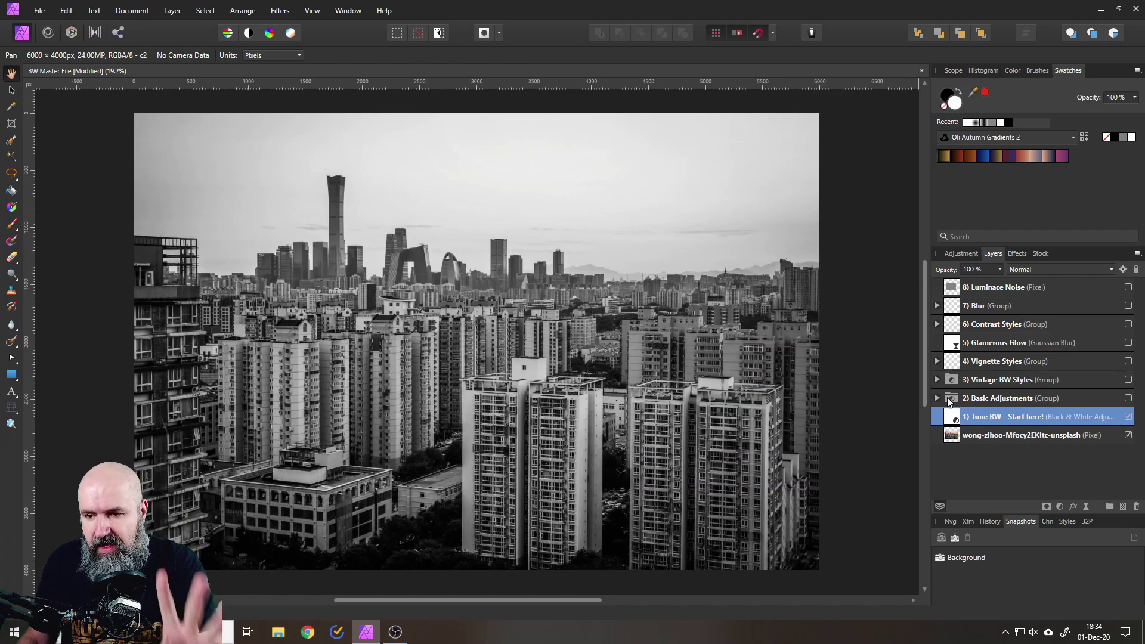
- Show the "2) Basic Adjustments" group with only its Curves adjustment active, hiding Vignette and Brightness / Contrast, with the Curves settings open
click(936, 398)
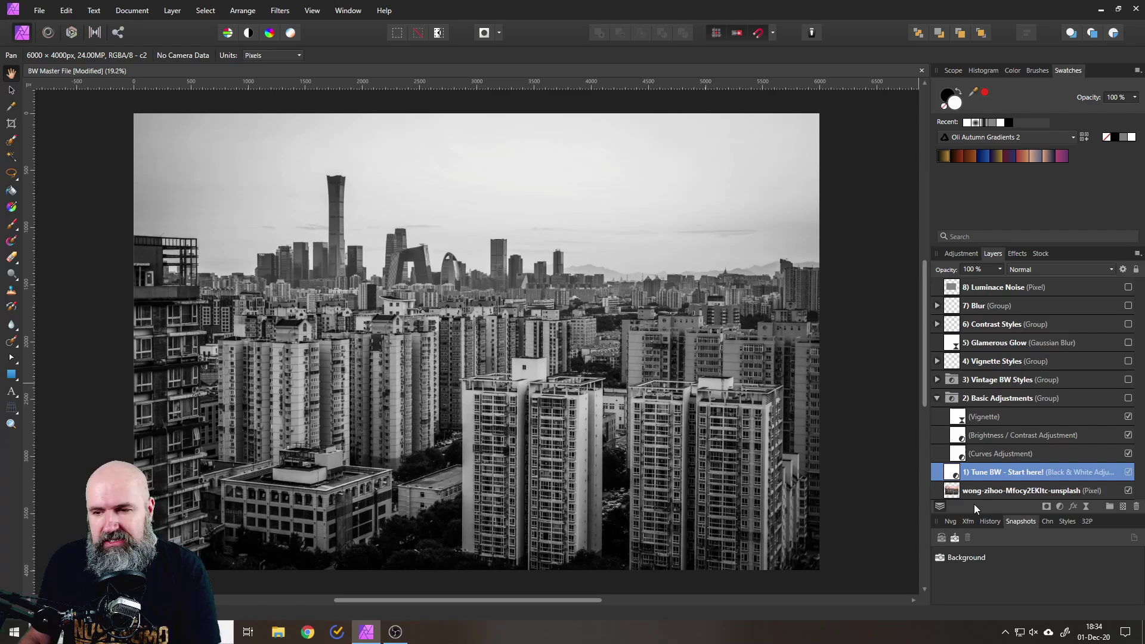
double_click(958, 456)
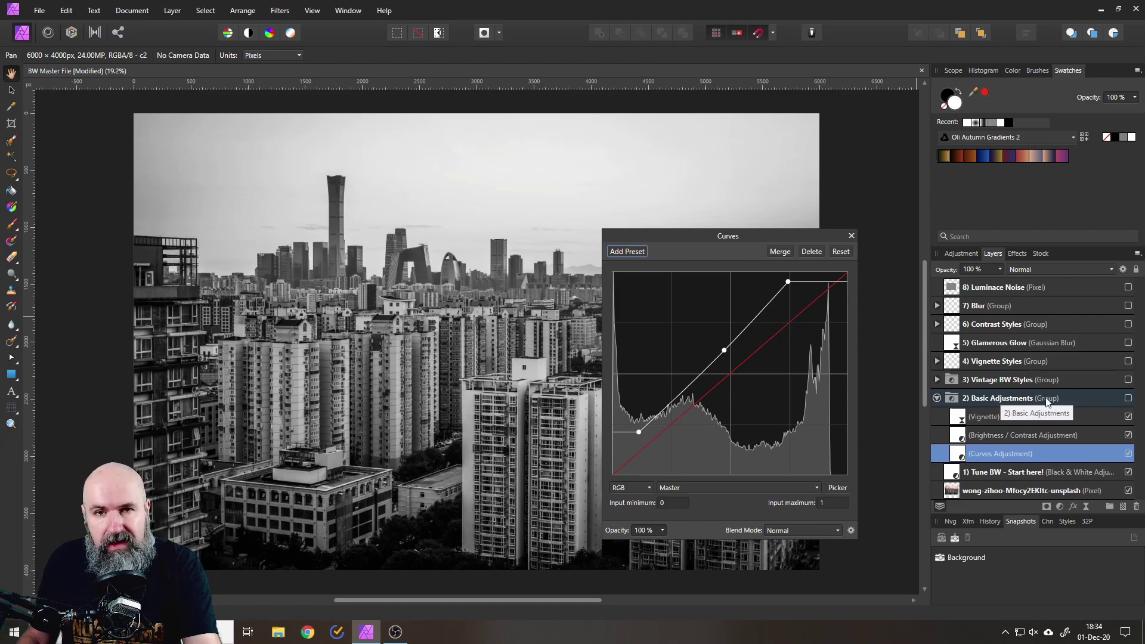
click(1128, 398)
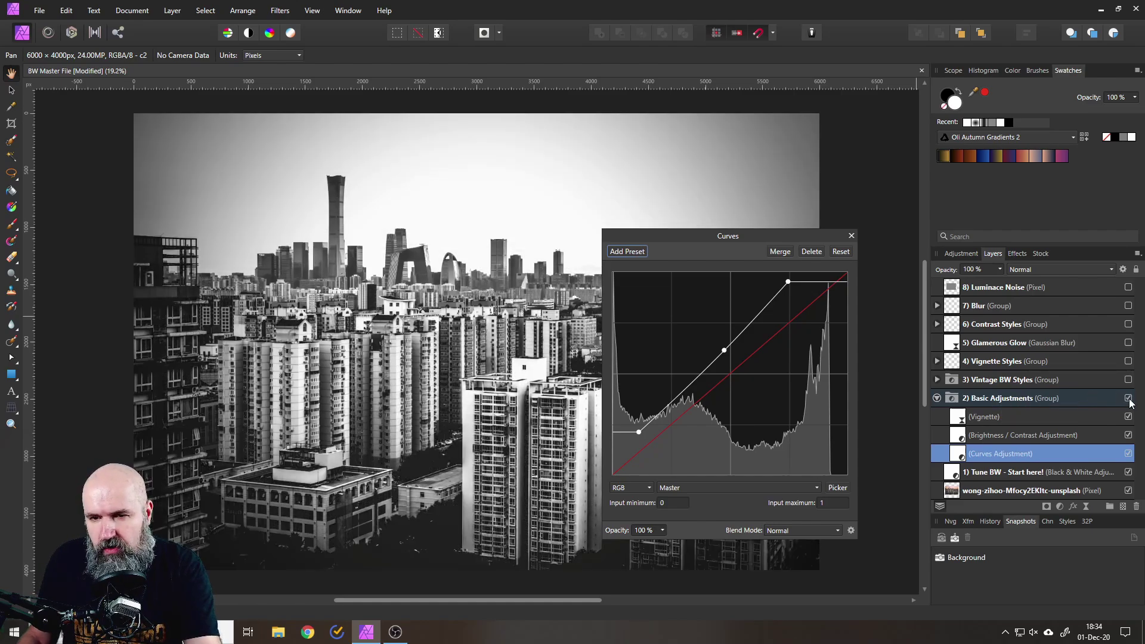
click(1128, 418)
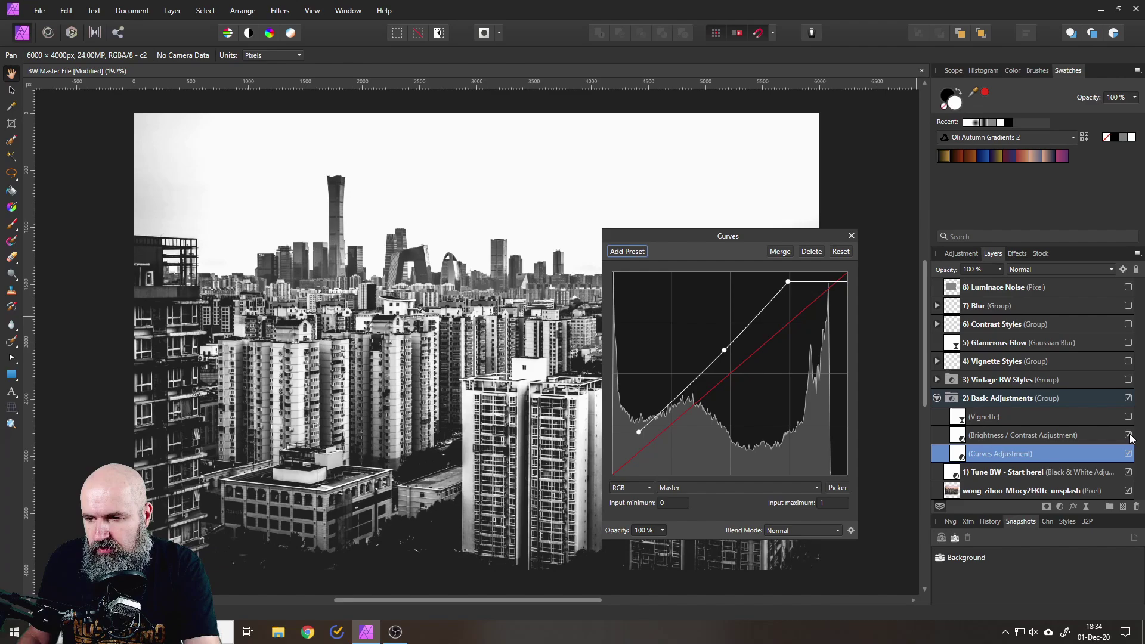
click(1128, 434)
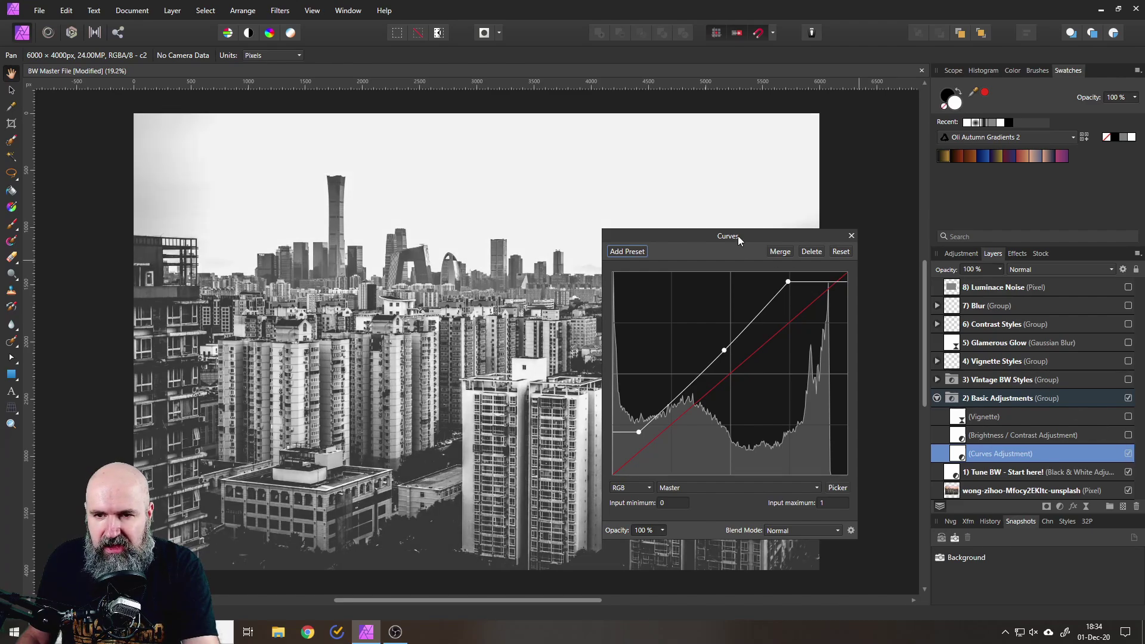
- Compare the photo with and without the Curves adjustment, leaving it visible and closing its settings
drag(737, 235, 911, 187)
click(1128, 455)
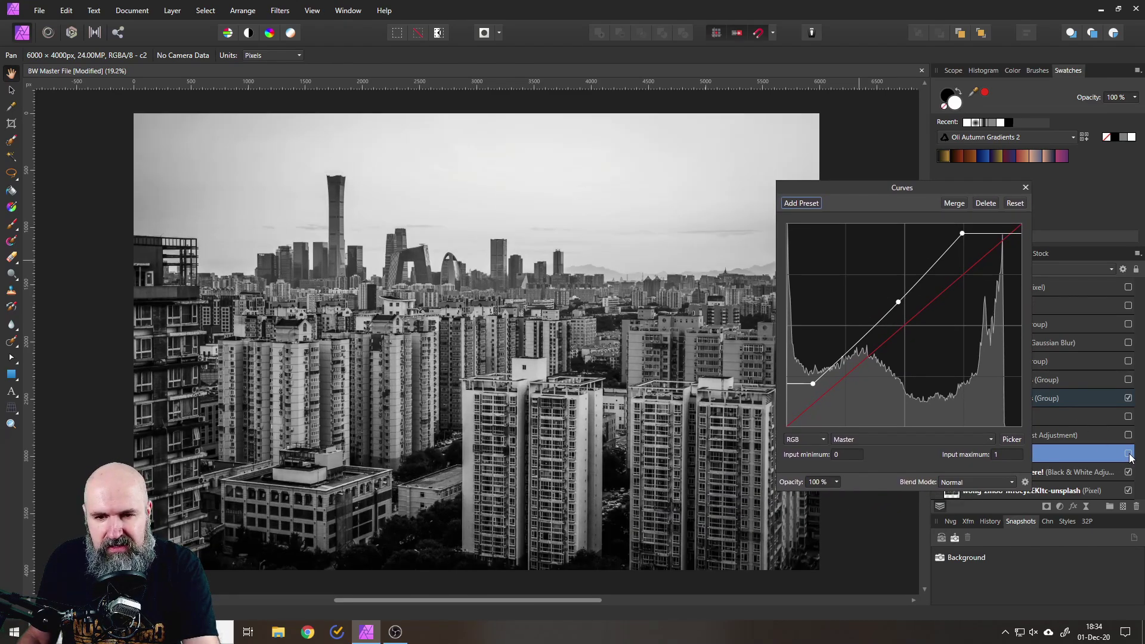
click(1128, 454)
click(1128, 455)
click(1128, 454)
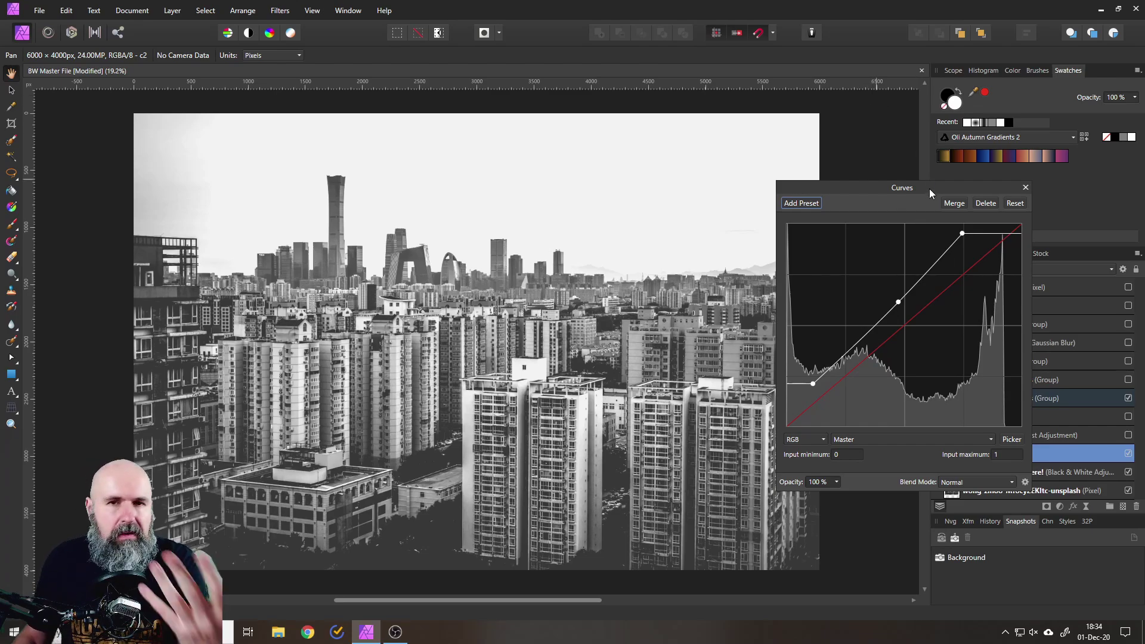
drag(929, 188, 851, 213)
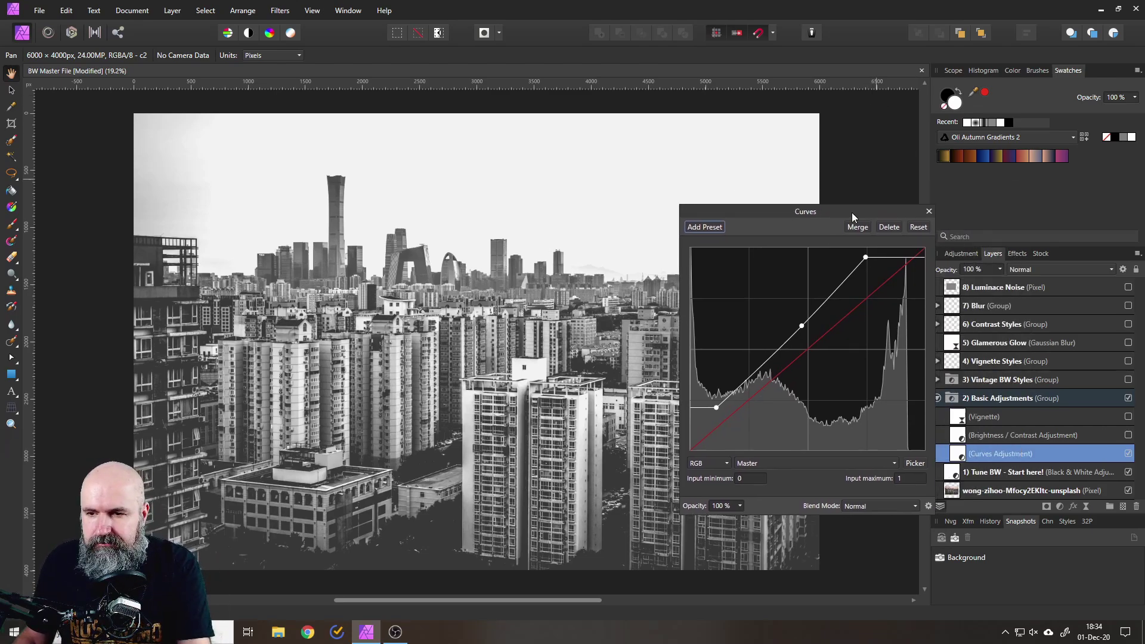
click(929, 212)
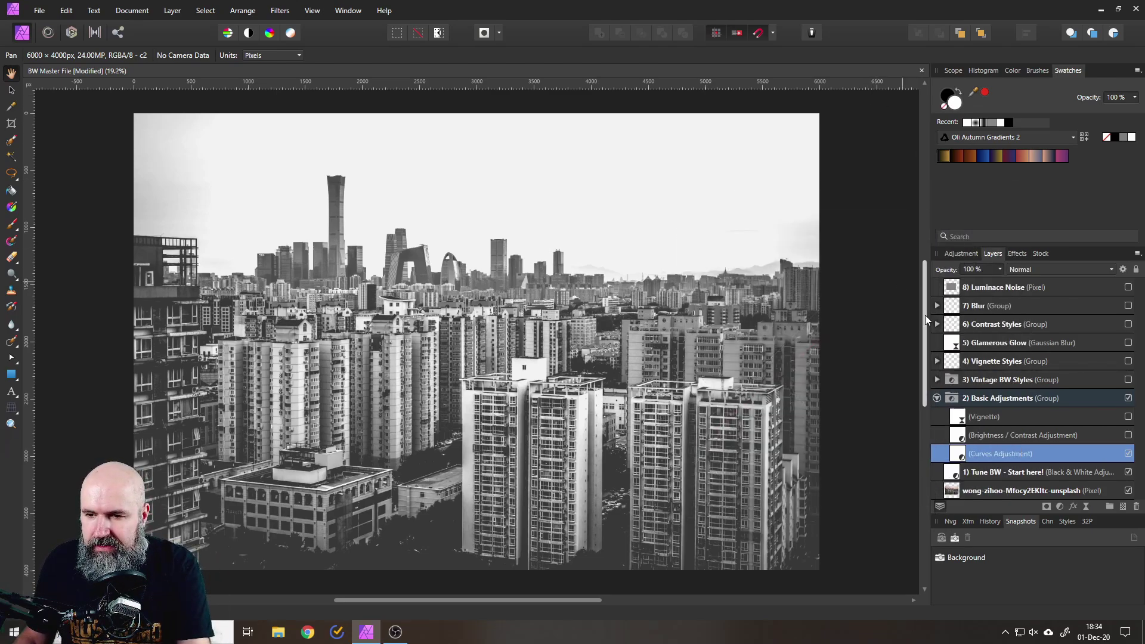
- Review the Brightness / Contrast settings, show that adjustment, and inspect its effect on the buildings up close
double_click(961, 438)
drag(806, 390, 792, 357)
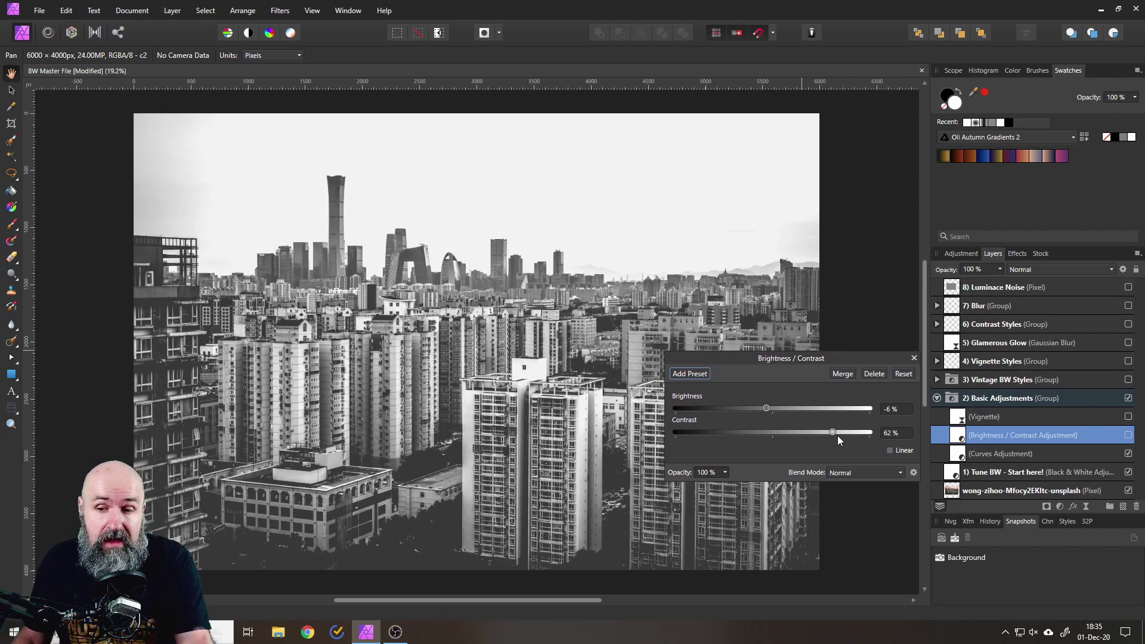
click(1127, 436)
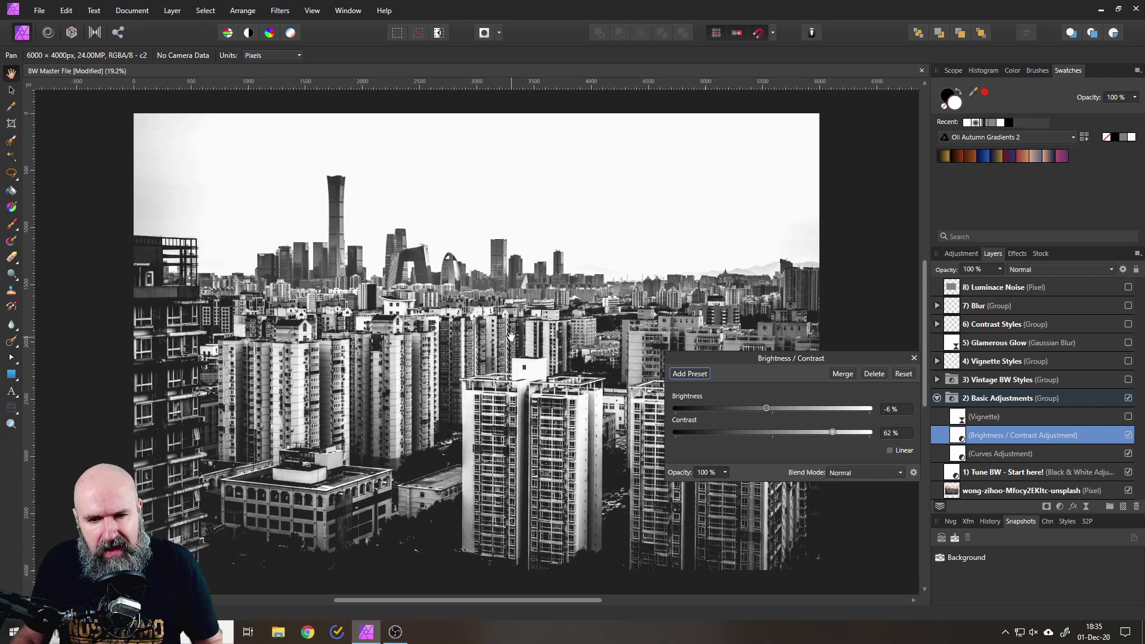
scroll(492, 364, up, 1)
scroll(491, 365, up, 1)
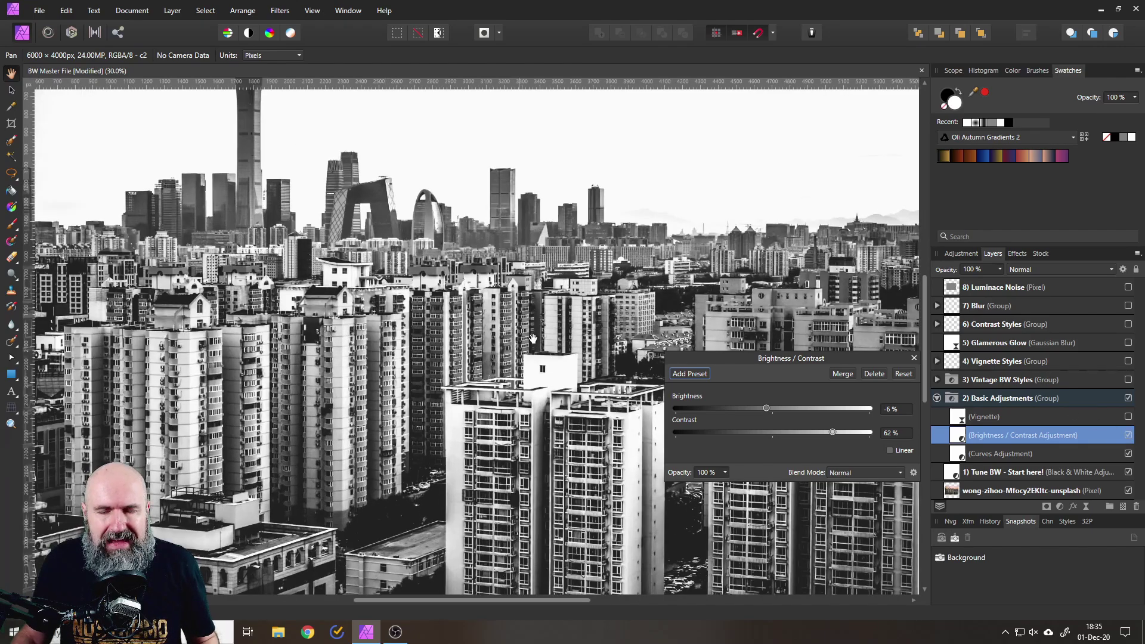
scroll(495, 337, down, 1)
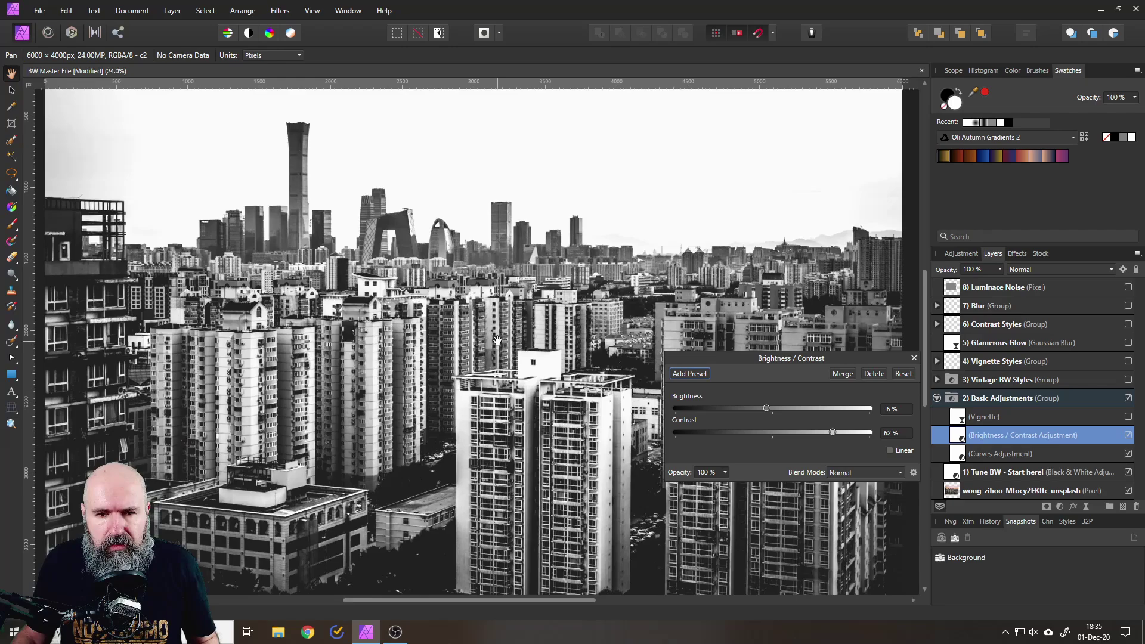
drag(495, 337, 492, 320)
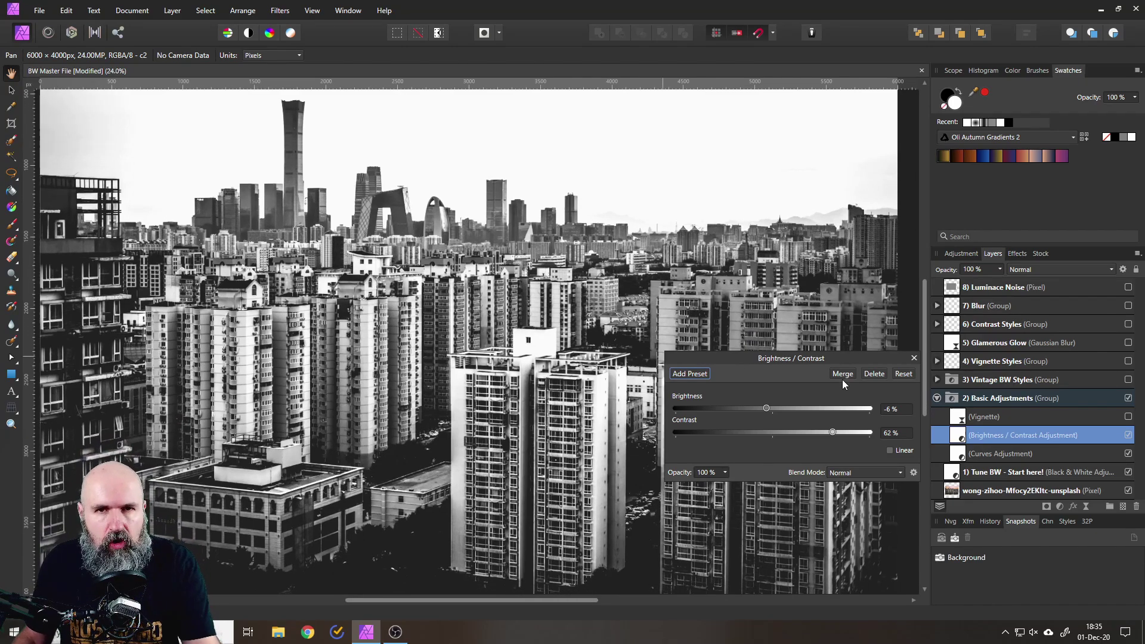
click(913, 358)
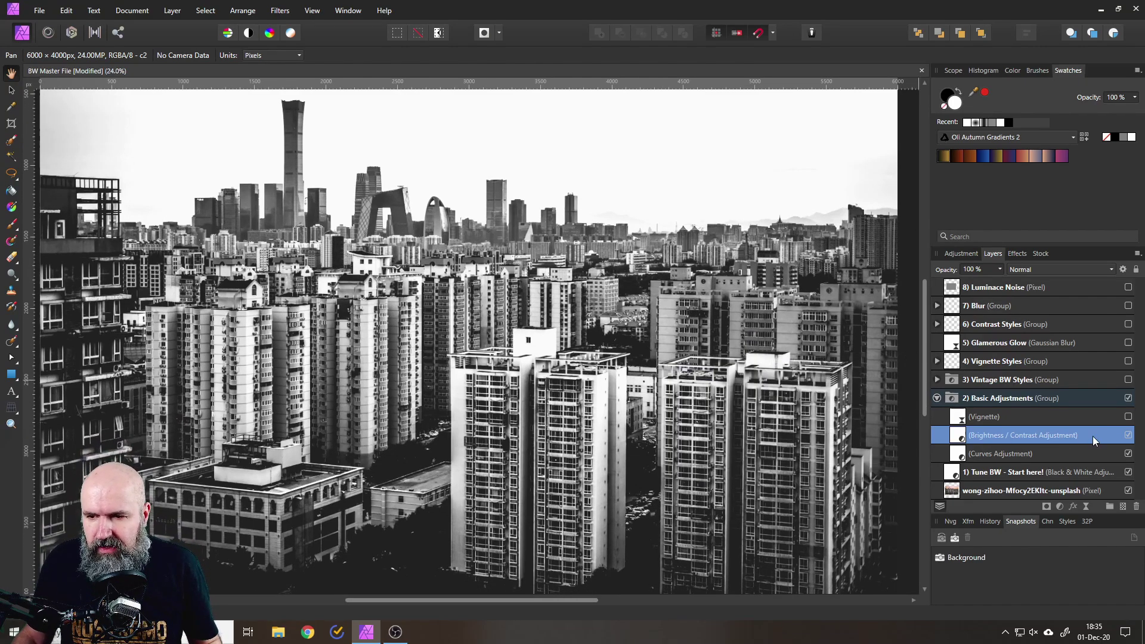
- Compare the photo with and without the Brightness / Contrast and Curves adjustments, leaving both visible
click(1127, 436)
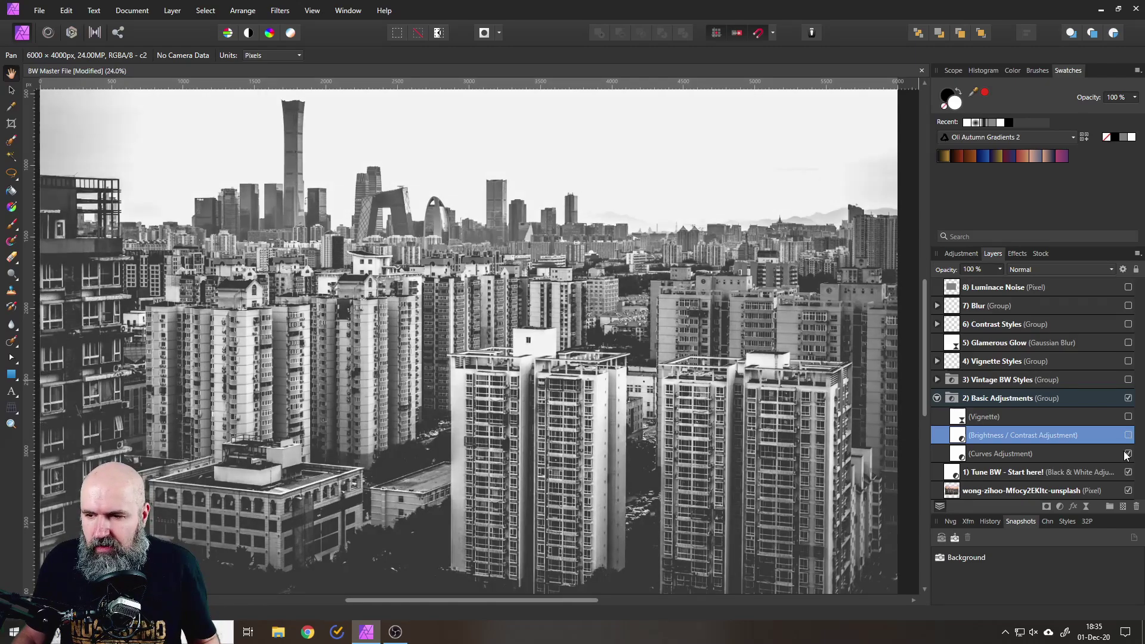
click(1128, 453)
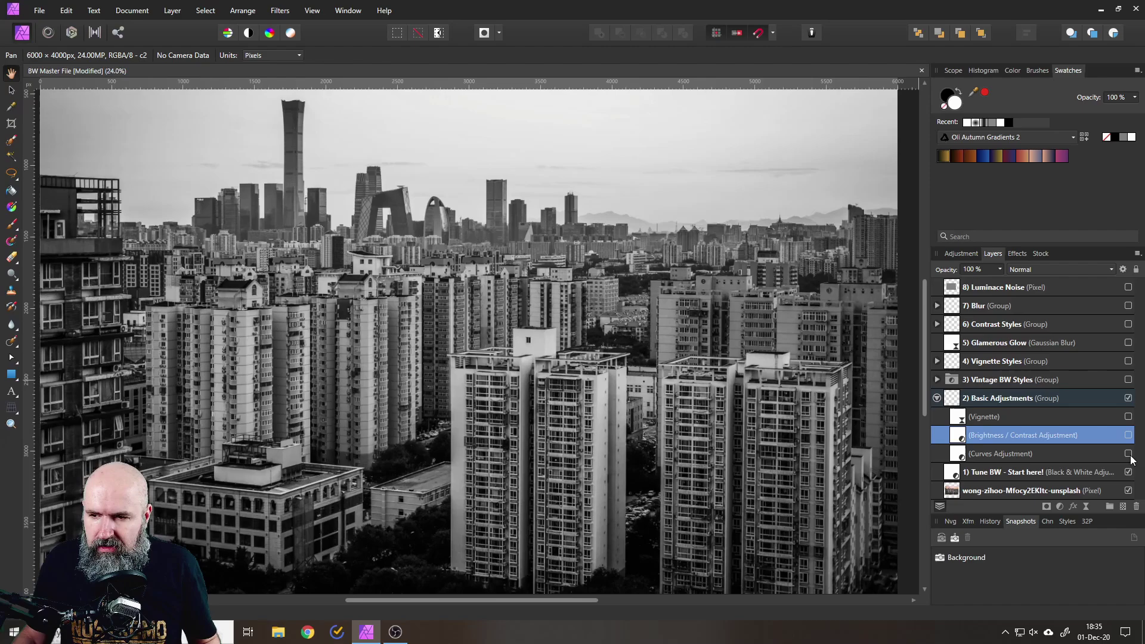
click(1128, 454)
click(1128, 435)
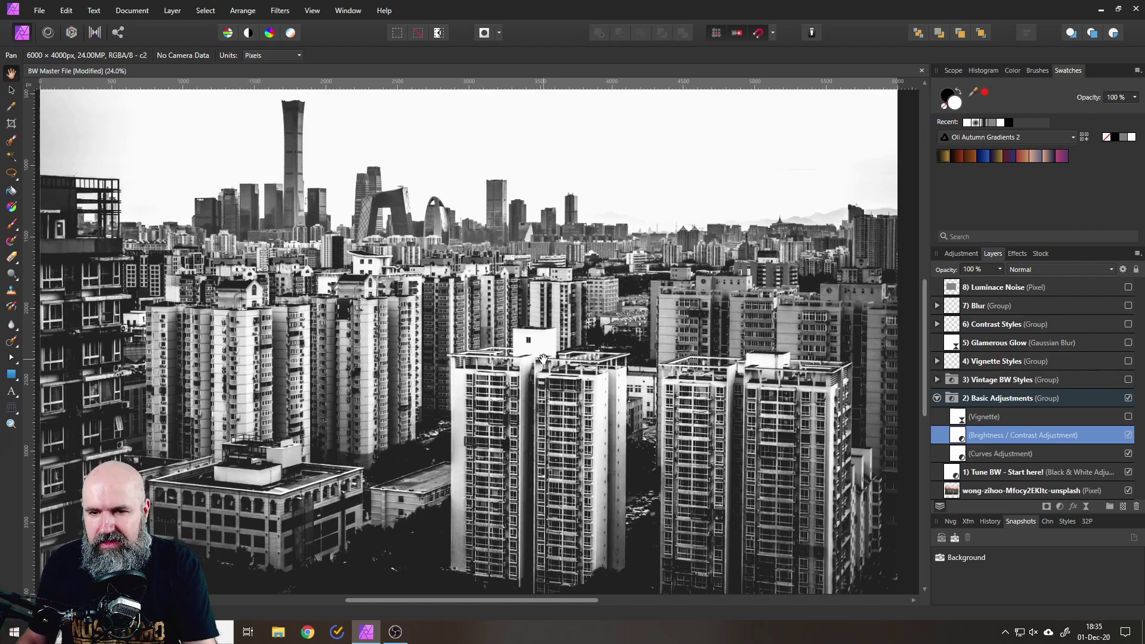
- Show the Vignette filter in the Basic Adjustments group again and collapse the group
scroll(543, 358, down, 1)
scroll(542, 374, up, 1)
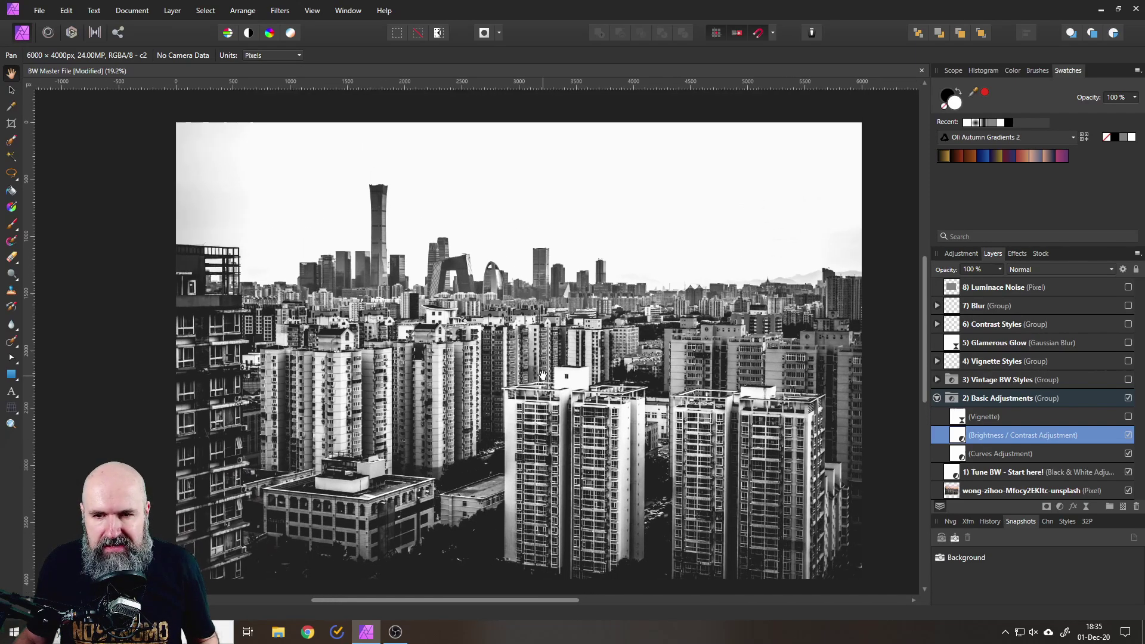
click(1128, 417)
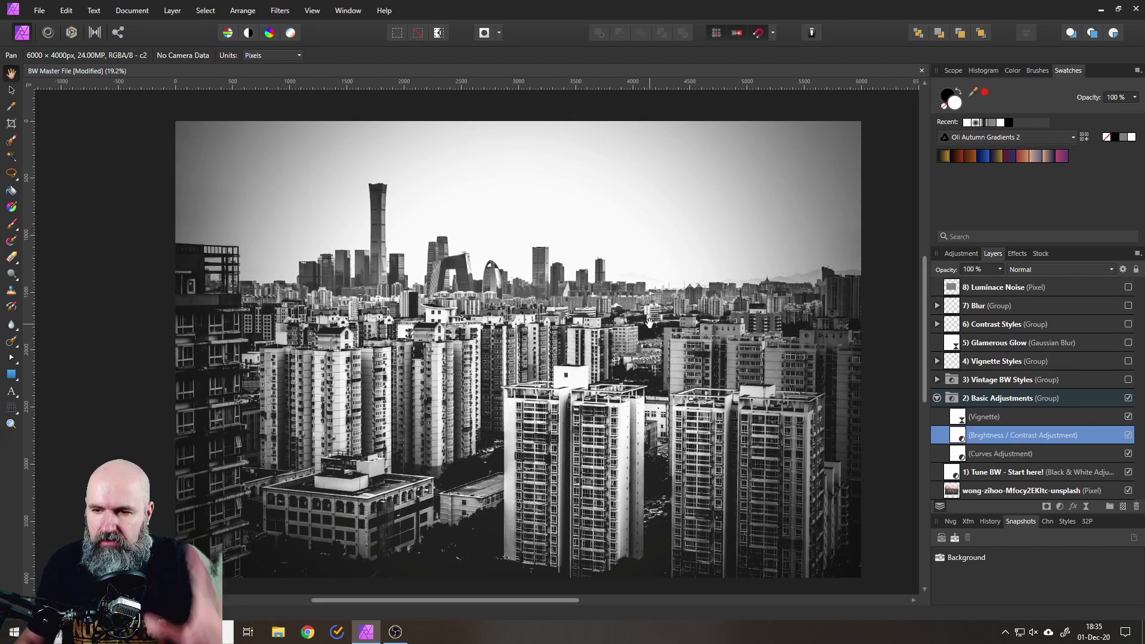
click(937, 398)
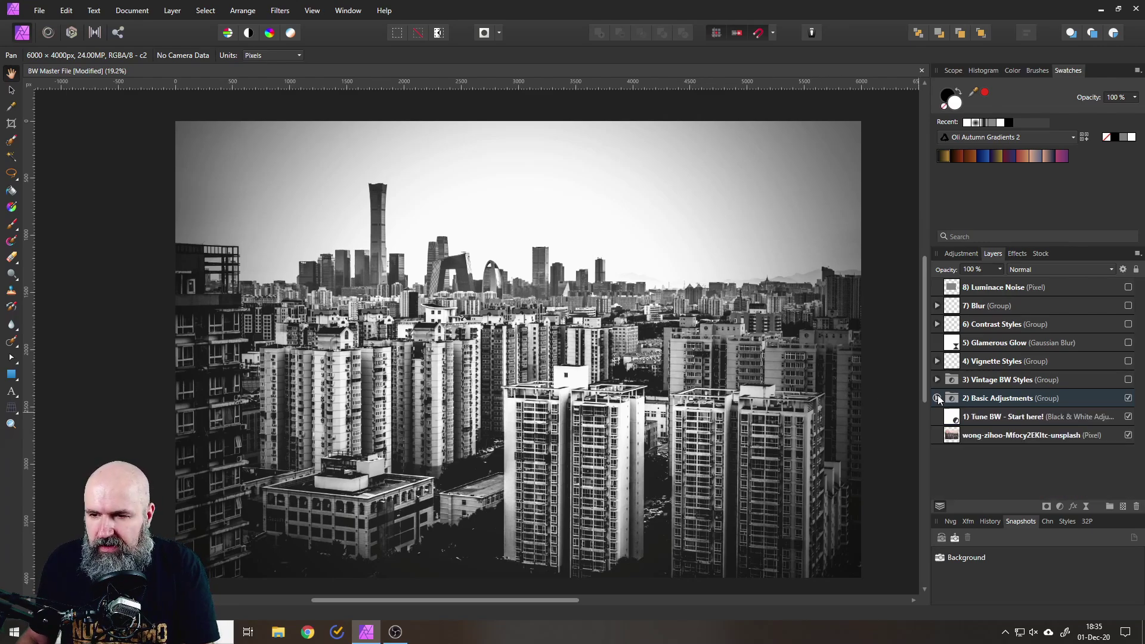
- Expand the "3) Vintage BW Styles" group and enlarge the layer list to browse its gradient map styles
click(937, 379)
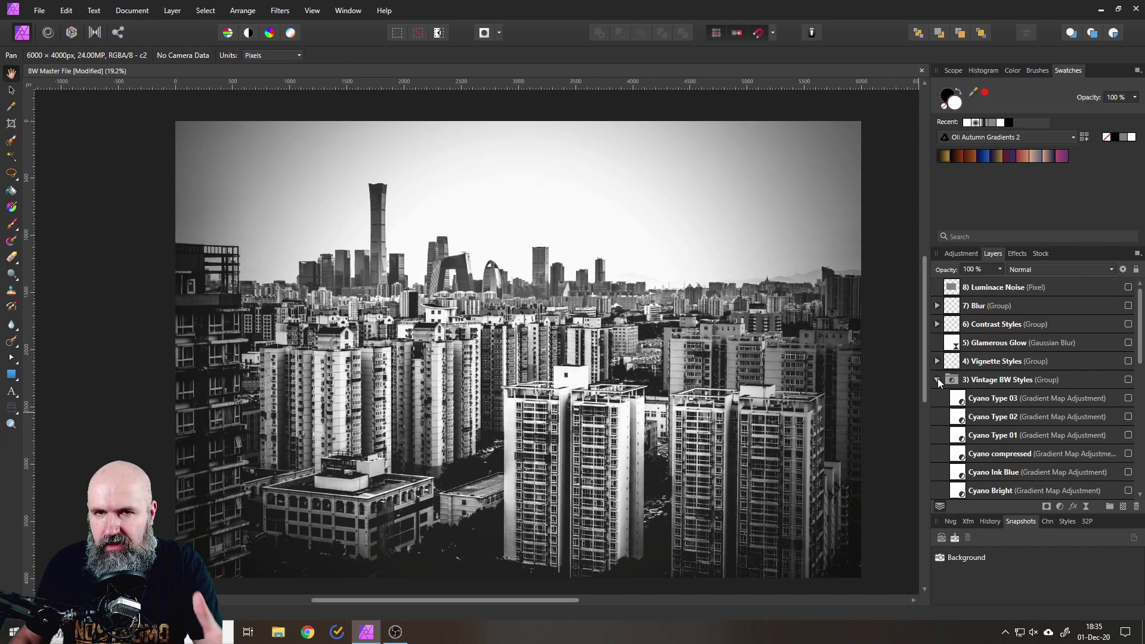
scroll(1032, 345, down, 3)
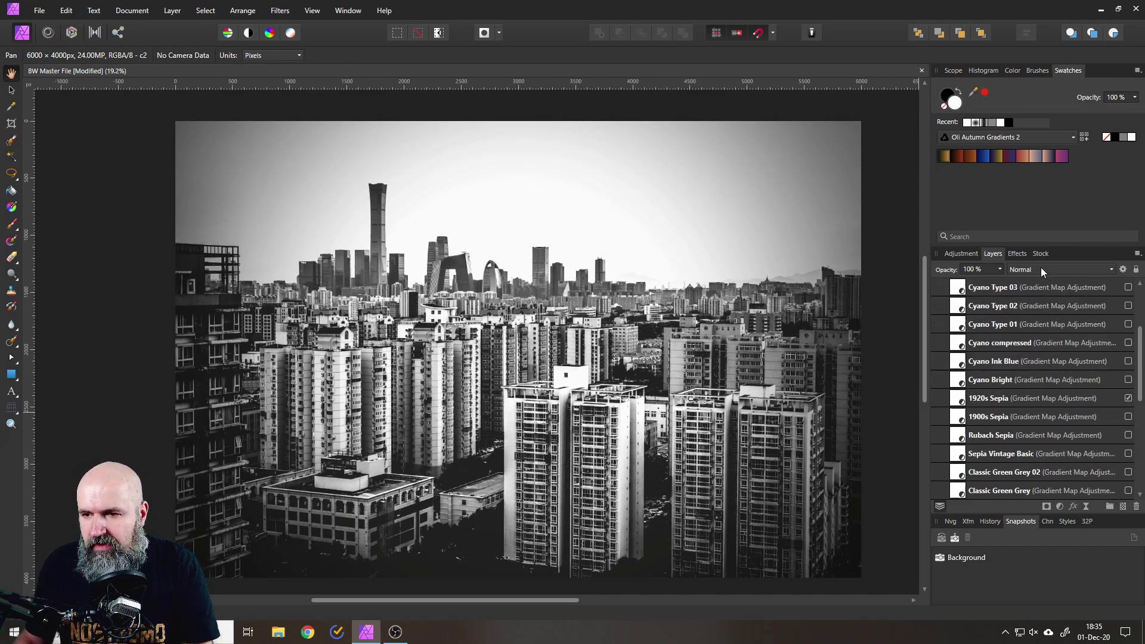
drag(1033, 248, 1034, 209)
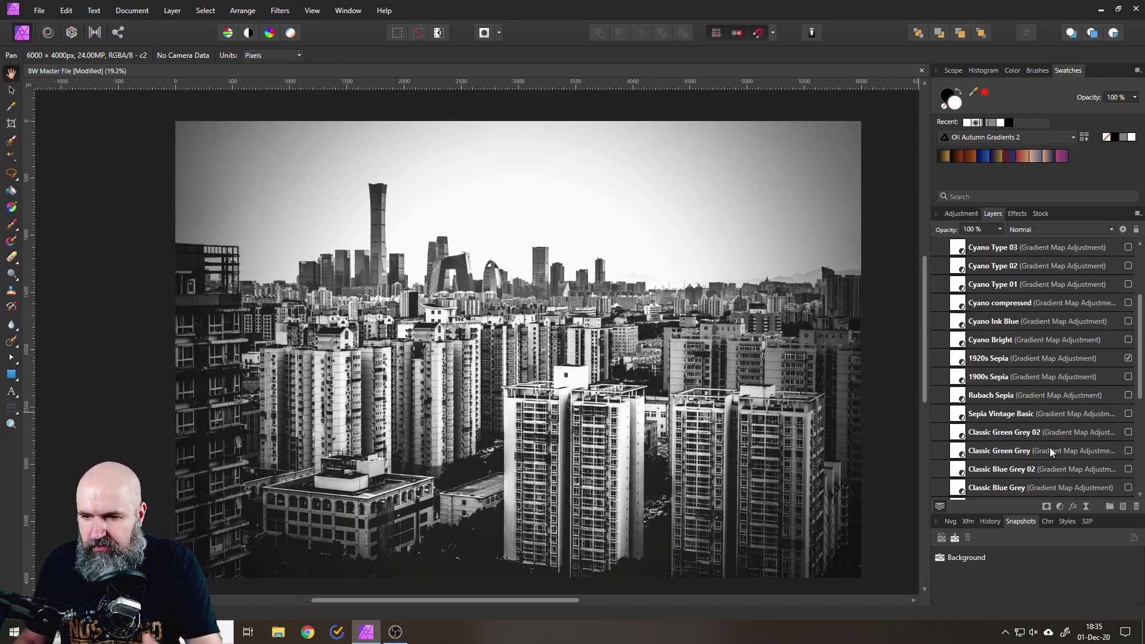
scroll(978, 421, down, 6)
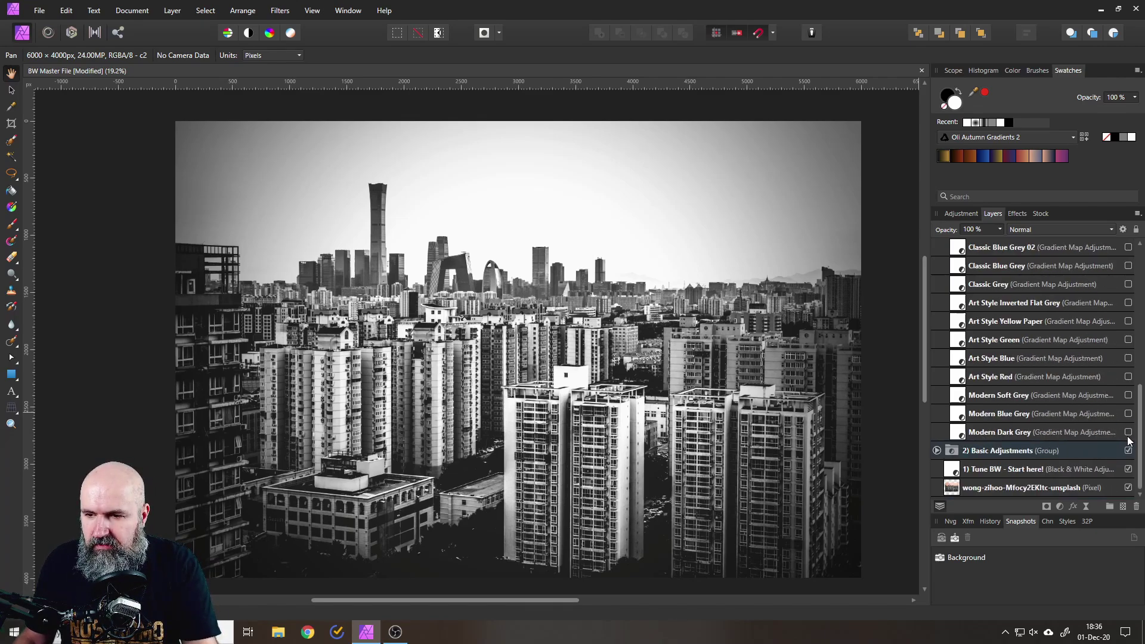
- Show the Vintage BW Styles group with the Modern Blue Grey style active and the 1920s Sepia style hidden
click(1127, 414)
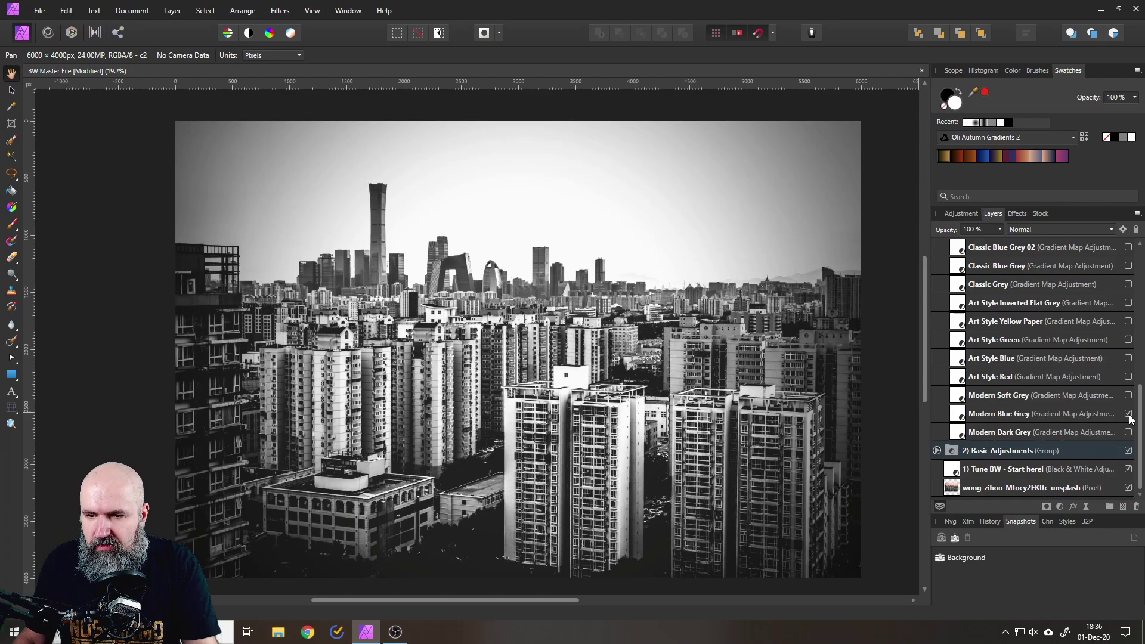
scroll(1075, 389, up, 8)
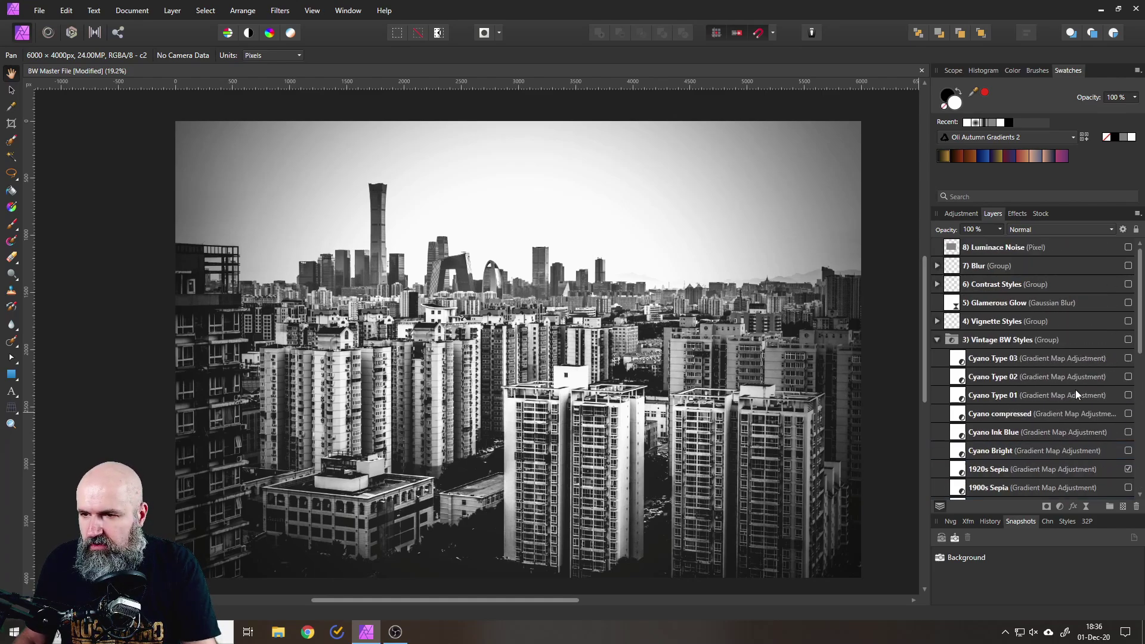
click(1128, 339)
scroll(1090, 364, down, 3)
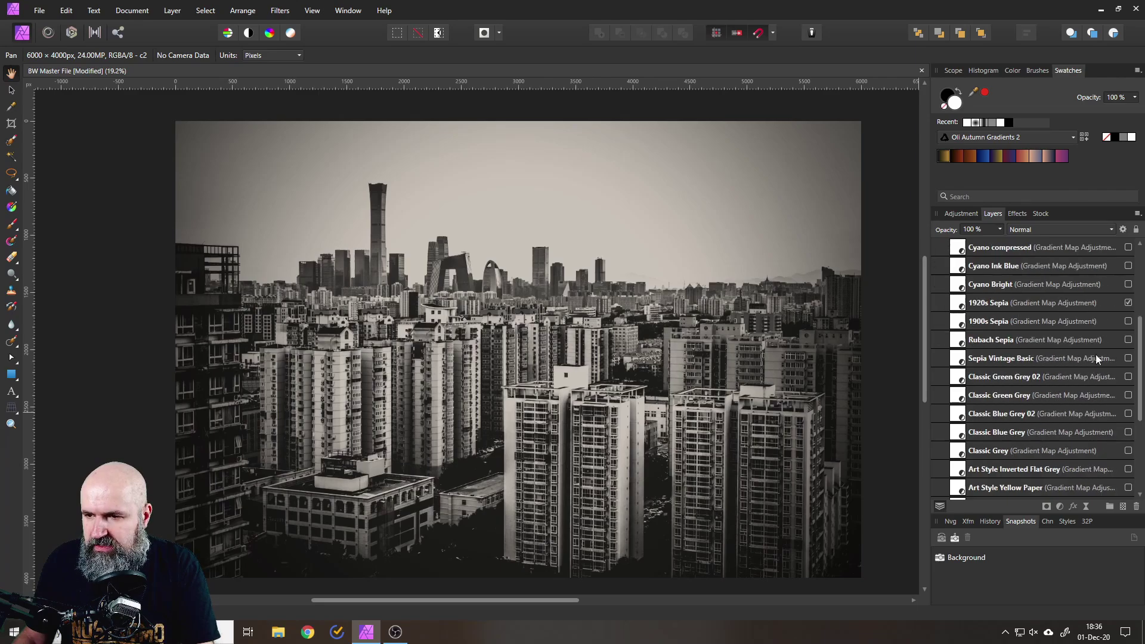
click(1128, 302)
scroll(1114, 453, down, 3)
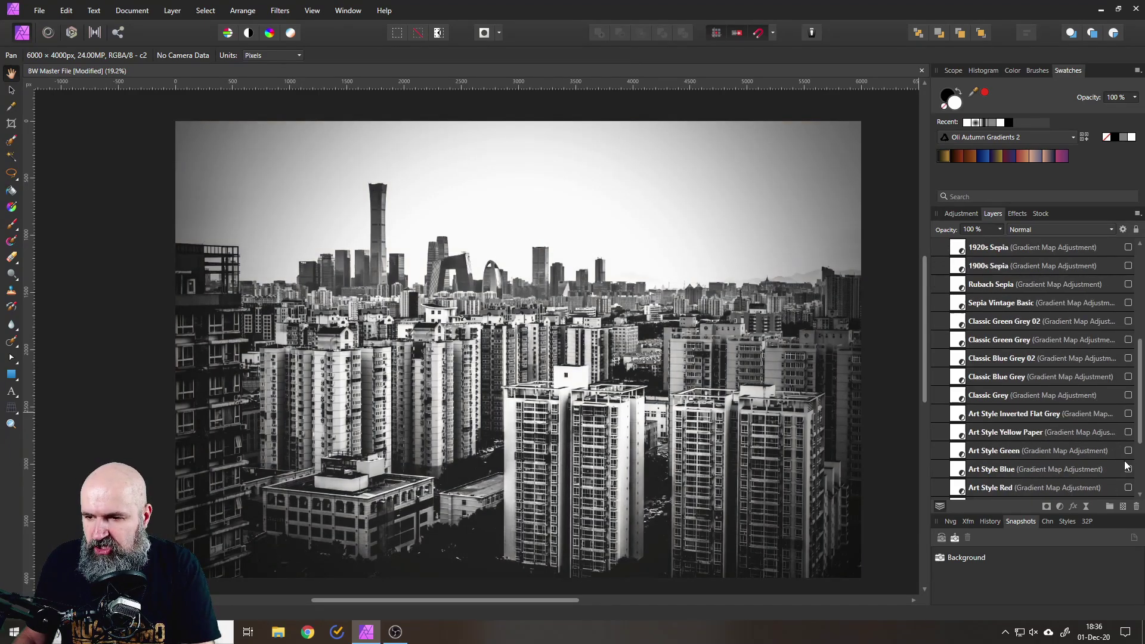
- Compare the photo with and without the Modern Blue Grey gradient map, inspecting the buildings up close, and leave the style hidden
scroll(1126, 465, down, 2)
click(1128, 413)
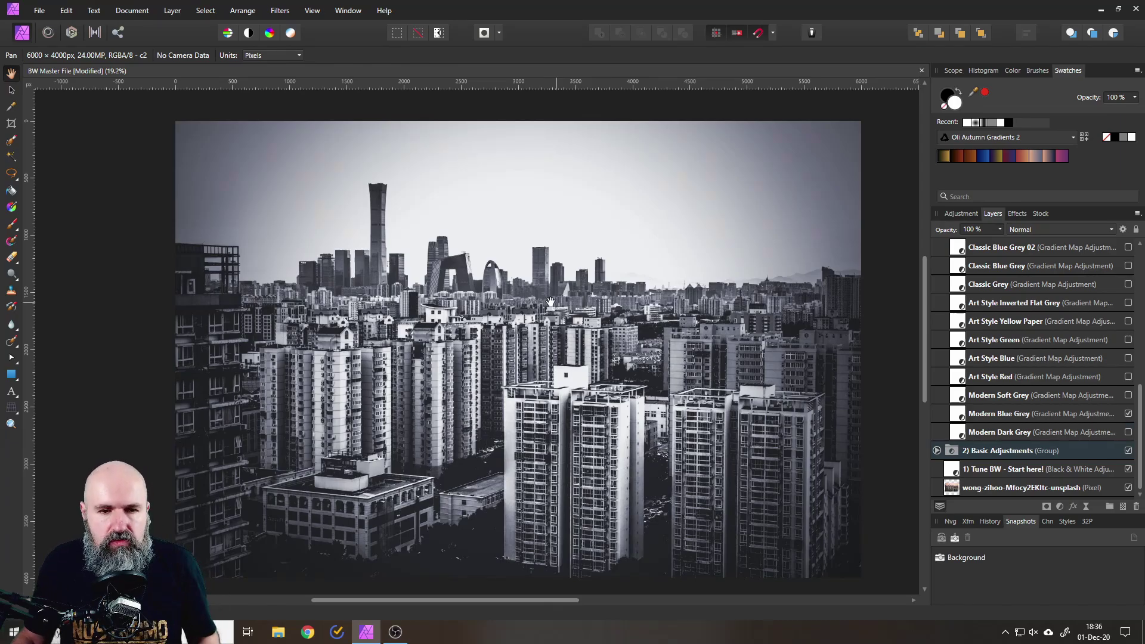
scroll(550, 301, up, 4)
scroll(574, 320, down, 3)
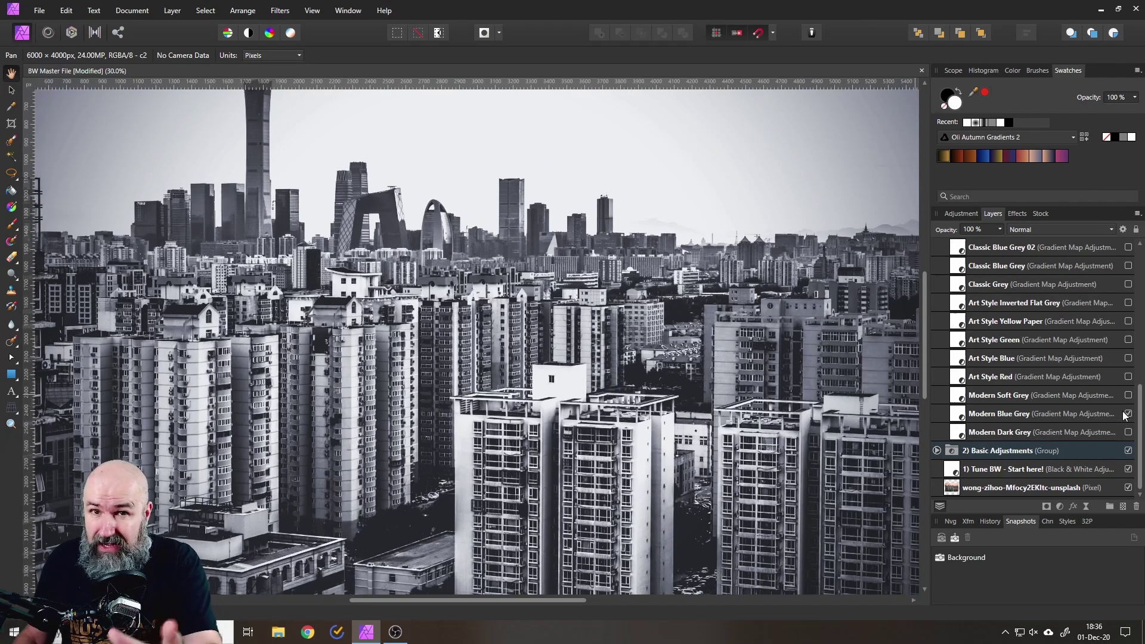
click(1129, 415)
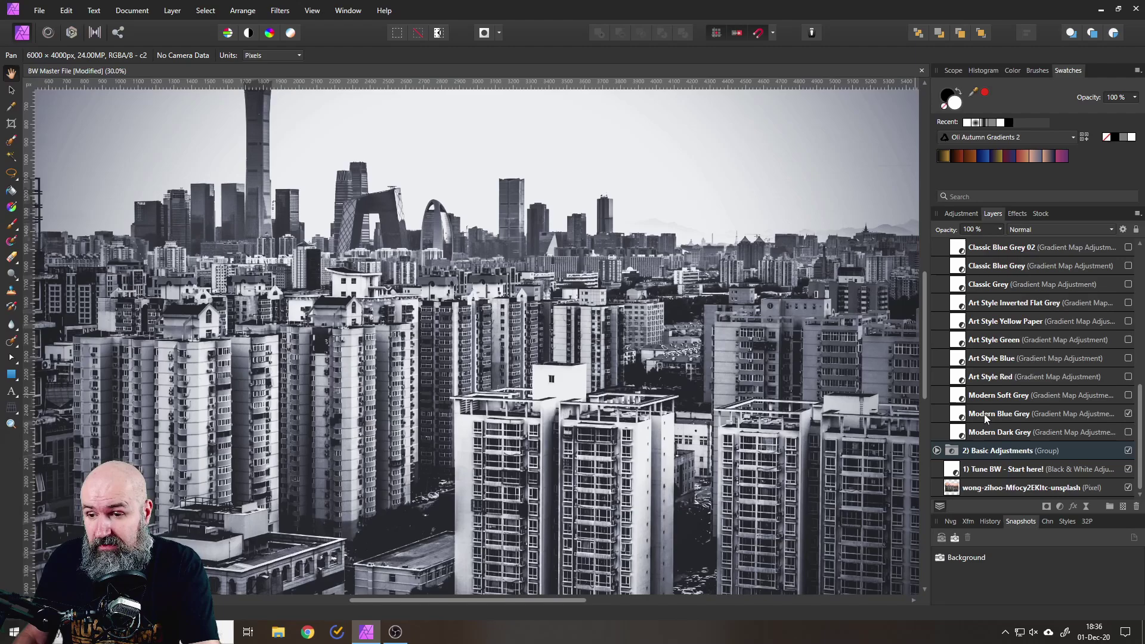
click(1128, 414)
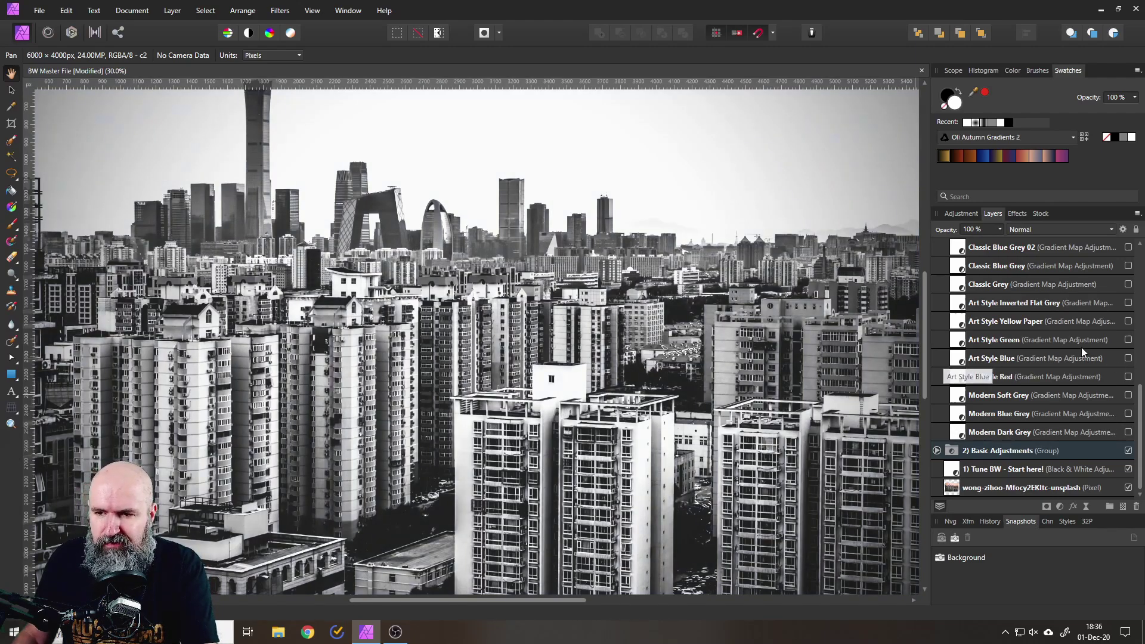
- Preview the Art Style Red gradient map on the photo and hide it again
click(1128, 377)
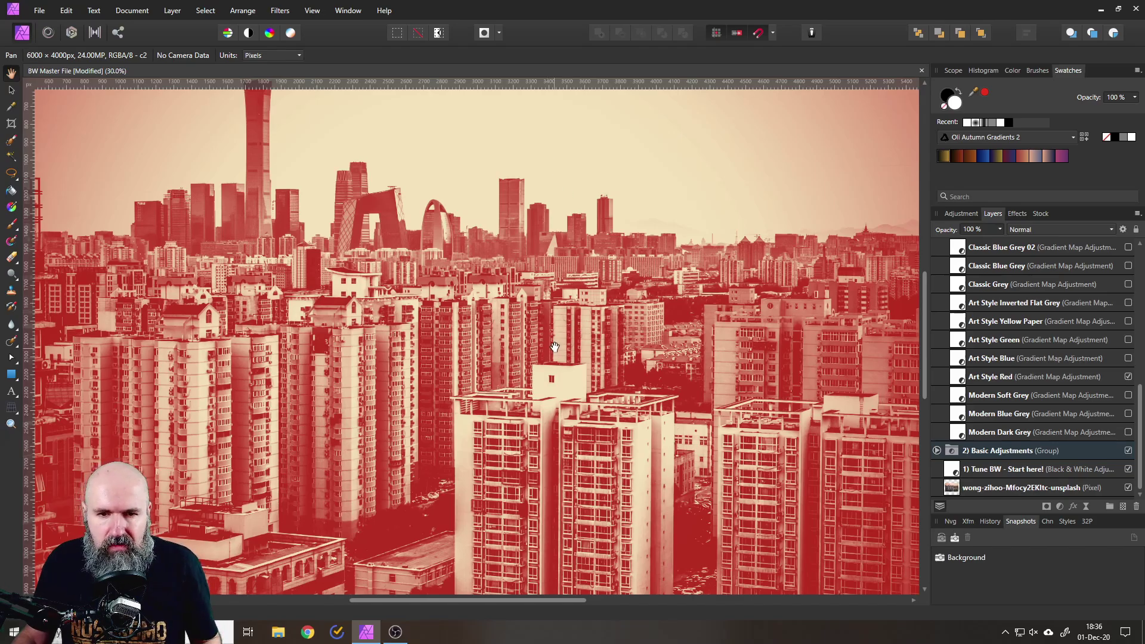
scroll(555, 346, down, 3)
scroll(554, 346, up, 3)
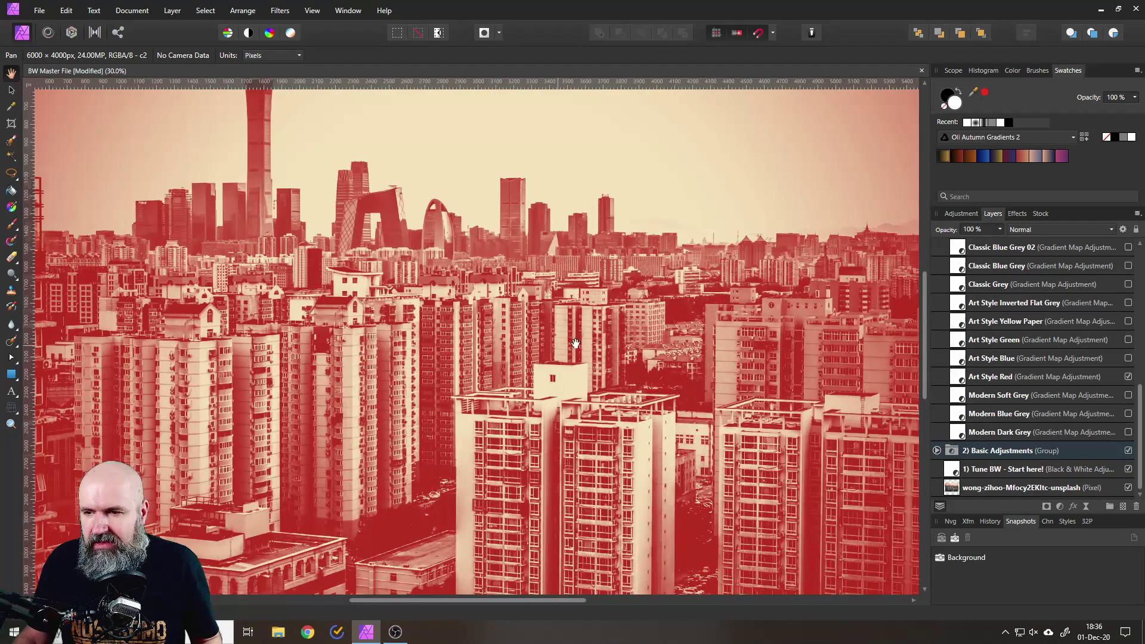
click(1127, 377)
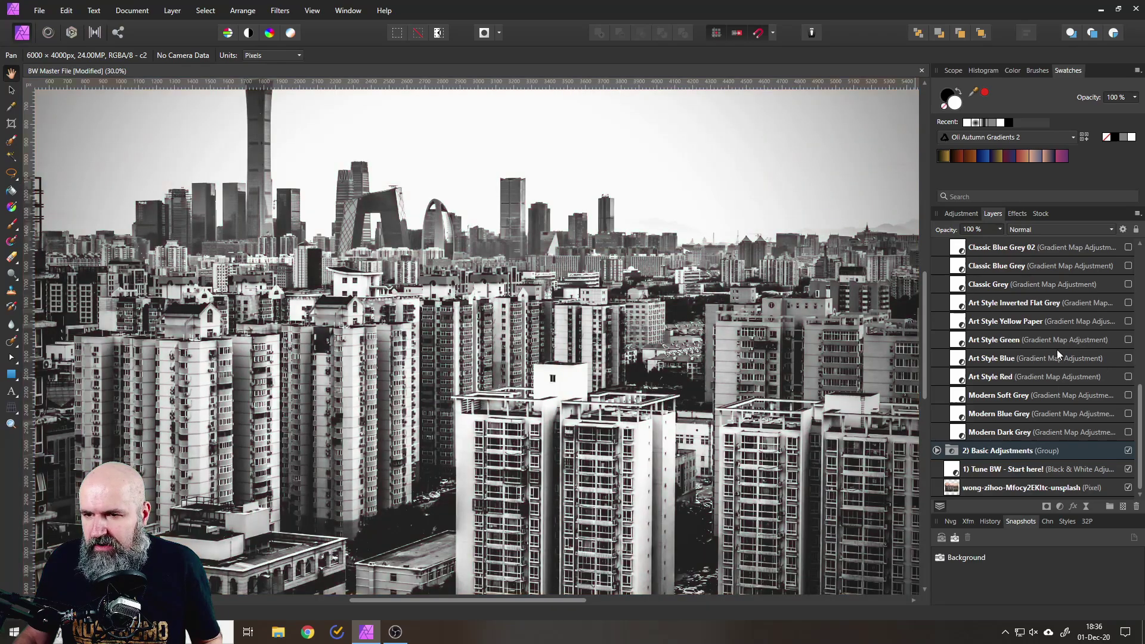
- Preview the Classic Grey gradient map on the skyline and buildings, and hide it again
scroll(1057, 351, up, 2)
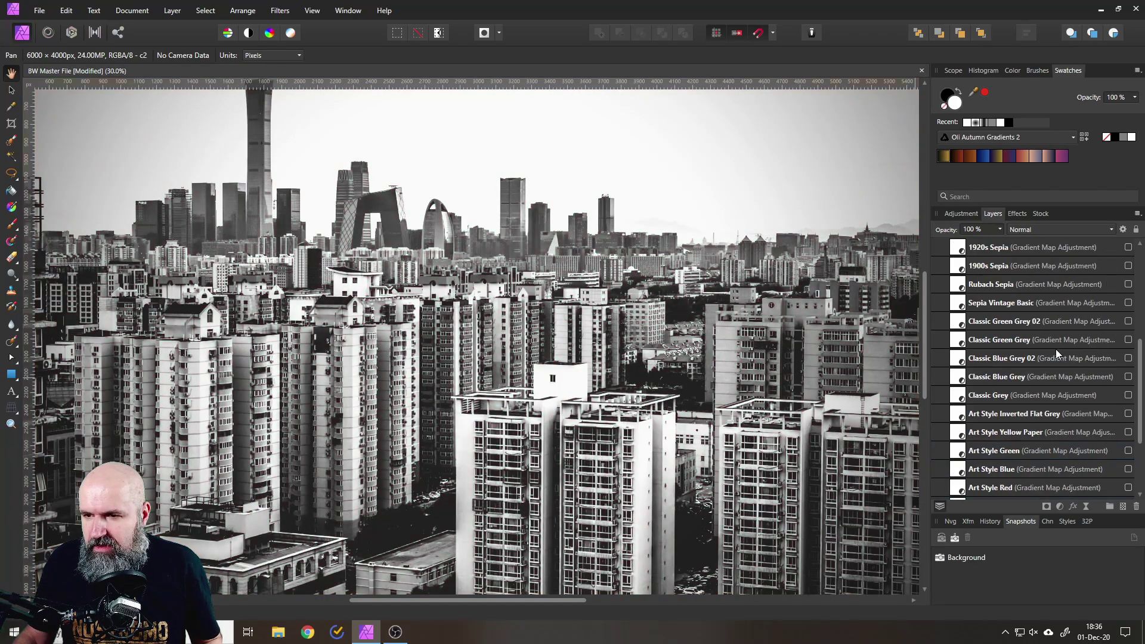
click(1127, 395)
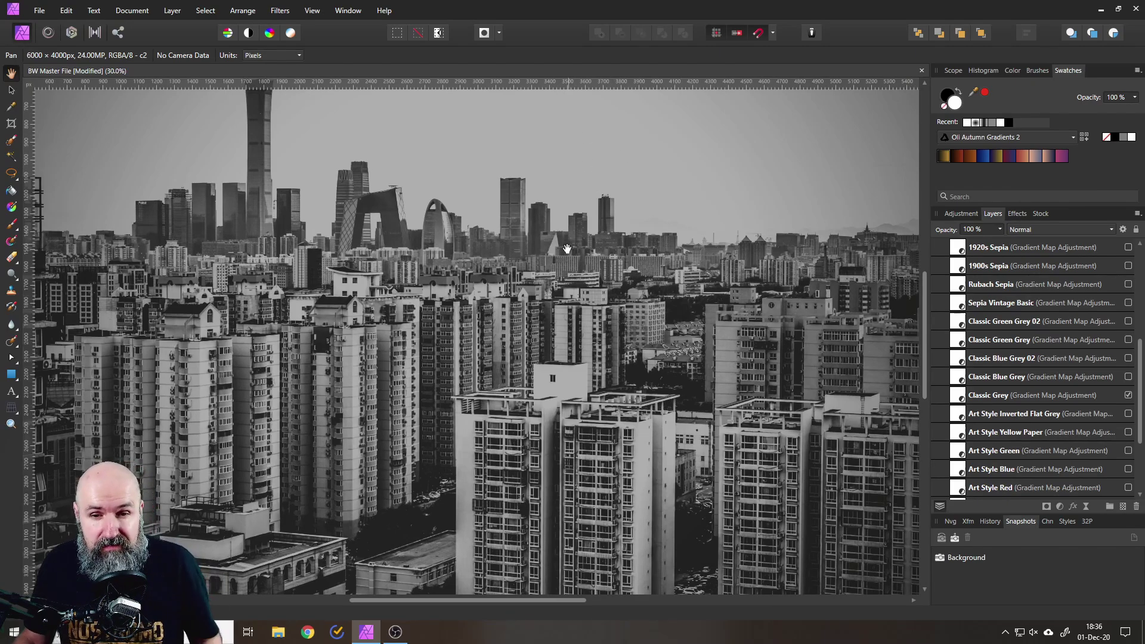
scroll(567, 245, down, 1)
scroll(574, 241, up, 1)
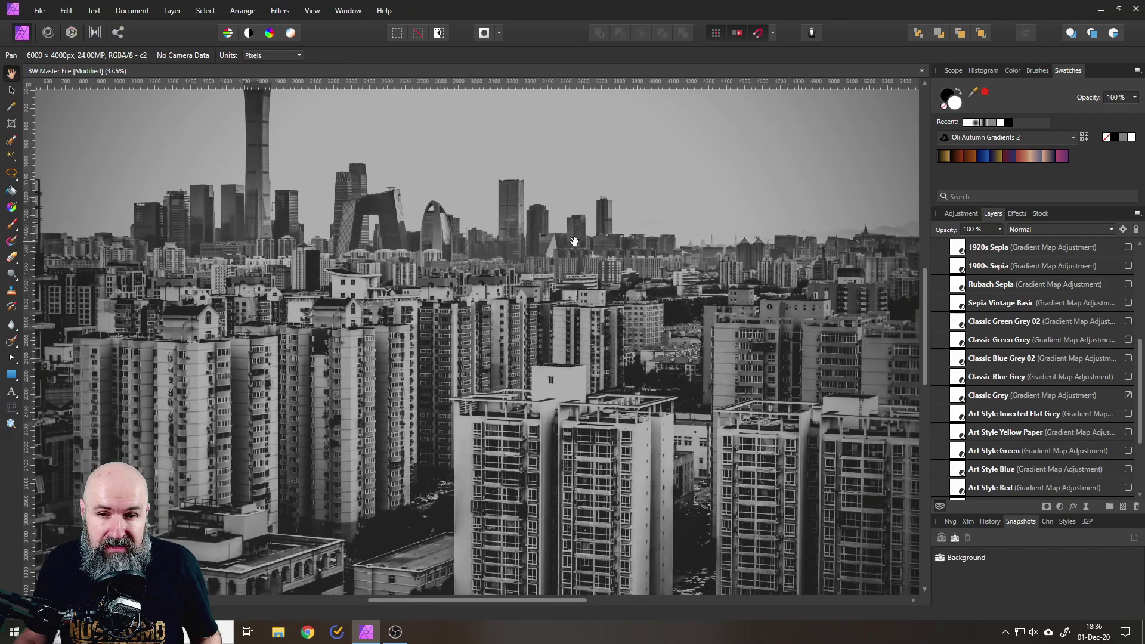
drag(573, 241, 572, 272)
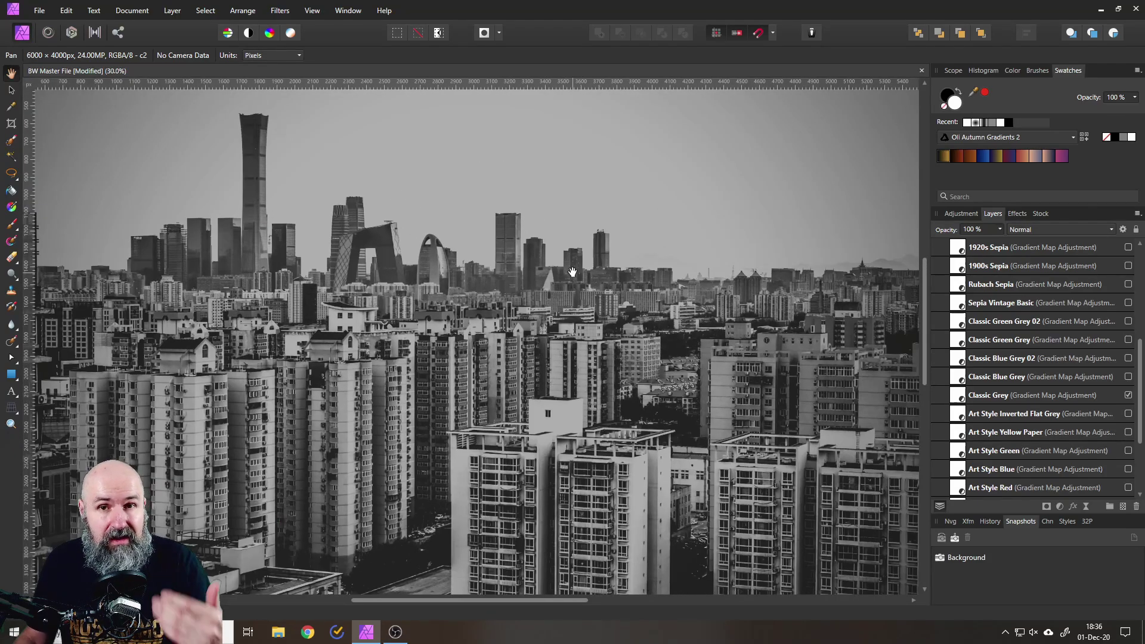
click(1128, 395)
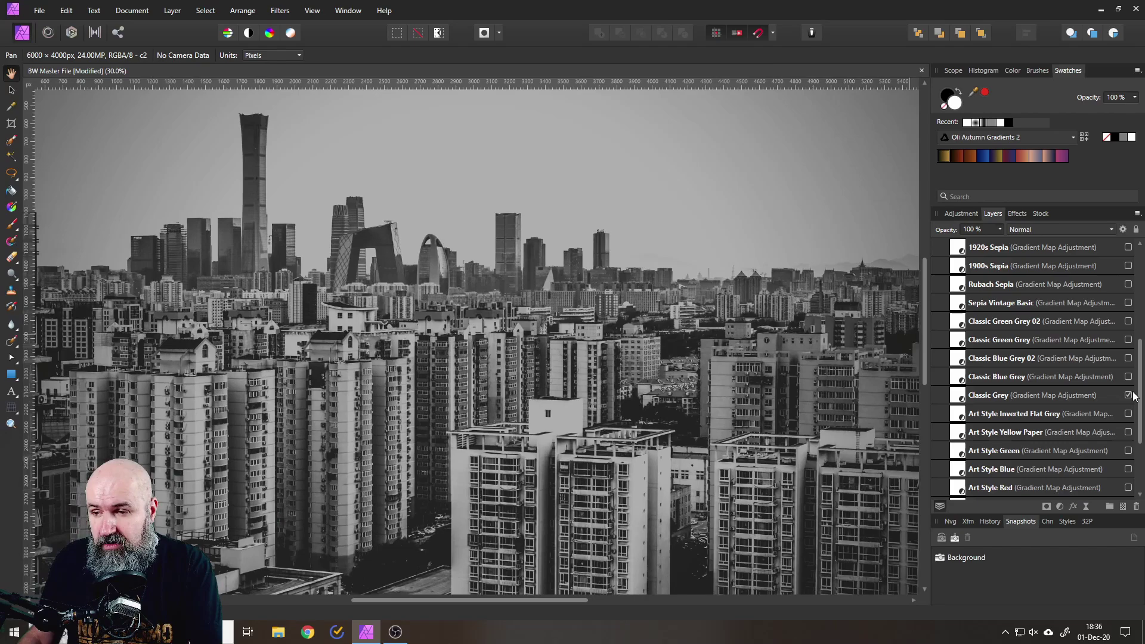
- Select the Rubach Sepia gradient map, preview its effect on the photo and hide it again
scroll(1047, 330, up, 3)
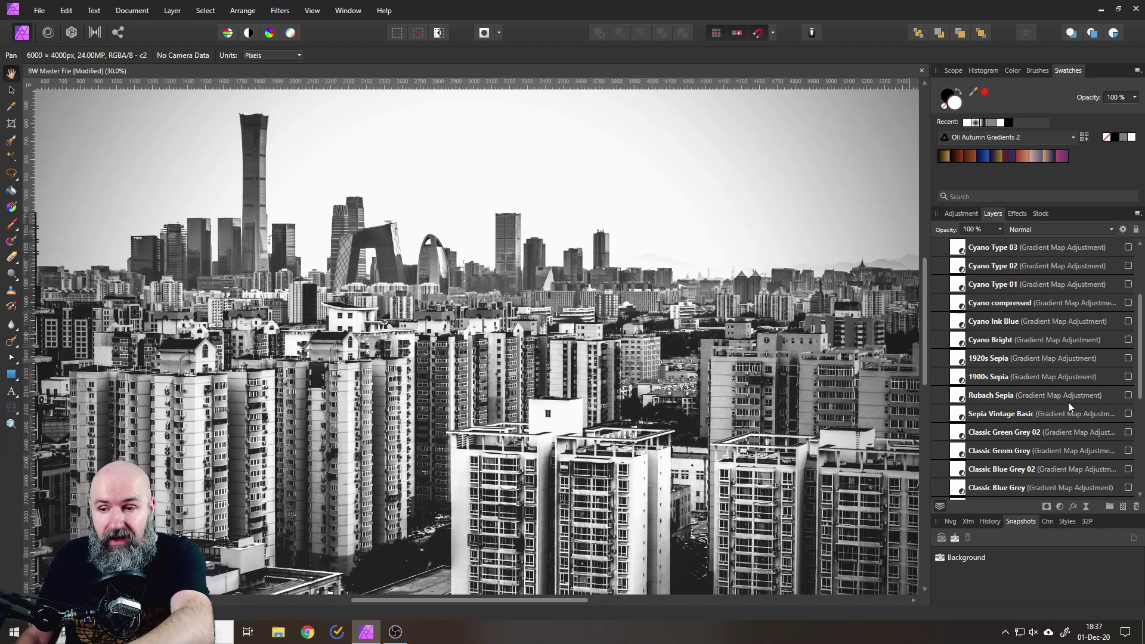
click(997, 397)
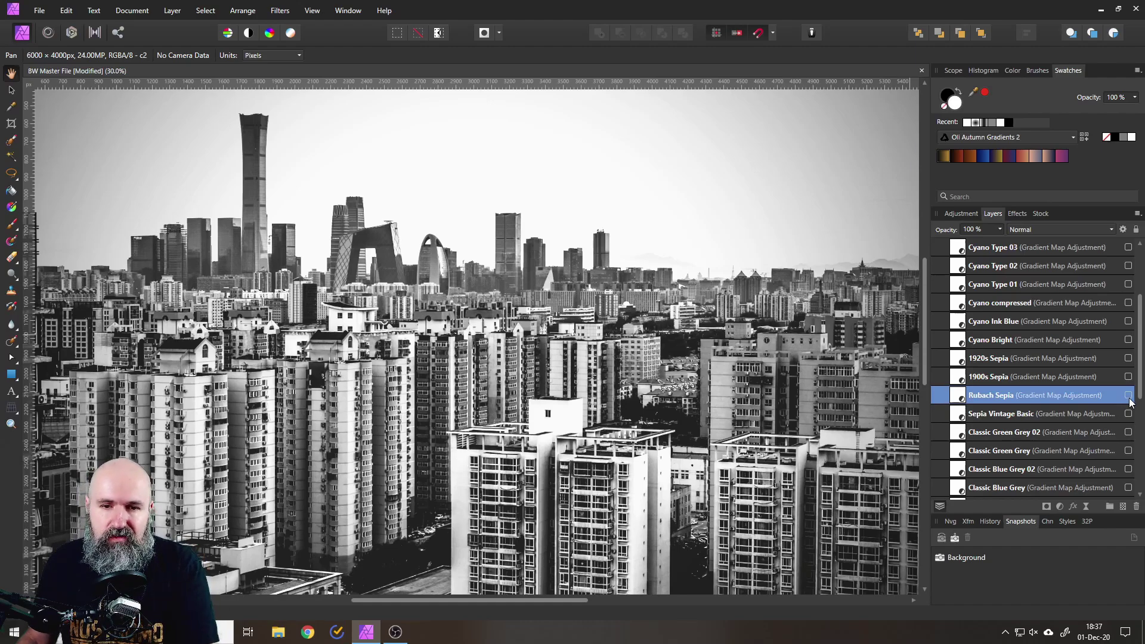
click(1128, 396)
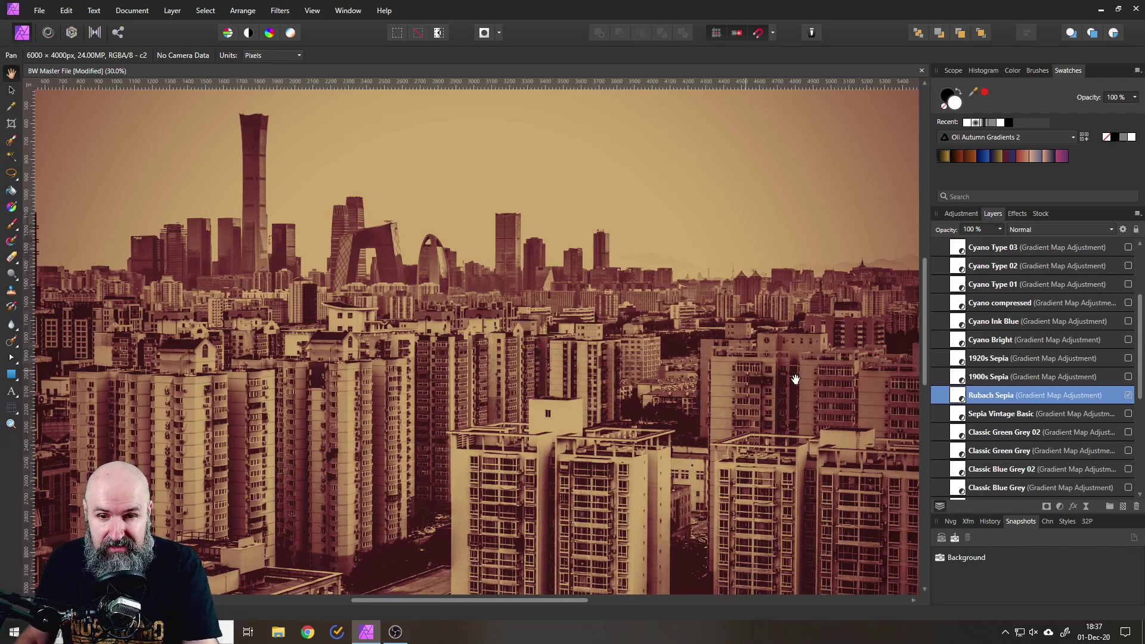
click(1128, 396)
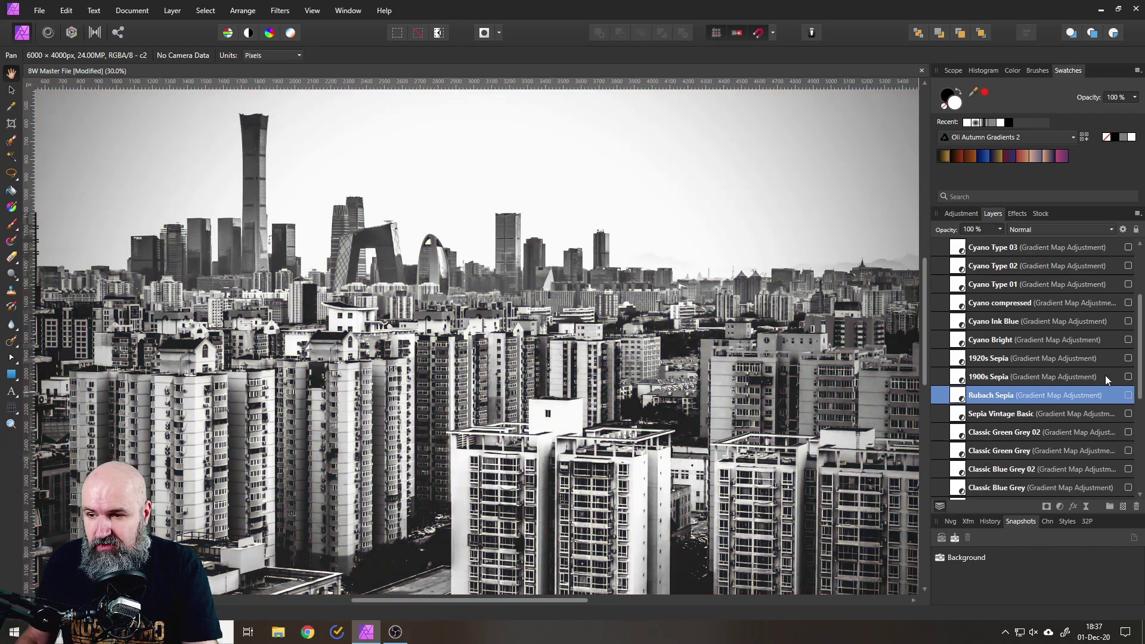
- Preview the 1900s Sepia and 1920s Sepia styles one after the other, leaving both hidden
click(1127, 378)
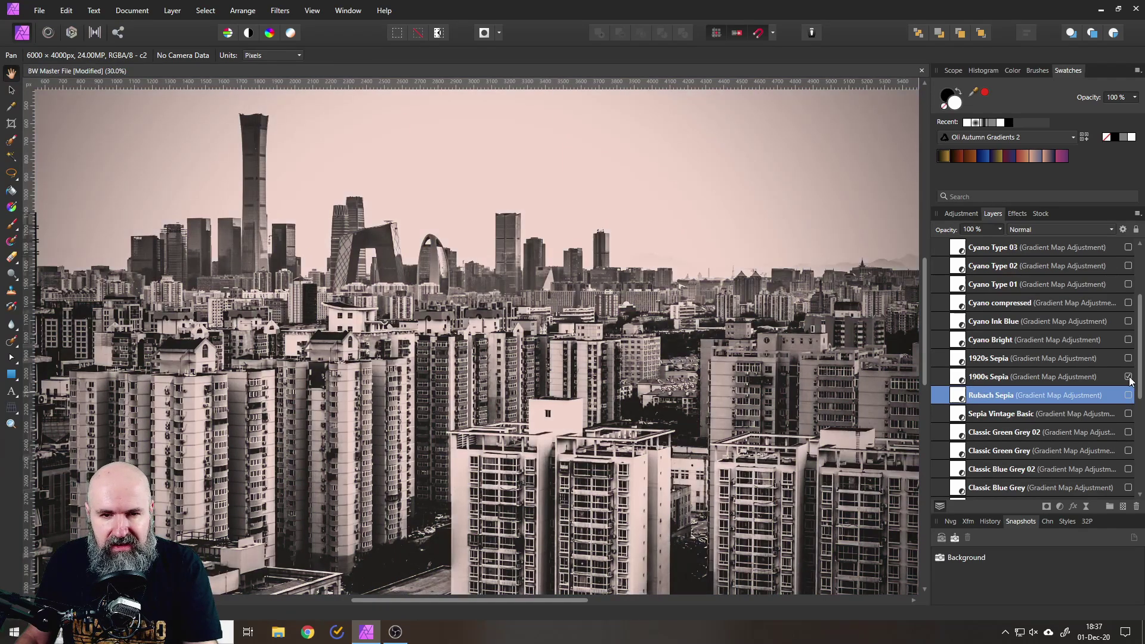
click(1128, 377)
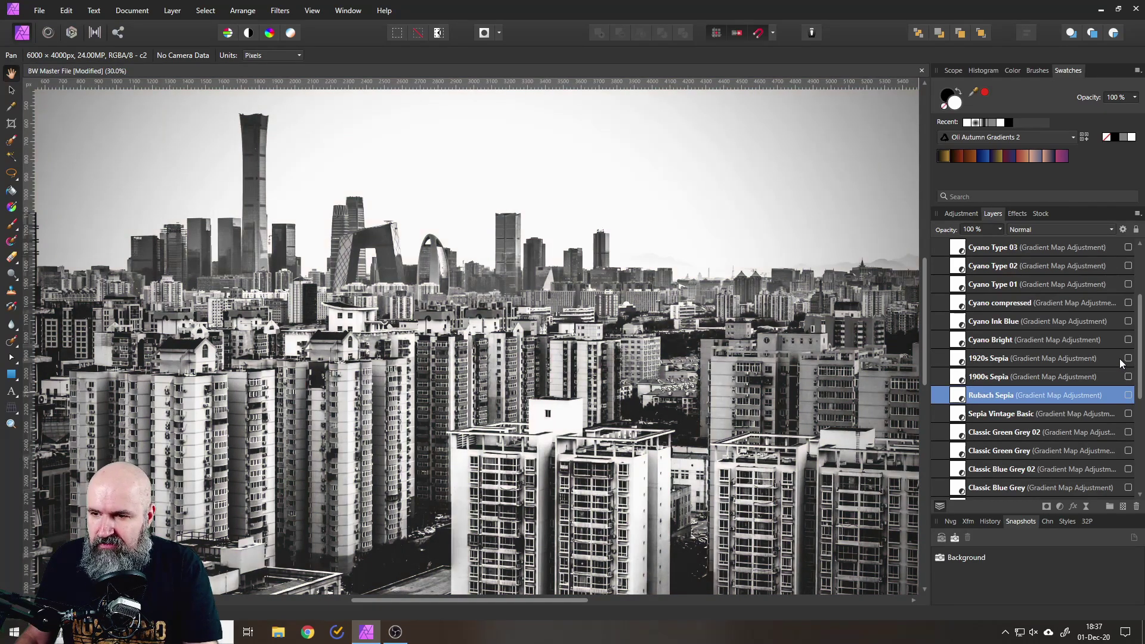
click(1128, 358)
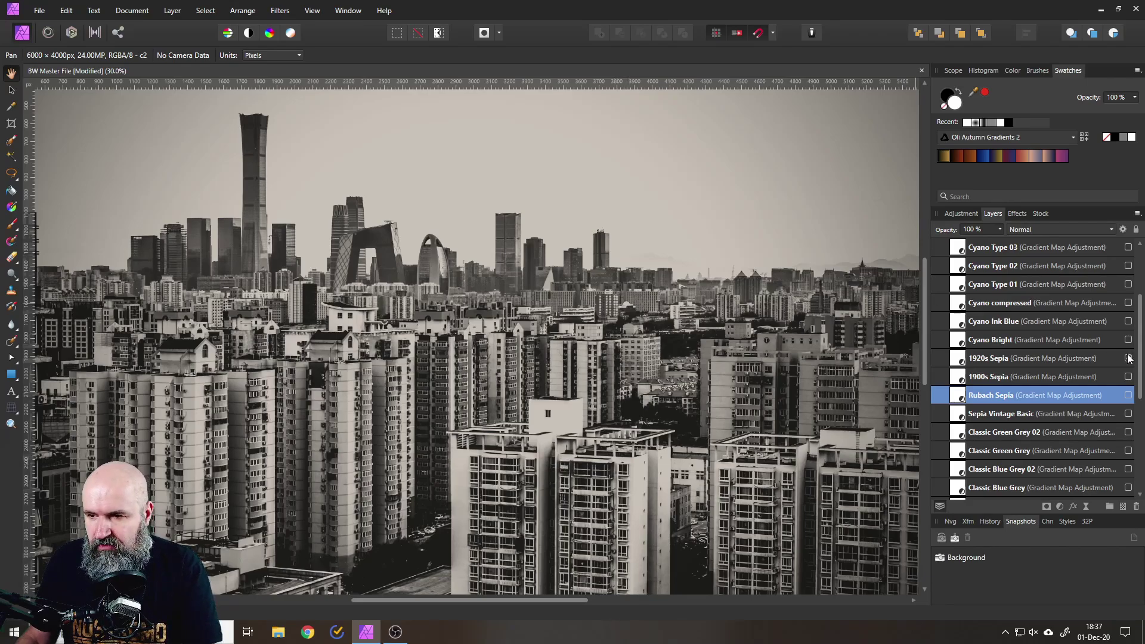
click(1128, 358)
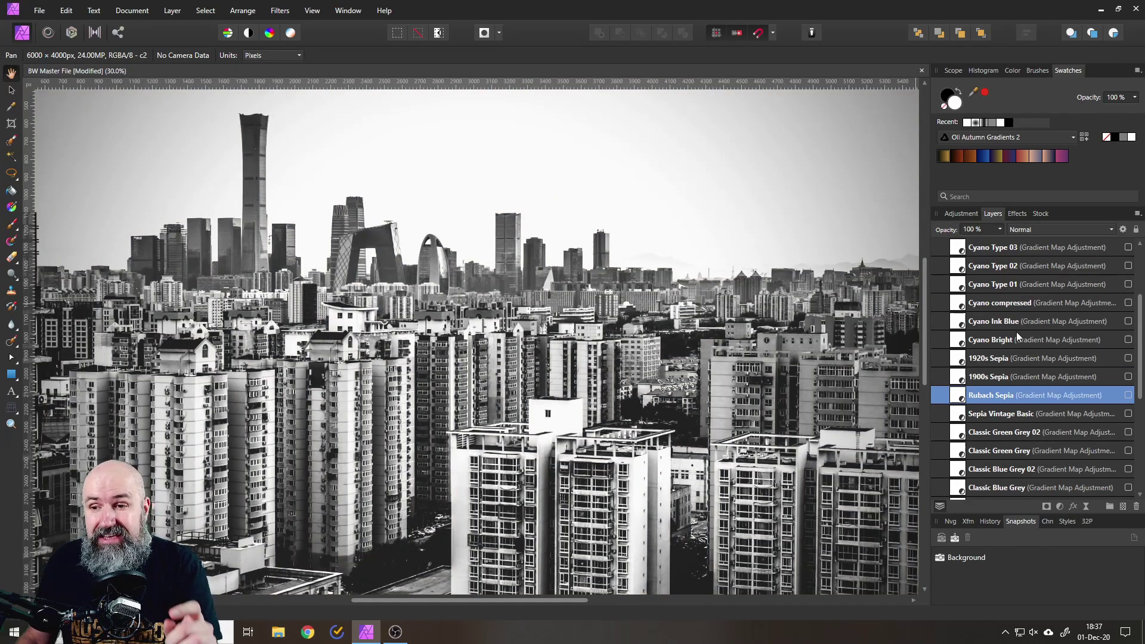
- Preview the Cyano Type 01, Cyano Ink Blue and Cyano Bright styles one at a time, leaving all three hidden
click(1128, 285)
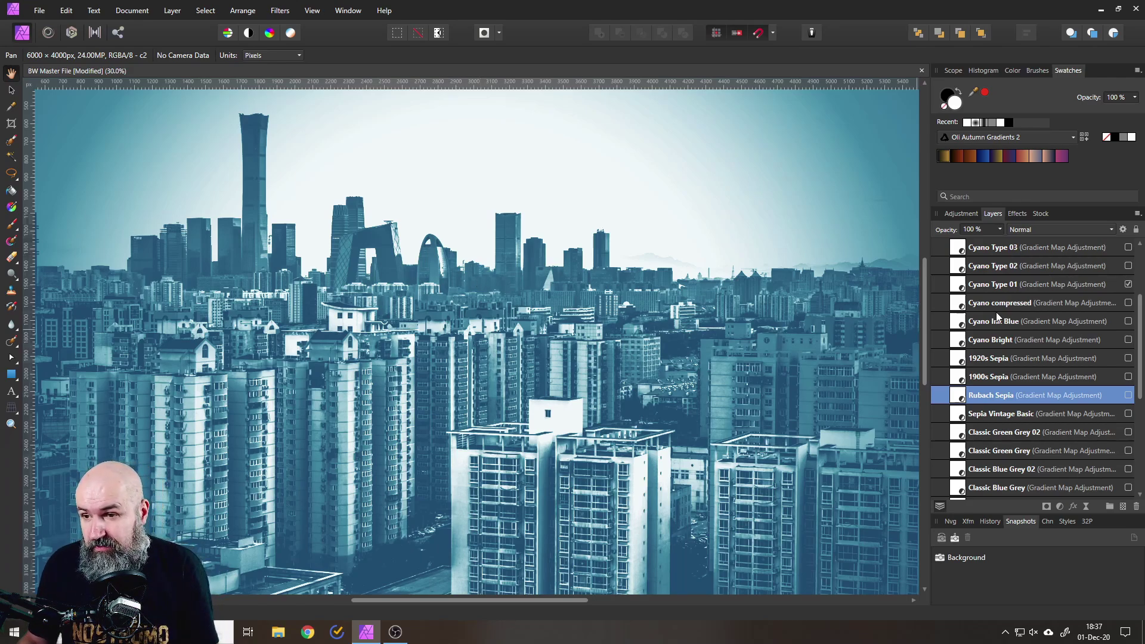
click(1127, 285)
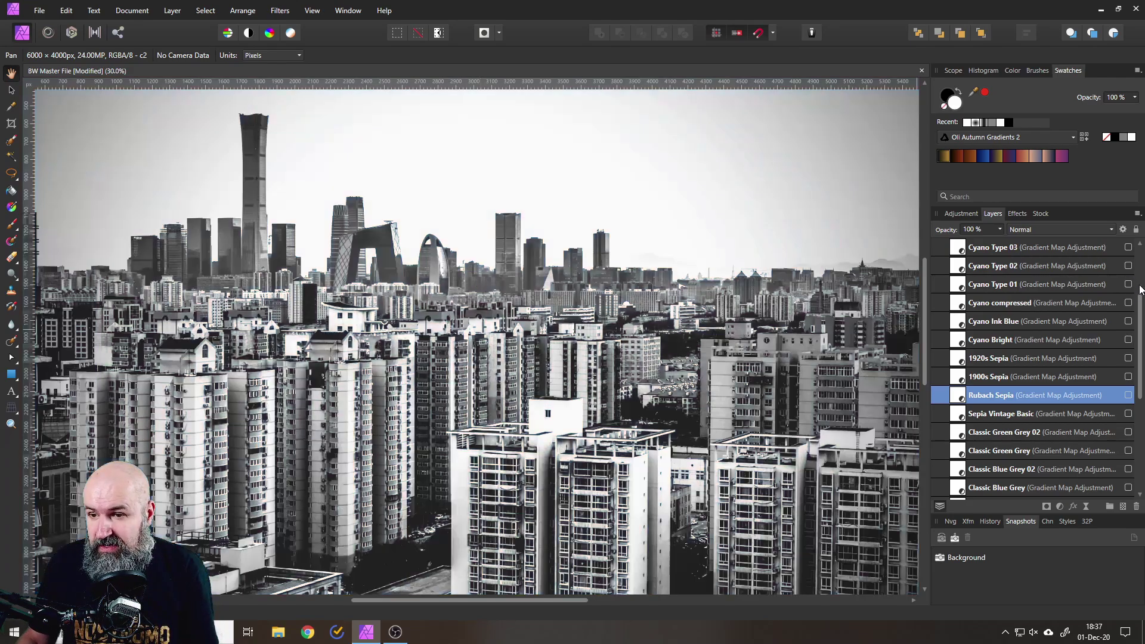
click(1128, 321)
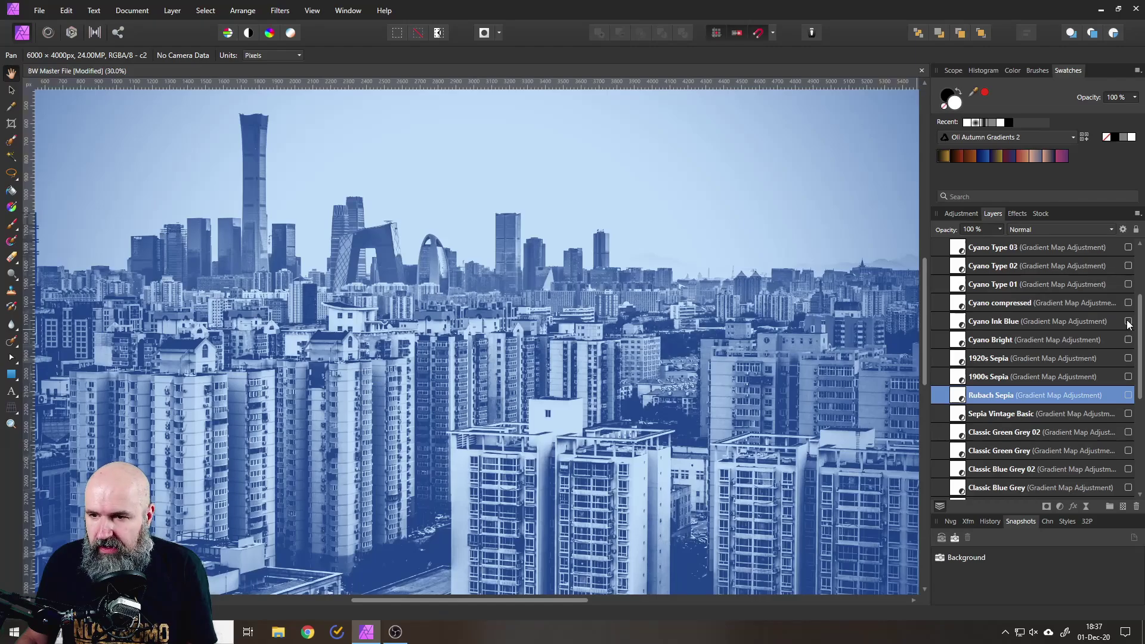
click(1128, 321)
click(1128, 340)
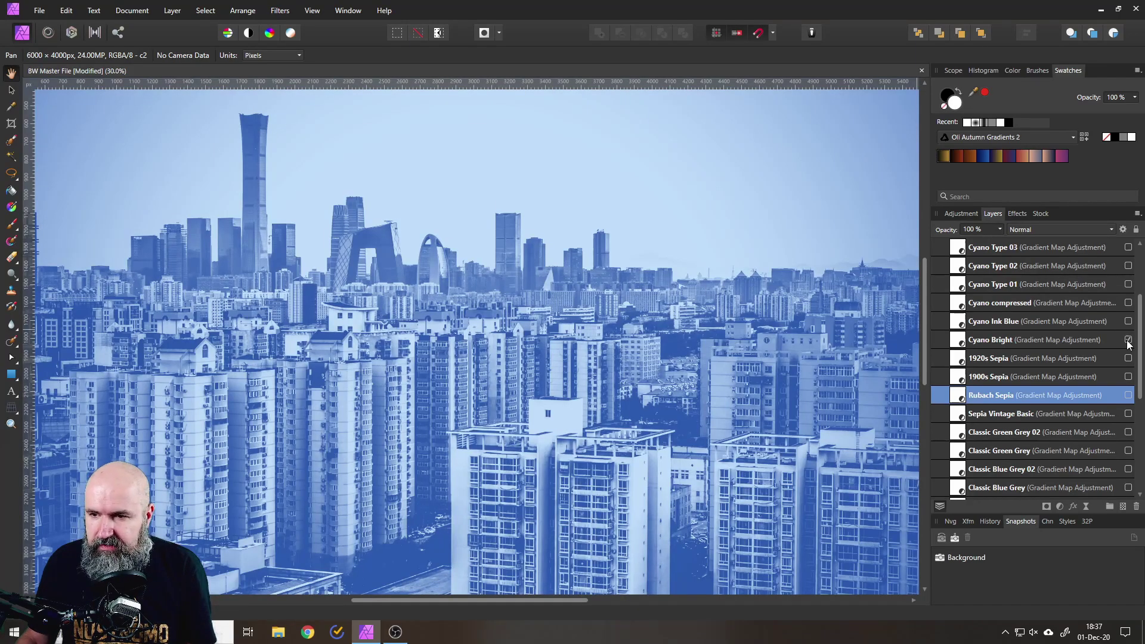
click(1128, 339)
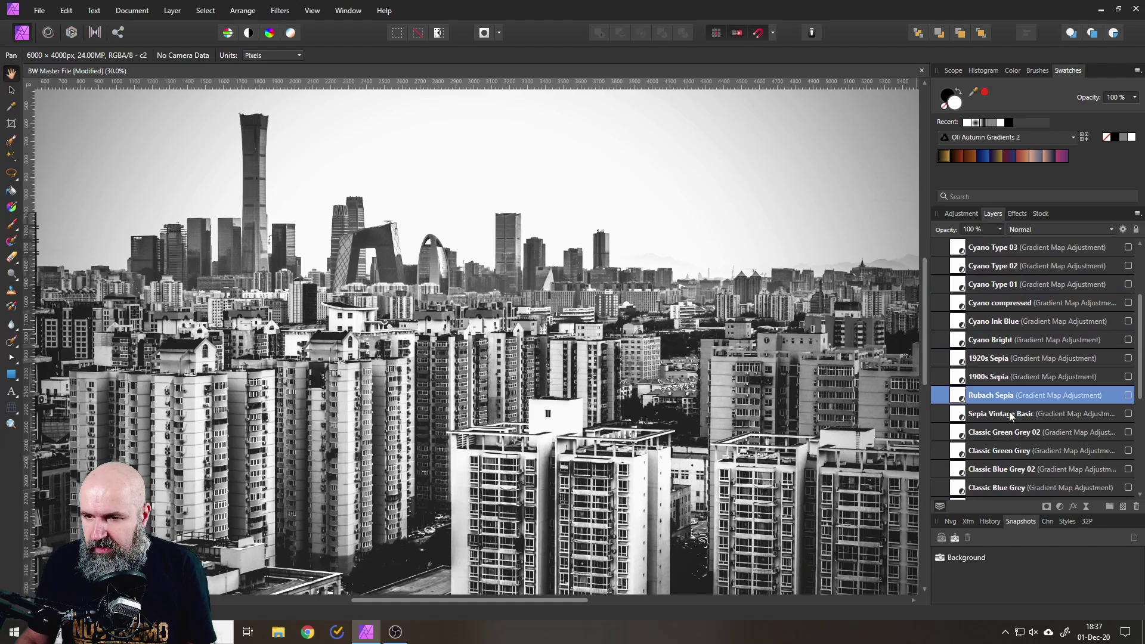
- Show the Classic Grey gradient map as the active vintage style and collapse the "3) Vintage BW Styles" group
scroll(1067, 363, down, 3)
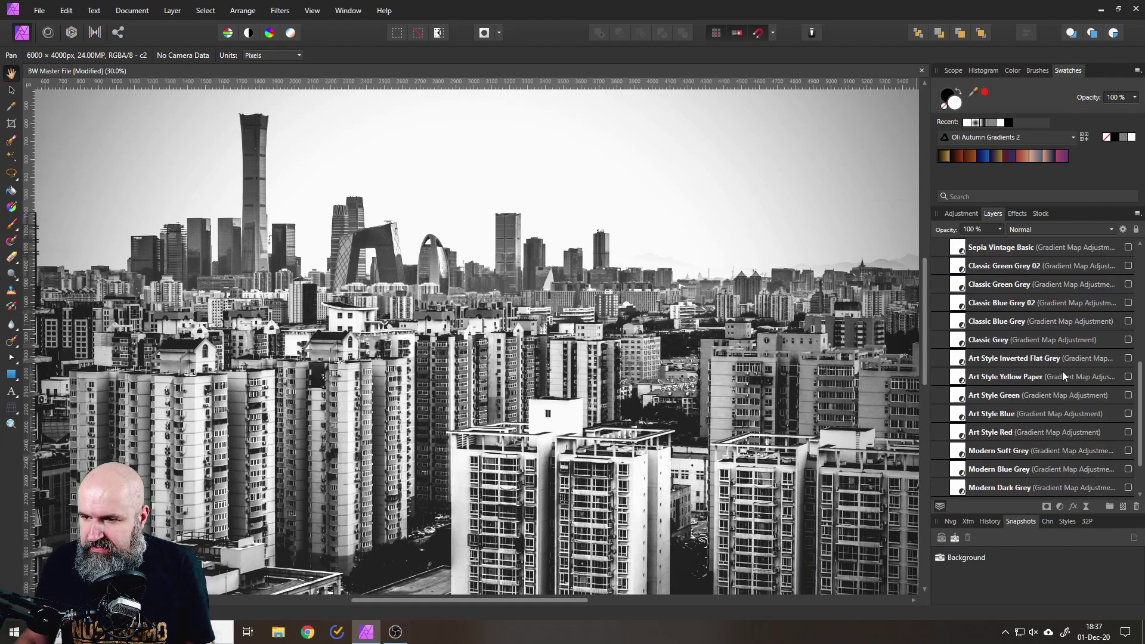
click(1128, 339)
scroll(989, 343, up, 5)
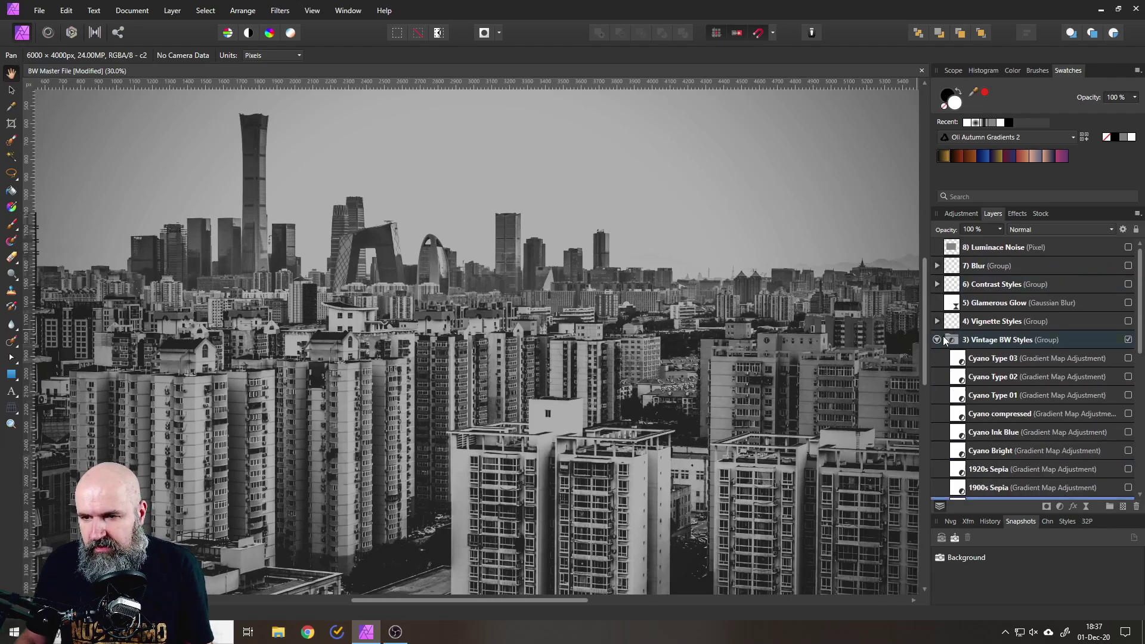
click(936, 339)
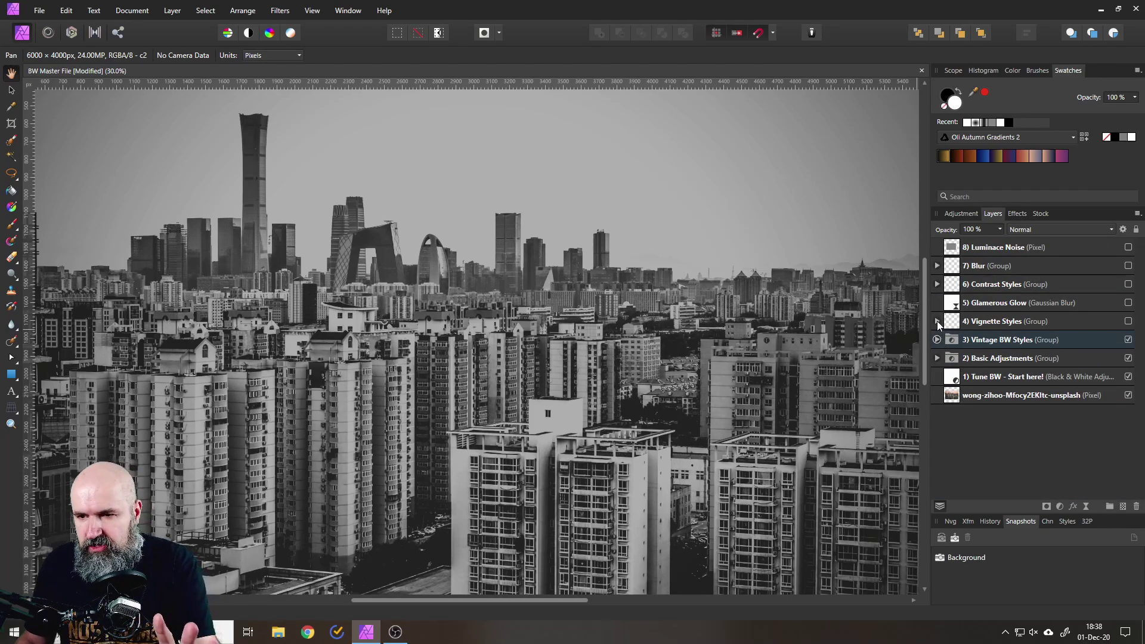
- Expand the "4) Vignette Styles" group to review its vignette layers against the whole photo, and collapse it again
click(936, 321)
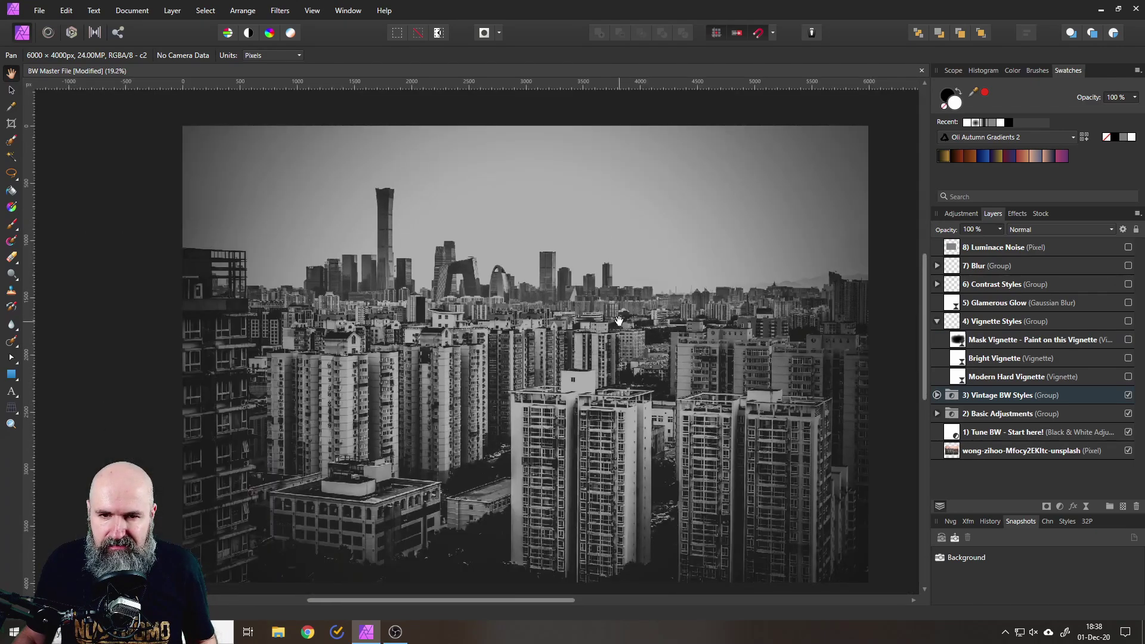
scroll(617, 330, down, 3)
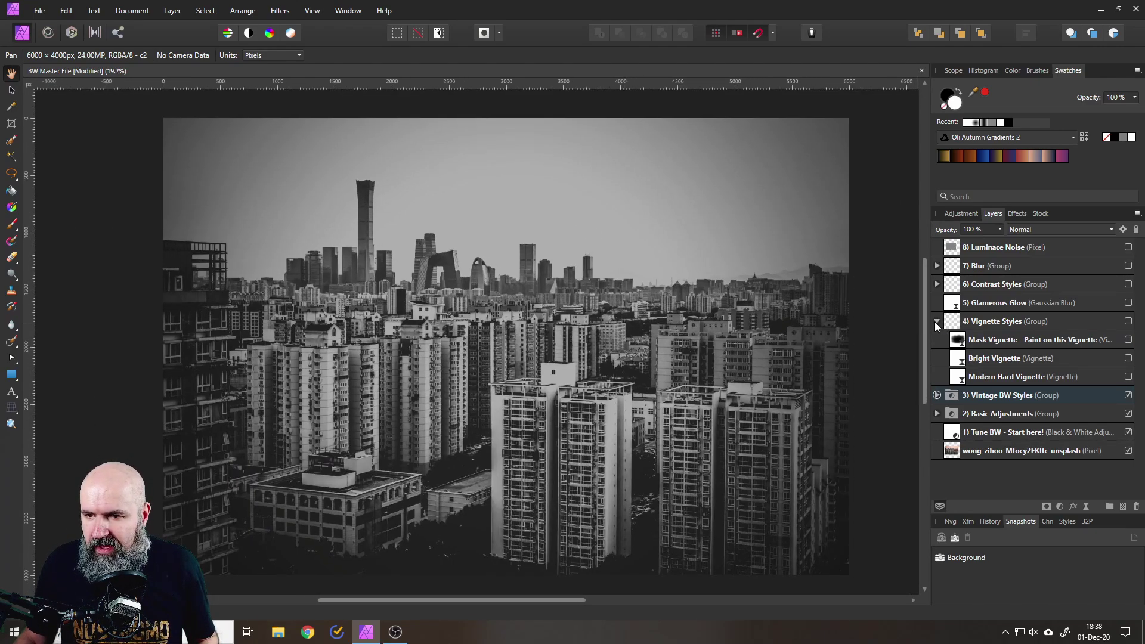
click(937, 321)
- Compare a close-up of the buildings with and without the "5) Glamerous Glow" Gaussian Blur, leaving it hidden
scroll(618, 315, up, 5)
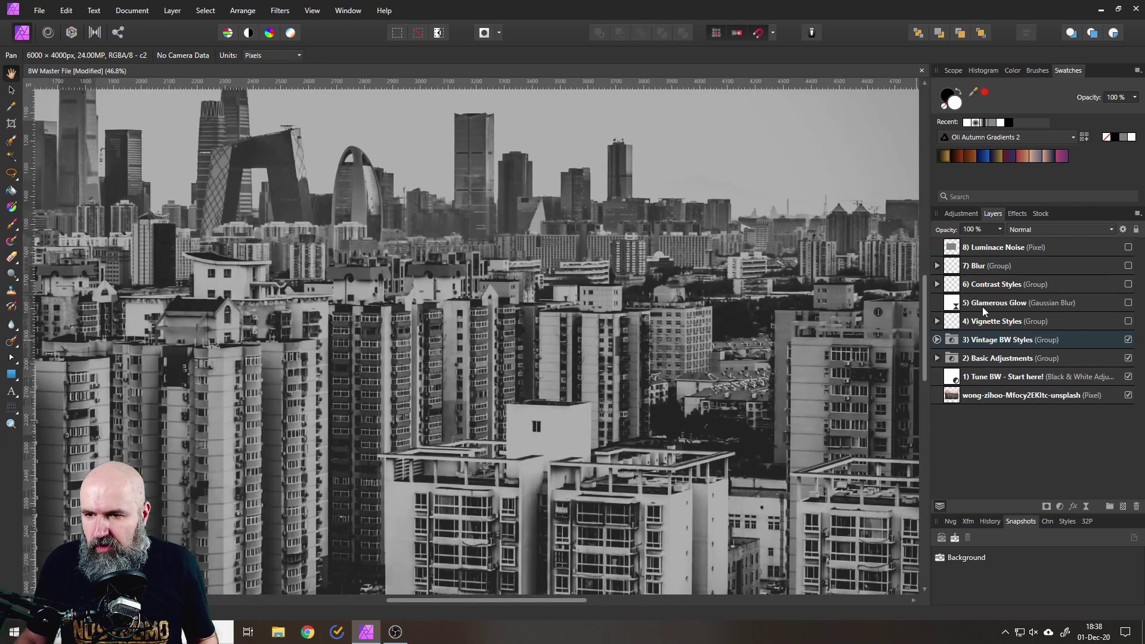
click(1128, 303)
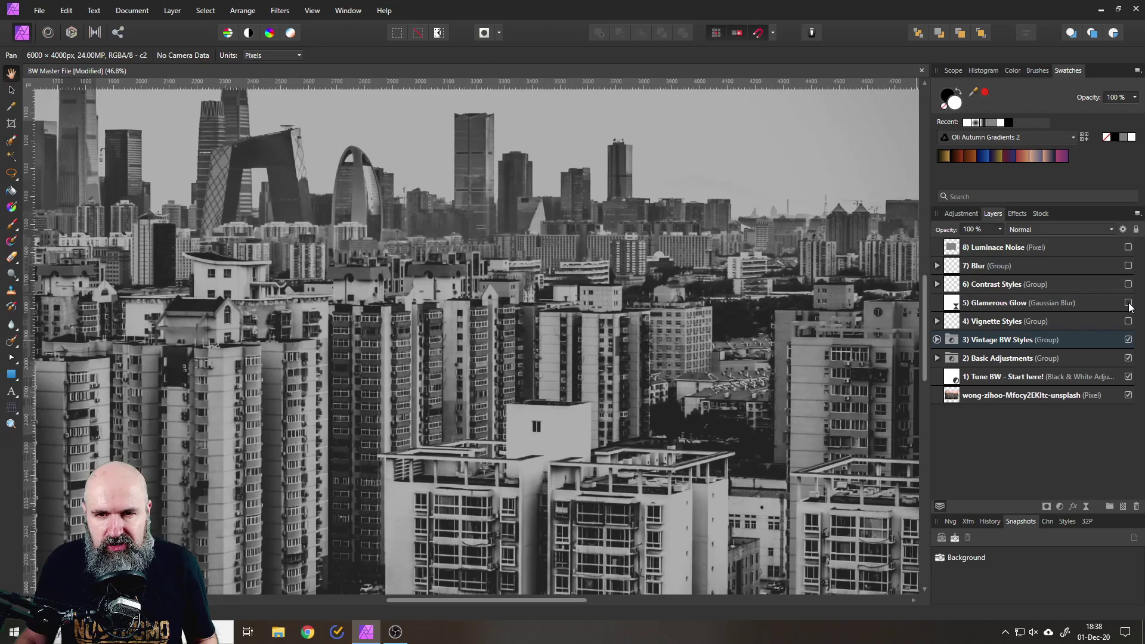
click(1128, 303)
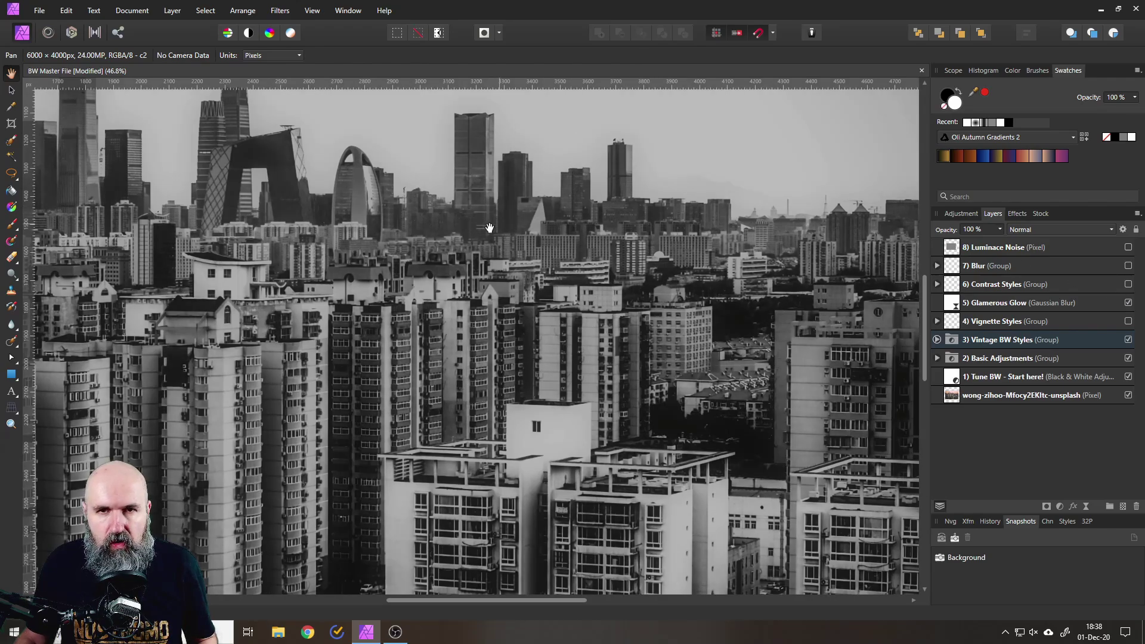
click(1128, 303)
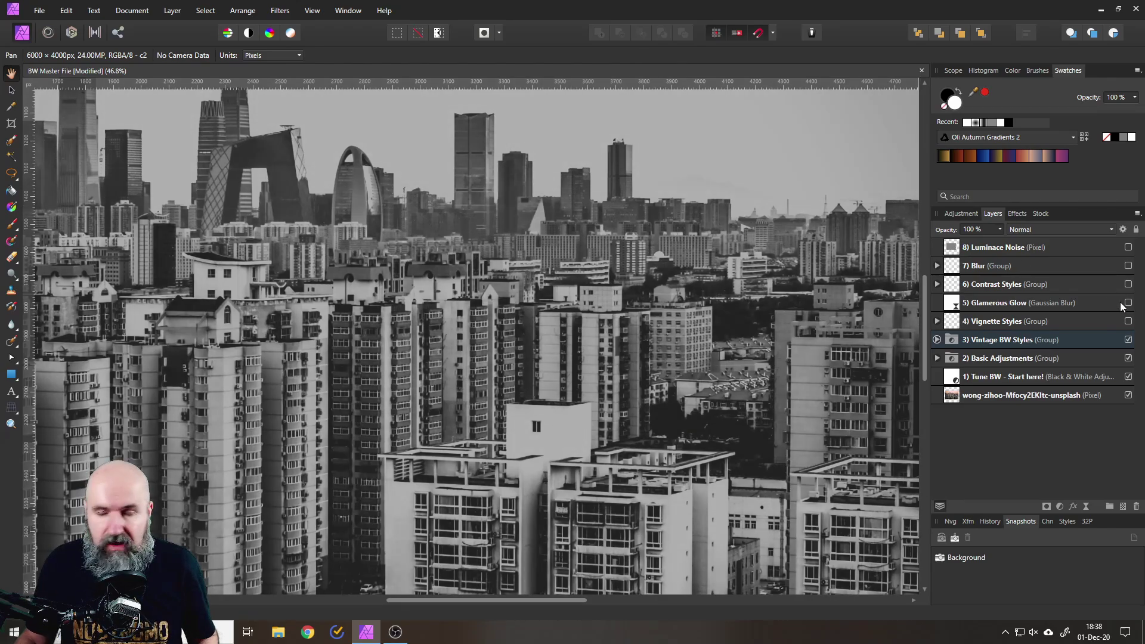
- Expand the "6) Contrast Styles" group, make it visible and preview the Old Magazine halftone on the buildings, leaving that style hidden
click(938, 286)
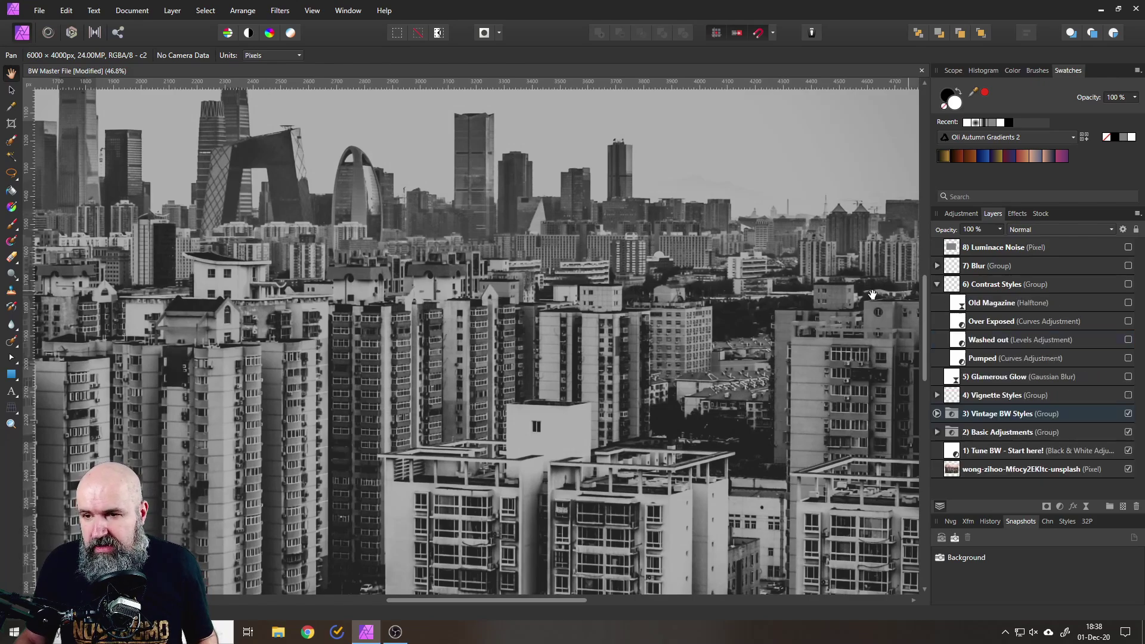
scroll(703, 301, down, 3)
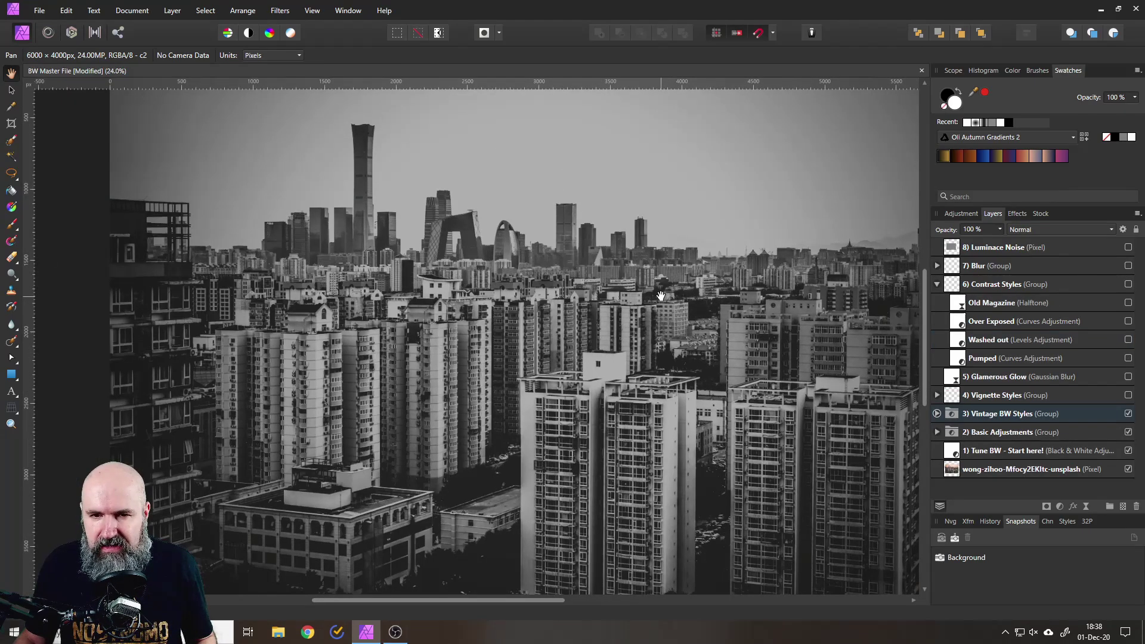
scroll(660, 296, up, 1)
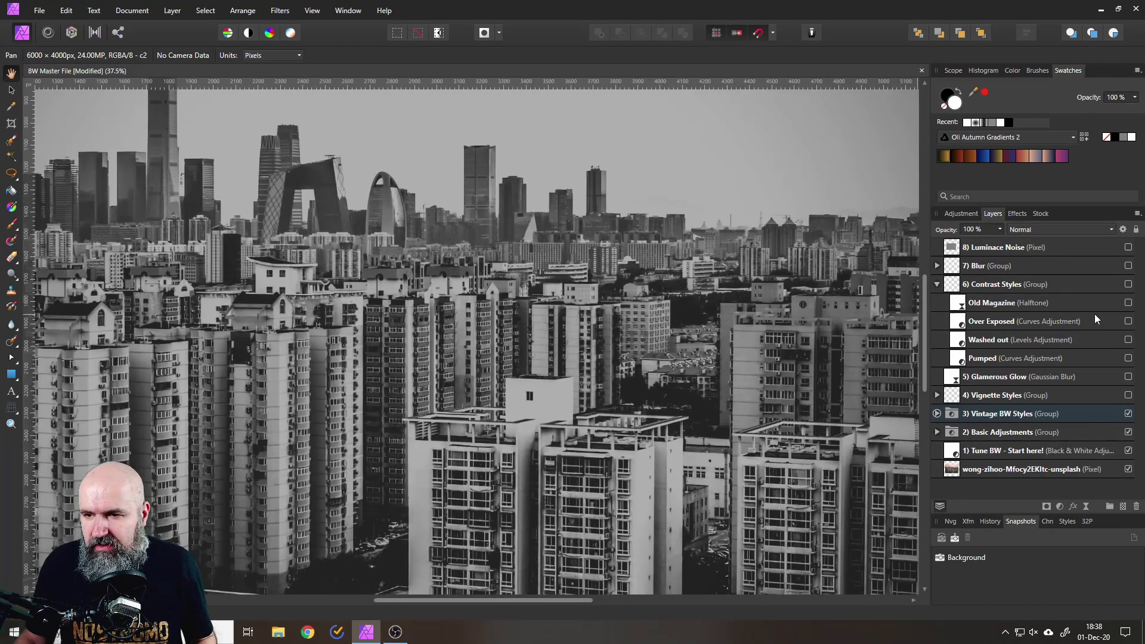
click(1128, 303)
scroll(656, 292, up, 4)
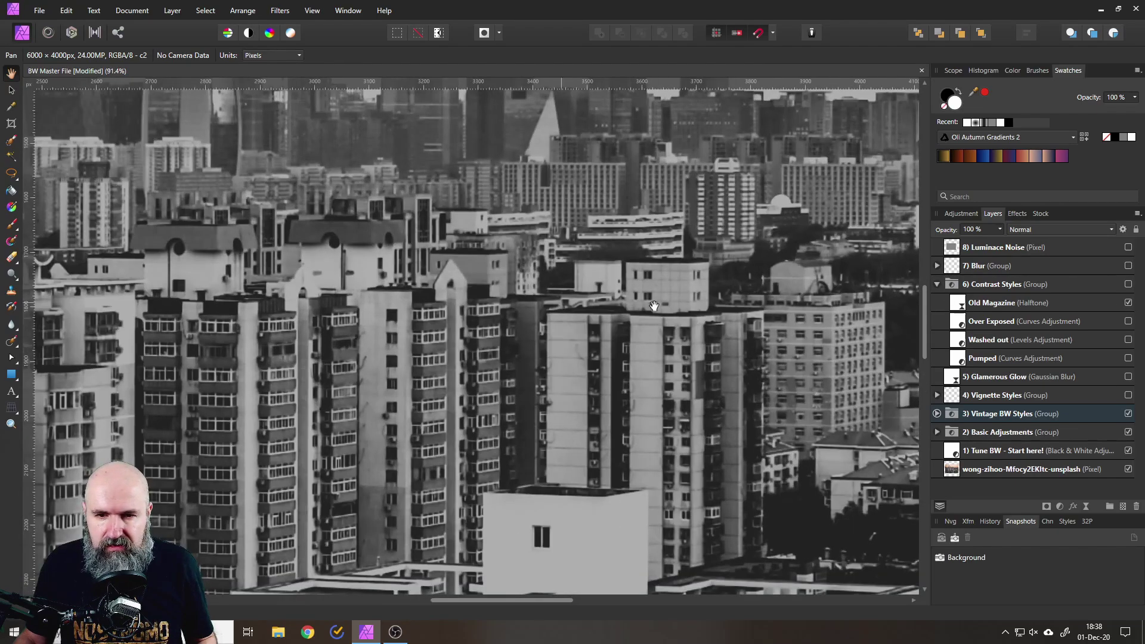
click(1129, 285)
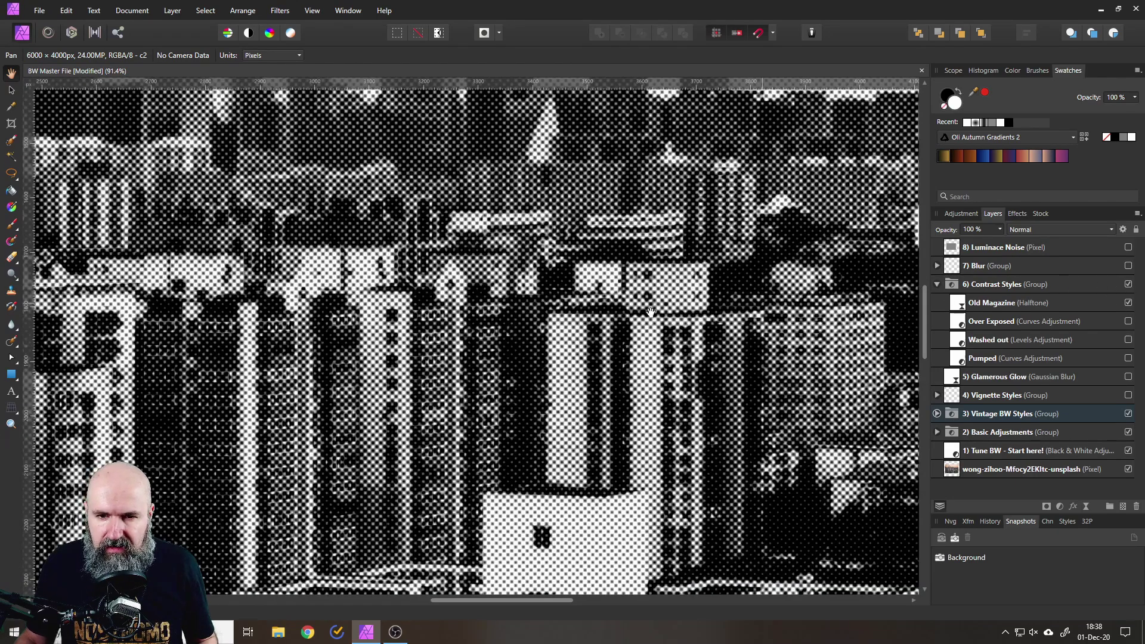
scroll(650, 312, down, 4)
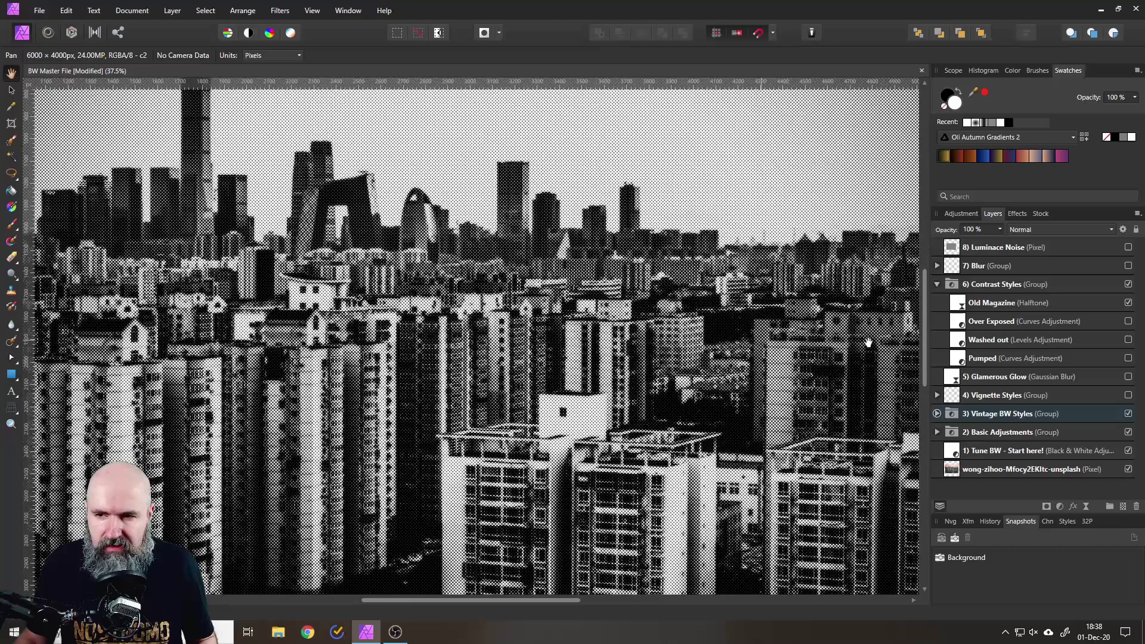
click(1128, 303)
- Preview the Over Exposed curves and Washed out levels styles one at a time, leaving both hidden
click(1129, 321)
click(1129, 321)
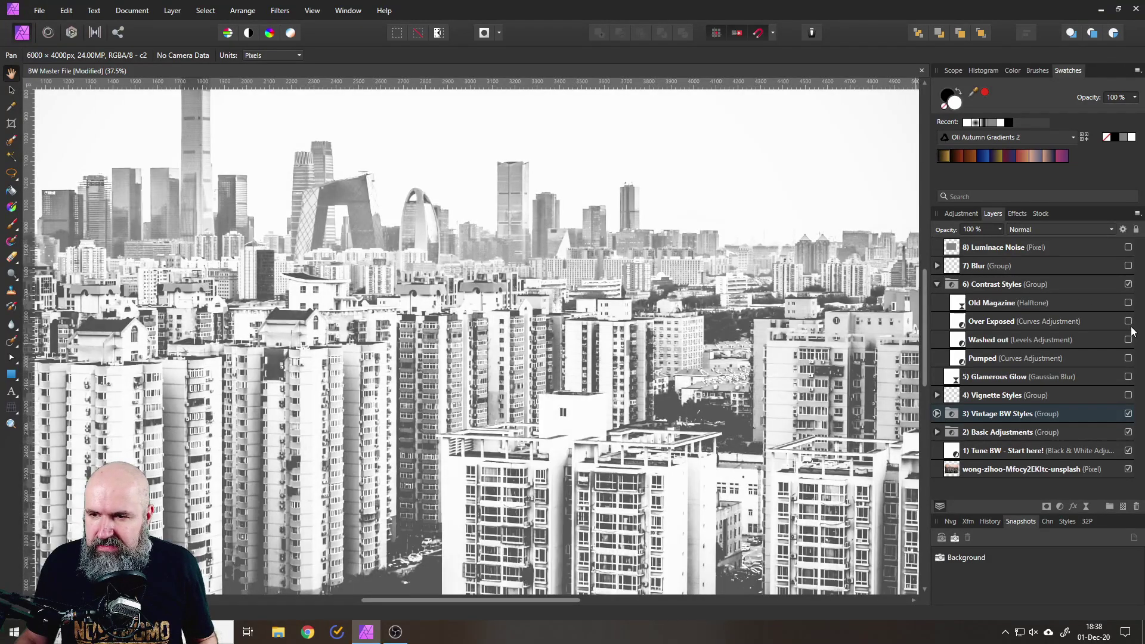
click(1129, 340)
scroll(577, 317, down, 3)
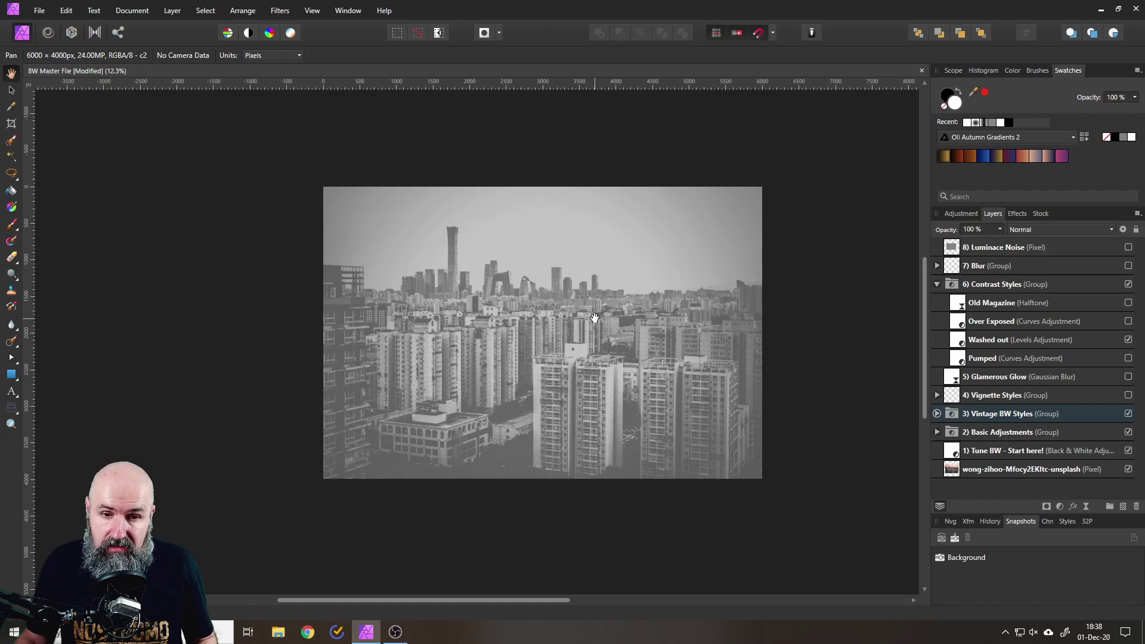
scroll(596, 315, up, 3)
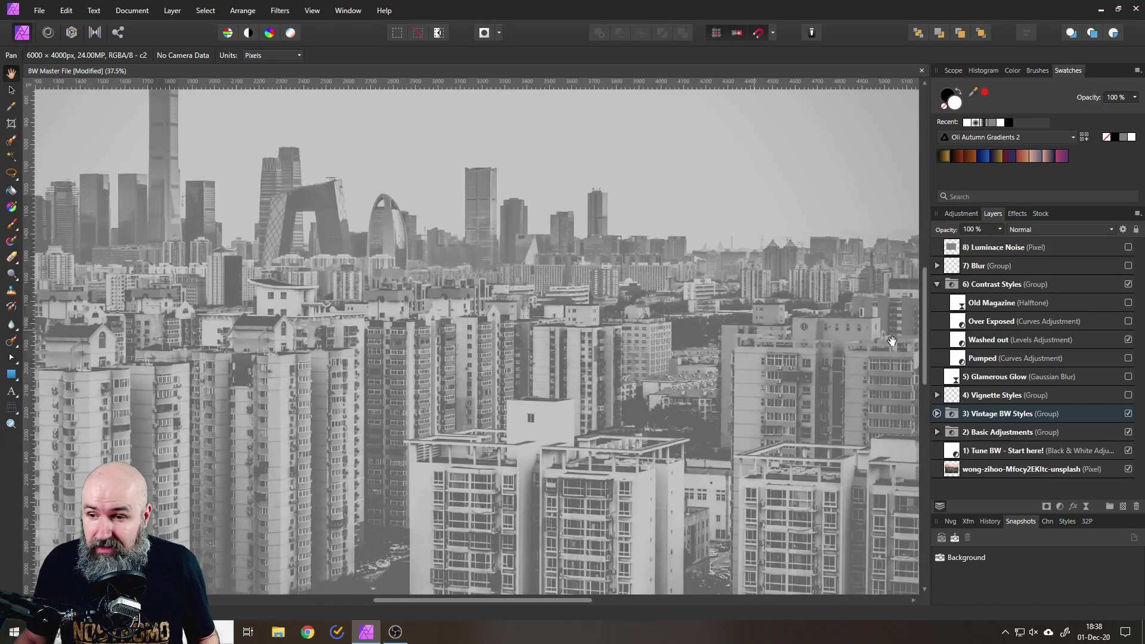
click(1128, 339)
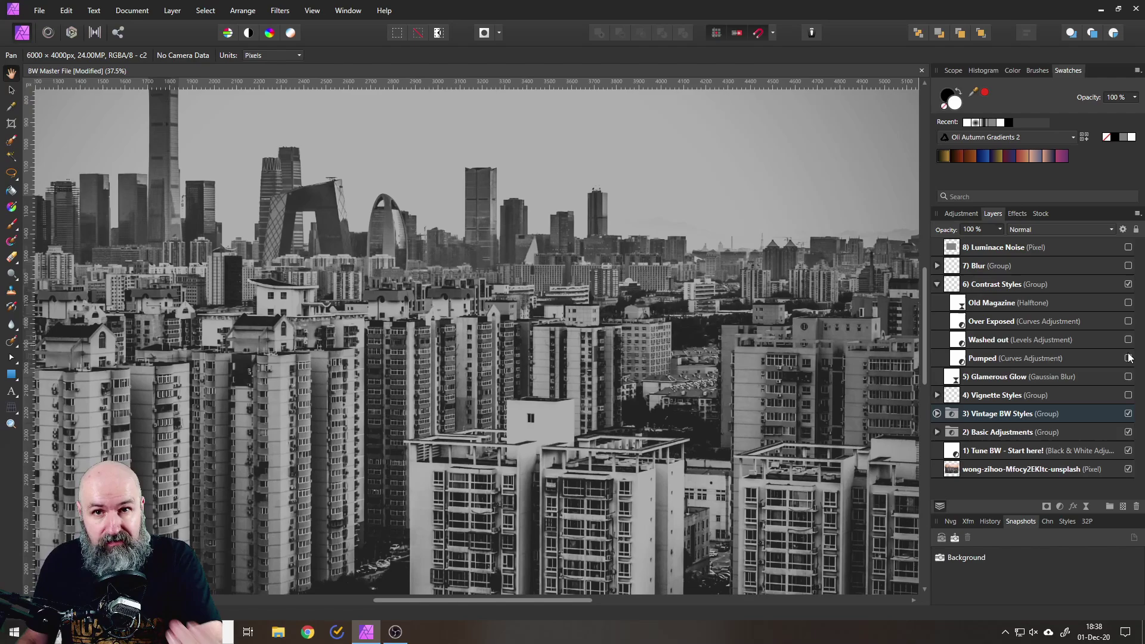
- Compare the whole photo with and without the Pumped curves style, leaving it hidden
click(1128, 359)
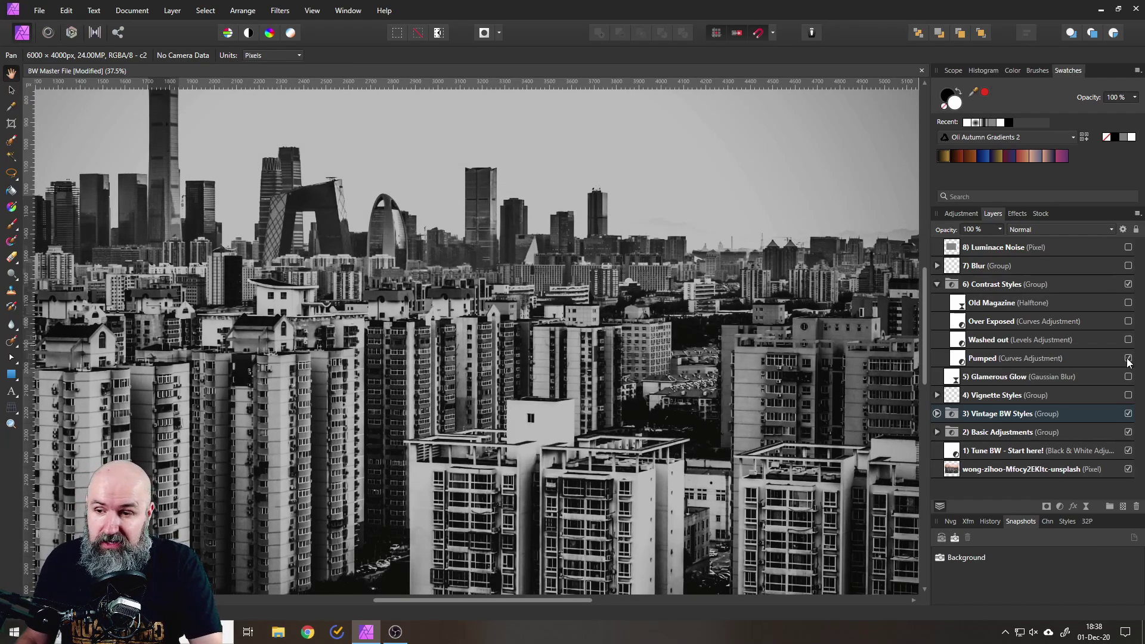
scroll(633, 327, down, 4)
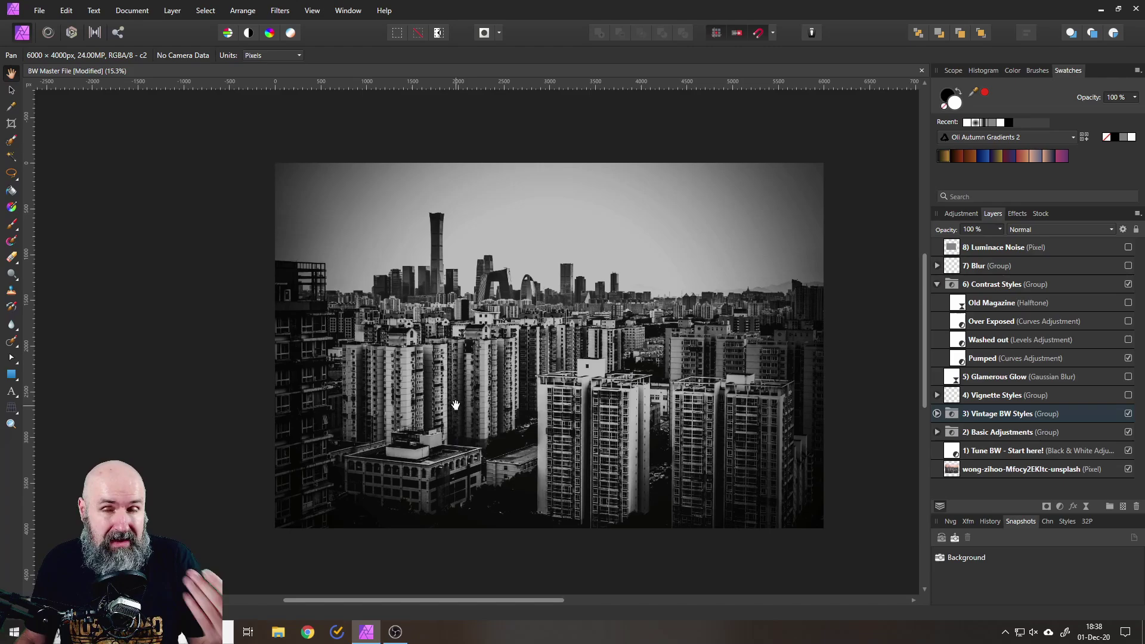
click(1128, 358)
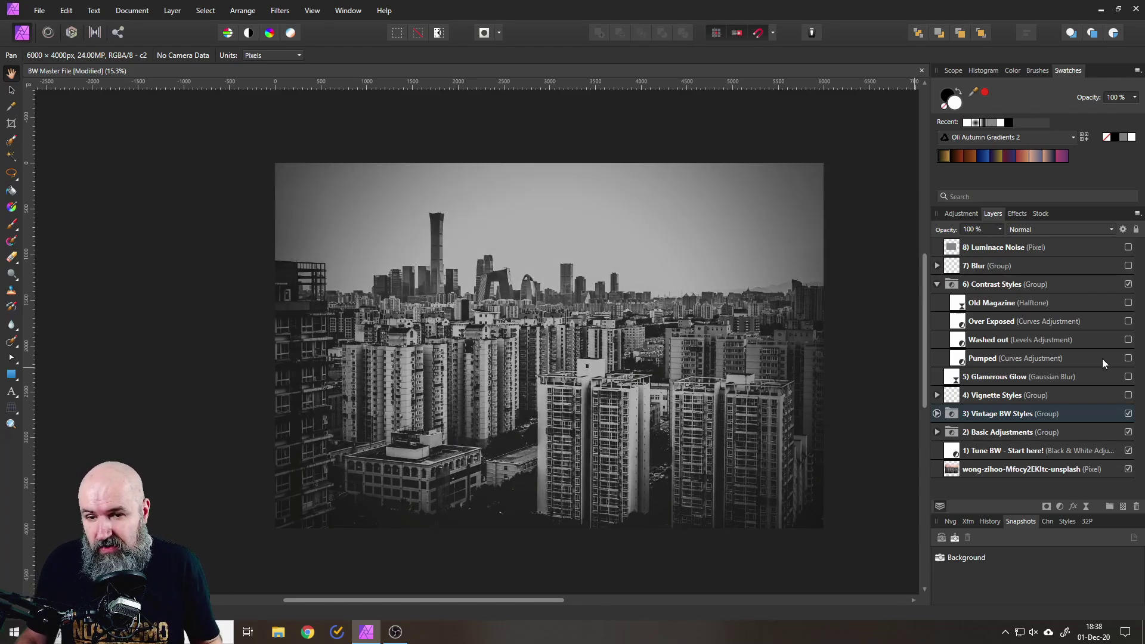
scroll(539, 344, up, 3)
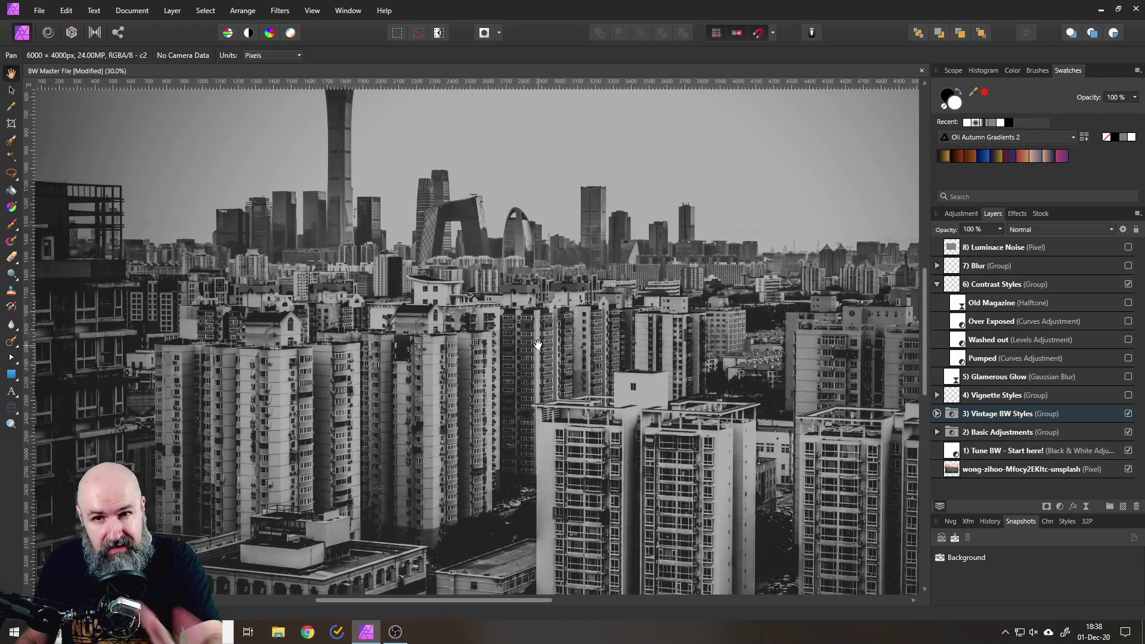
- Collapse the "6) Contrast Styles" group and expand the "7) Blur" group
click(937, 284)
click(939, 266)
click(936, 265)
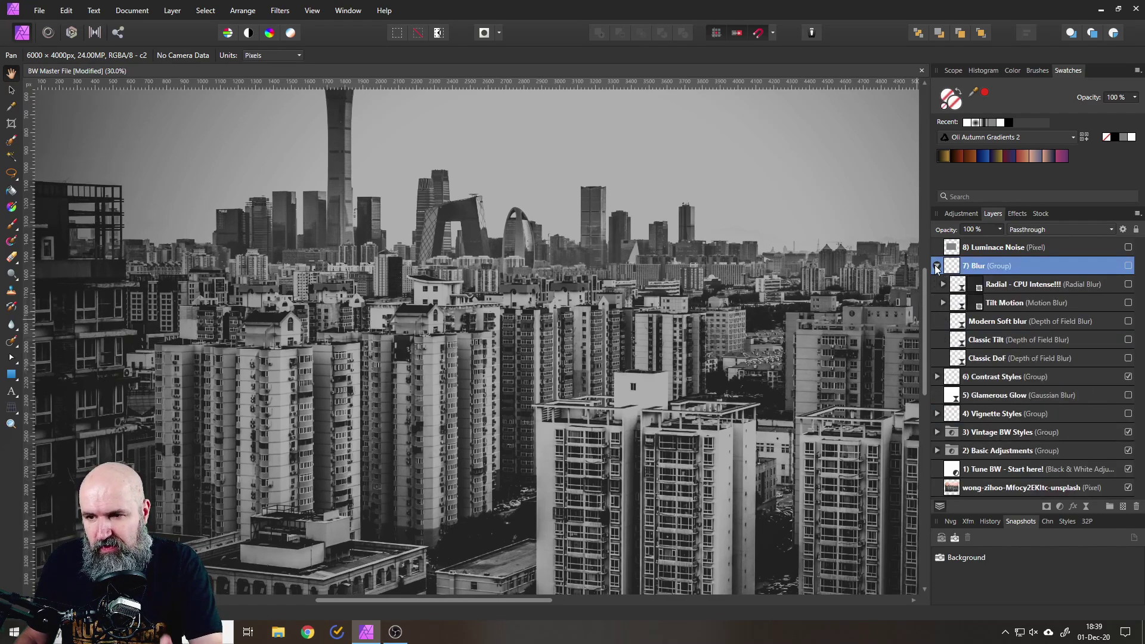
- Expand the "2) Basic Adjustments" group and hide its Vignette layer
scroll(653, 320, down, 4)
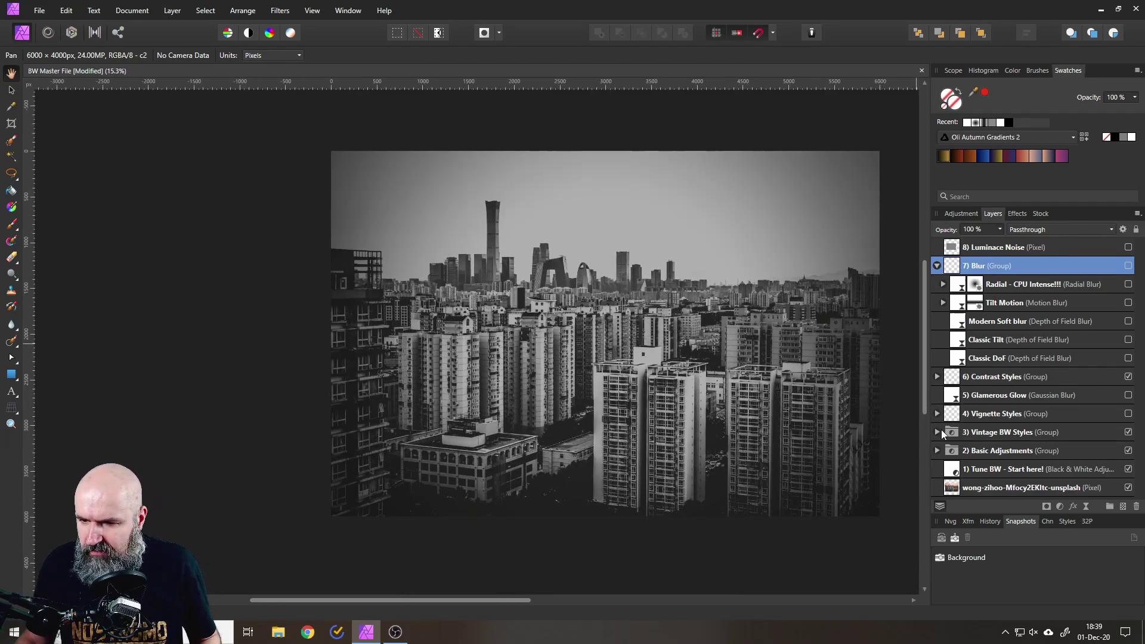
click(937, 431)
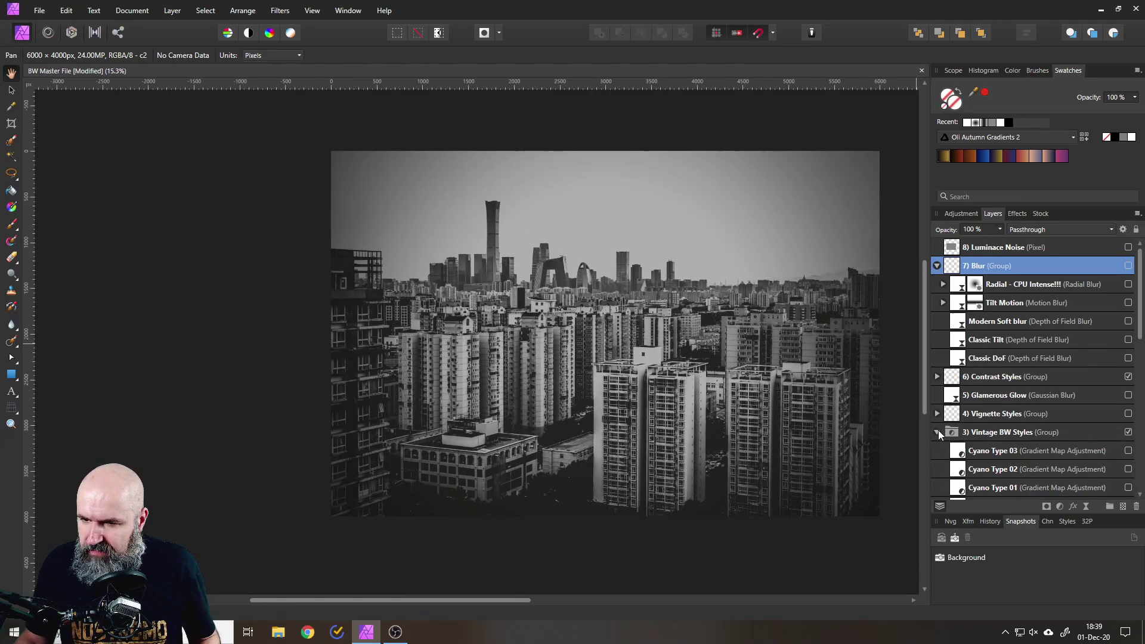
click(938, 431)
click(937, 450)
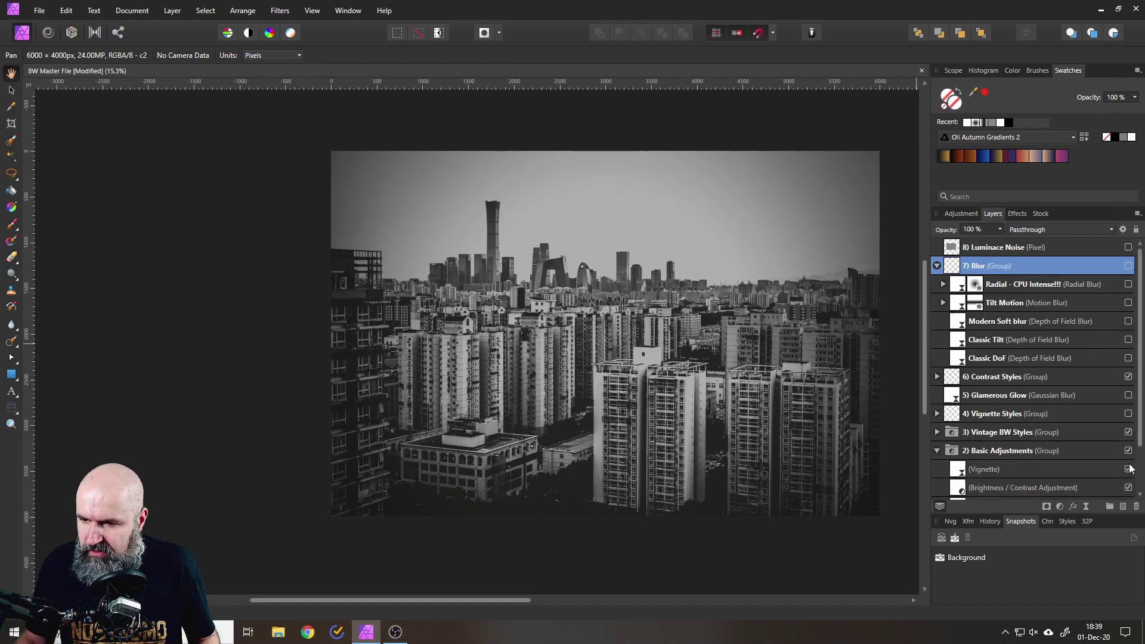
click(1129, 468)
scroll(884, 302, up, 2)
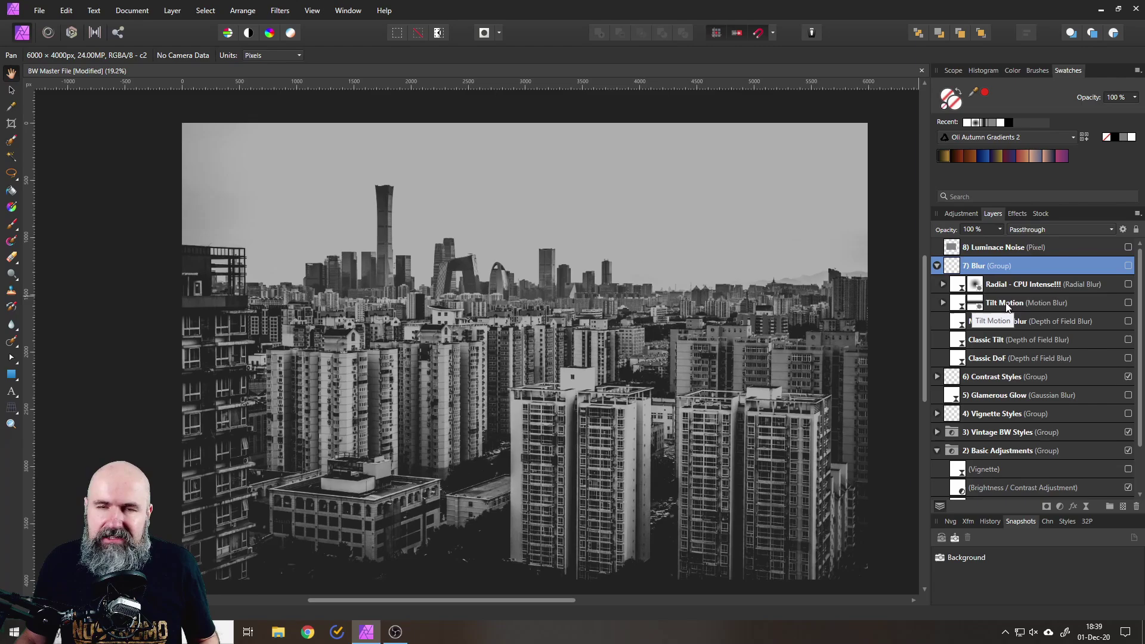
- Preview the Tilt Motion blur over the city photo, leaving it hidden
click(1128, 303)
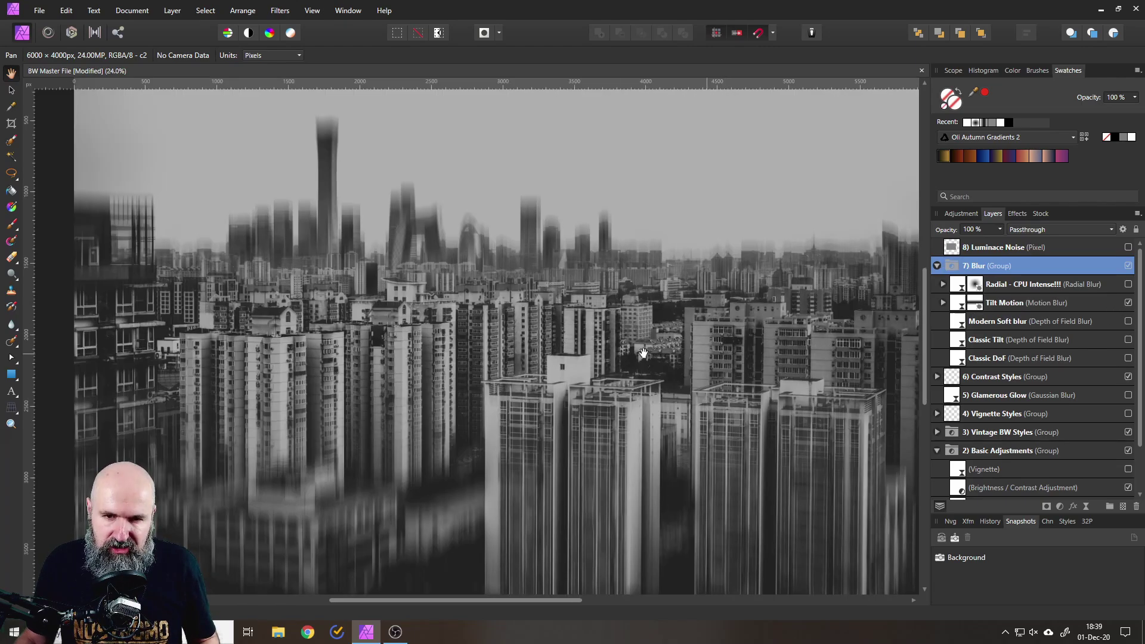
drag(550, 364, 534, 351)
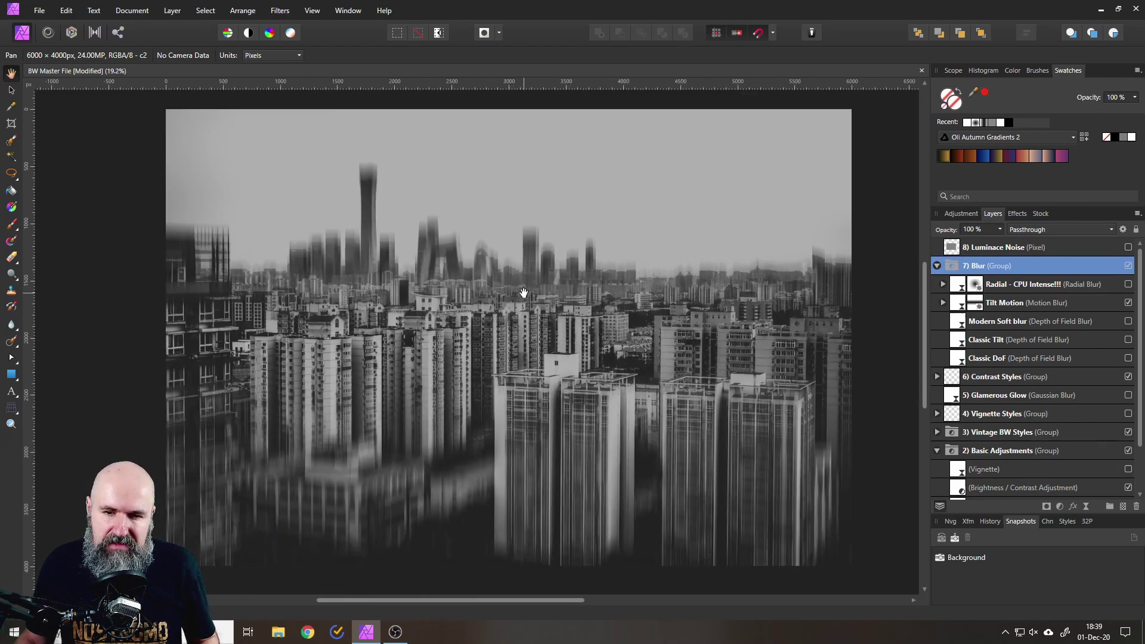
scroll(519, 293, up, 1)
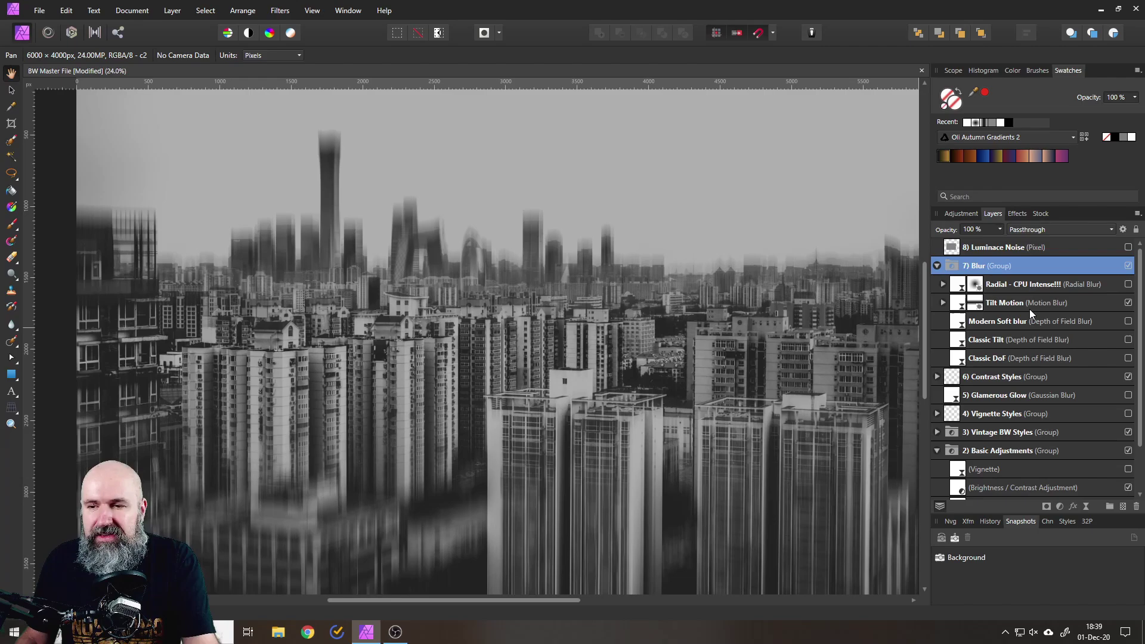
click(1128, 303)
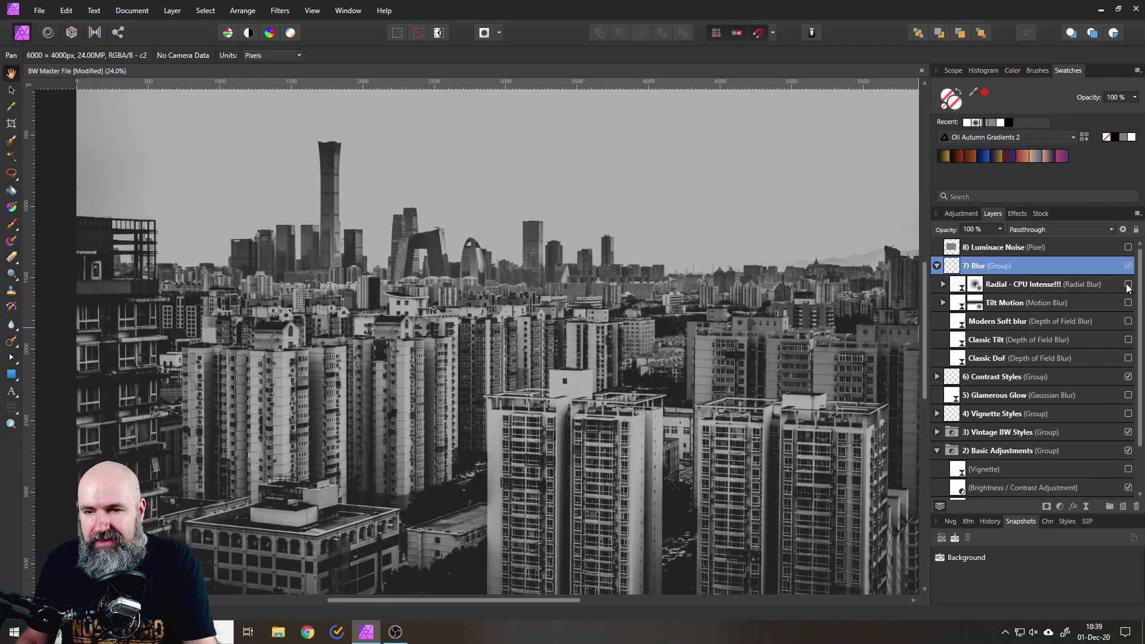
- Preview the "Radial - CPU Intense!!!" blur on the whole photo, and hide the "7) Blur" group
click(1127, 284)
scroll(593, 307, down, 3)
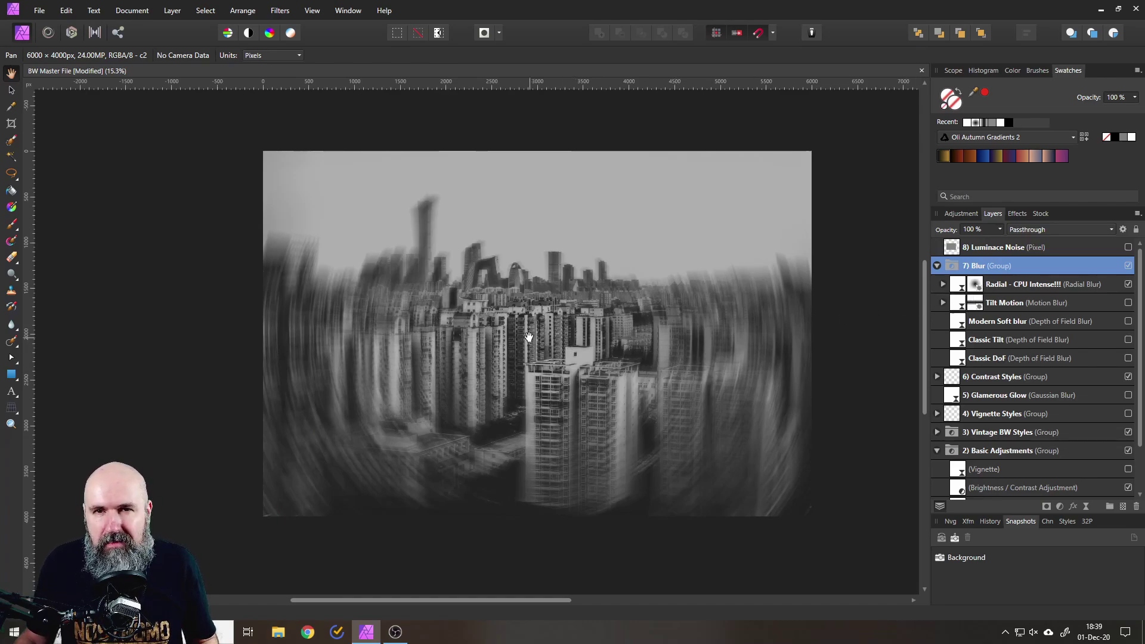
scroll(529, 337, up, 2)
scroll(554, 343, down, 2)
scroll(573, 348, up, 1)
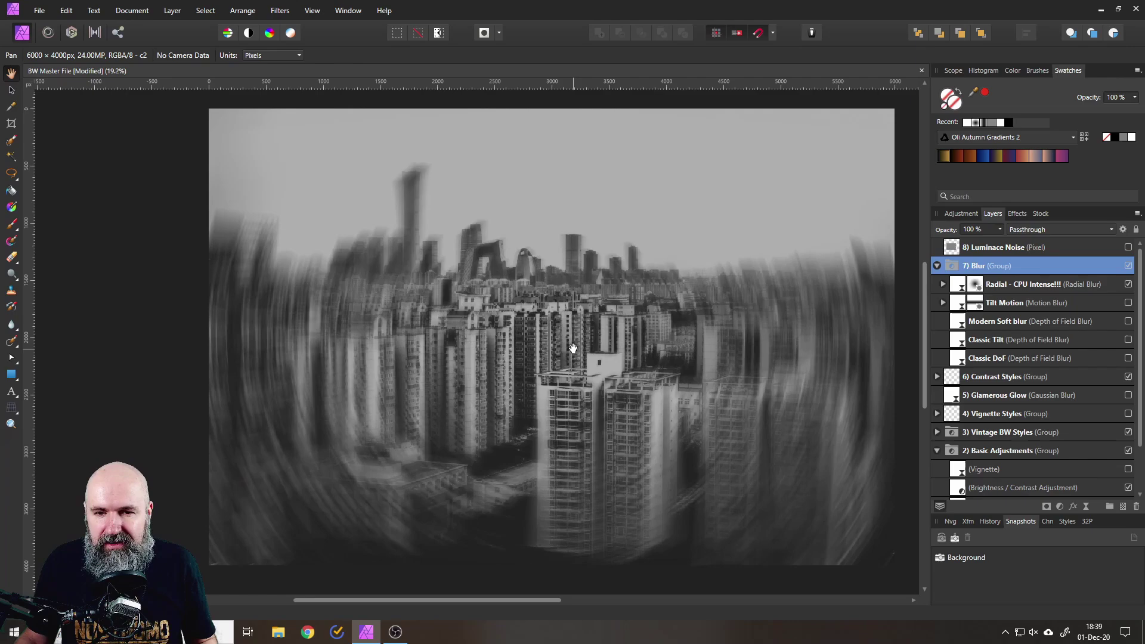
scroll(572, 348, up, 1)
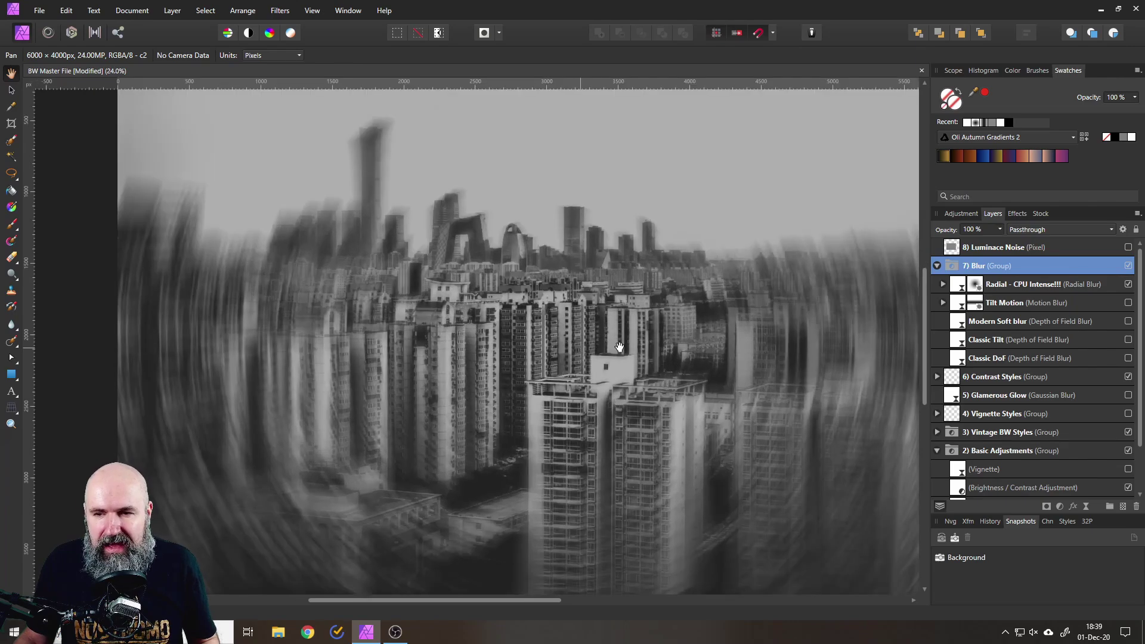
click(1127, 267)
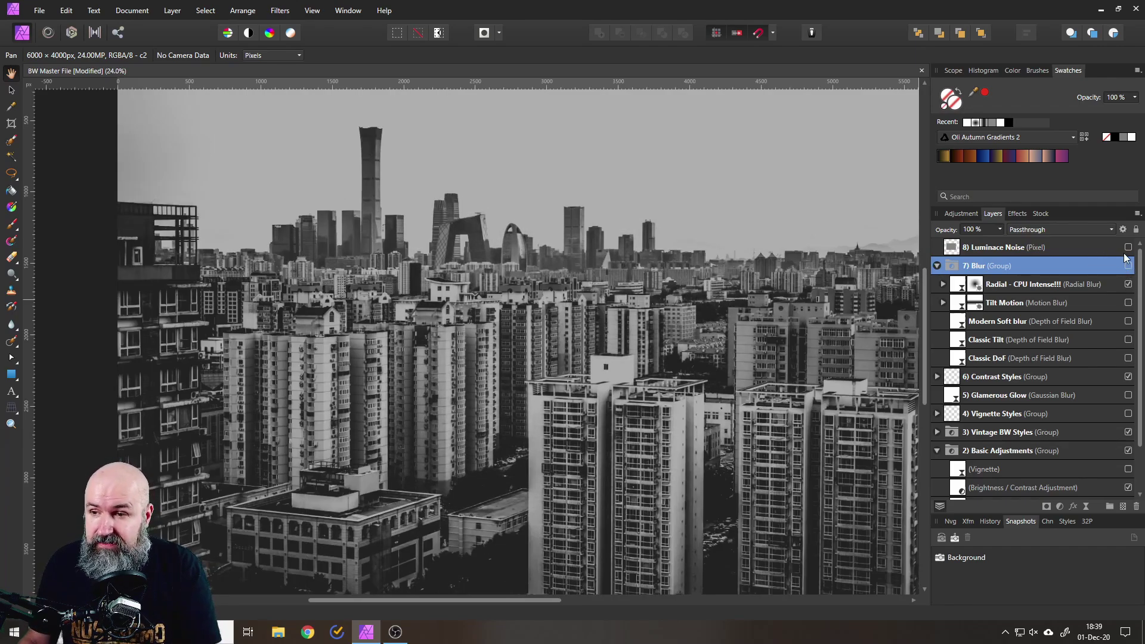
- Select the "8) Luminace Noise" layer and make it visible to add grain over the photo
click(950, 247)
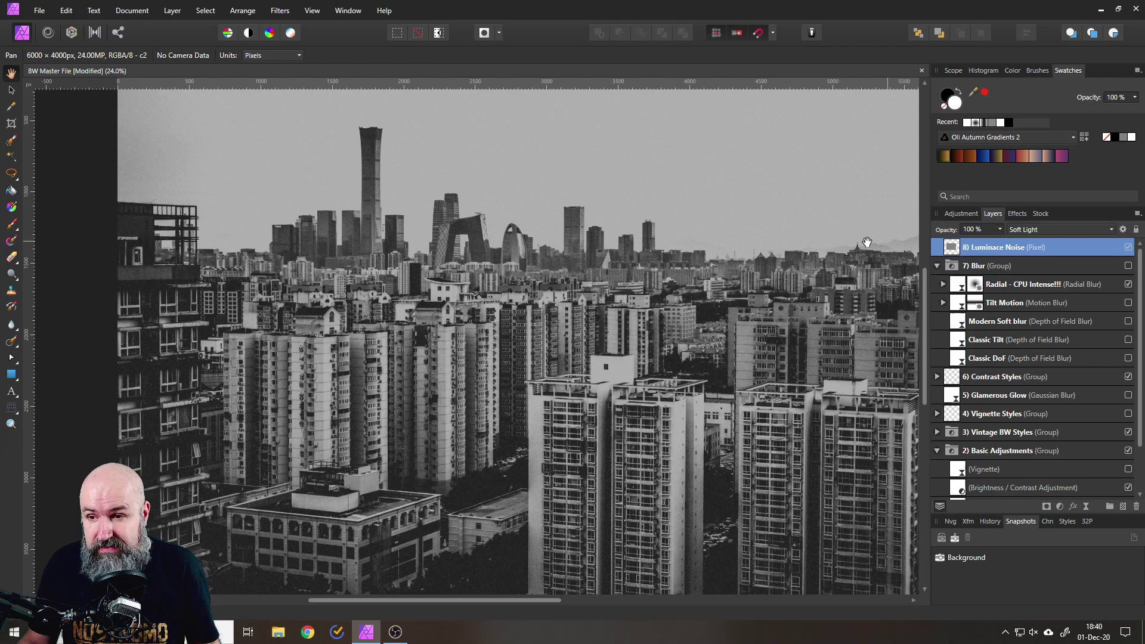
scroll(754, 238, up, 1)
drag(754, 238, 606, 300)
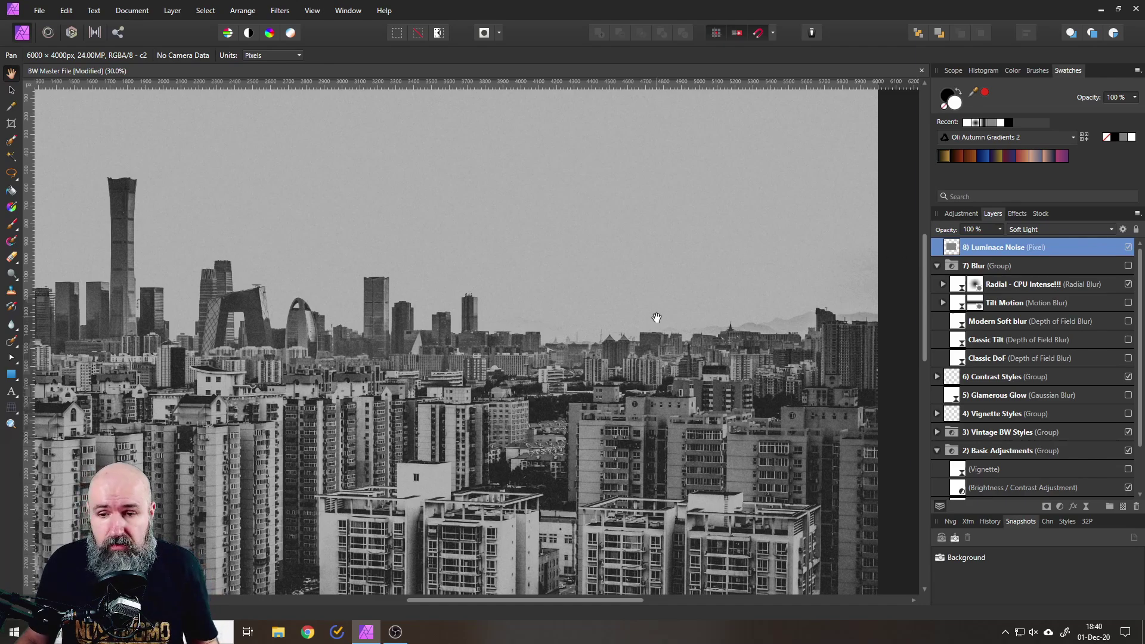
- Show the Vignette layer inside "2) Basic Adjustments" again and check its darkening in the upper sky corner
scroll(1034, 372, down, 1)
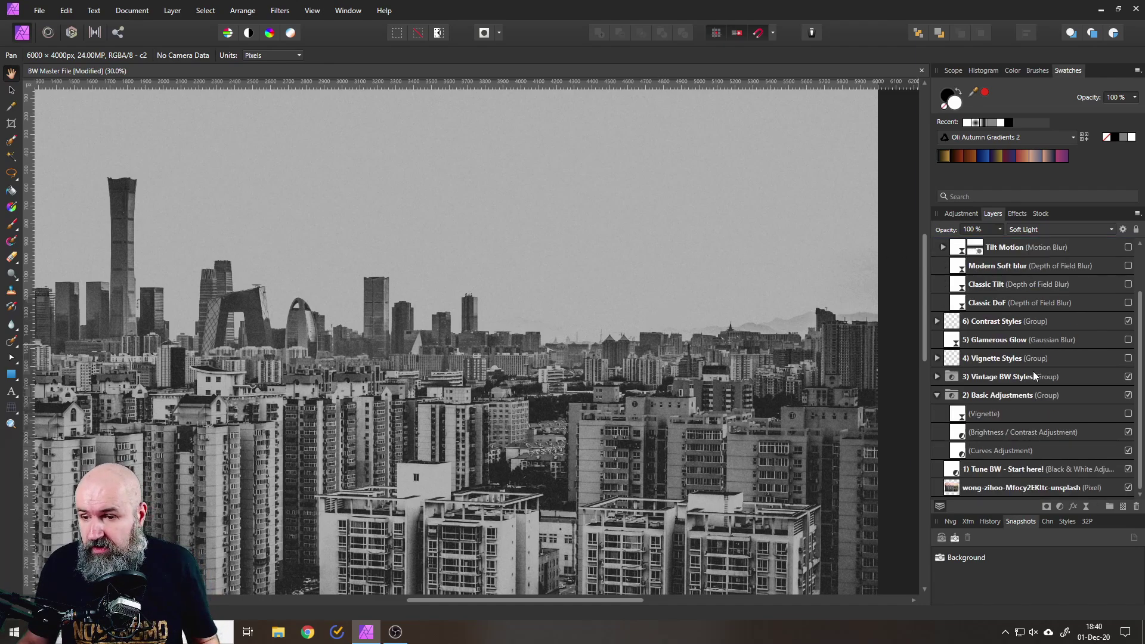
click(1128, 413)
scroll(754, 194, up, 3)
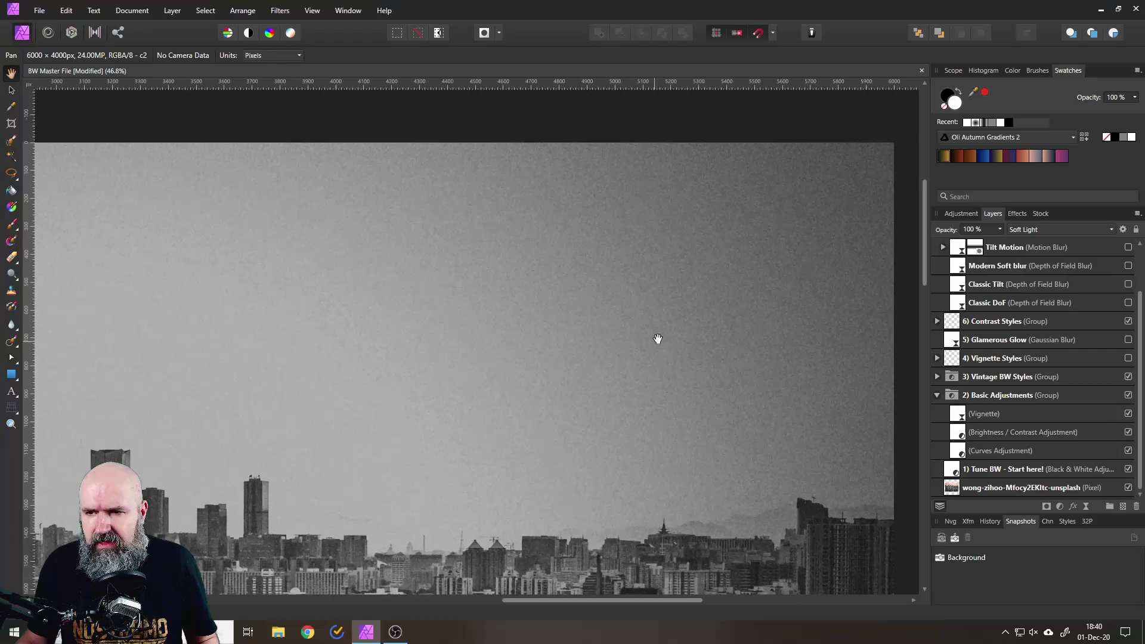
scroll(1068, 280, up, 1)
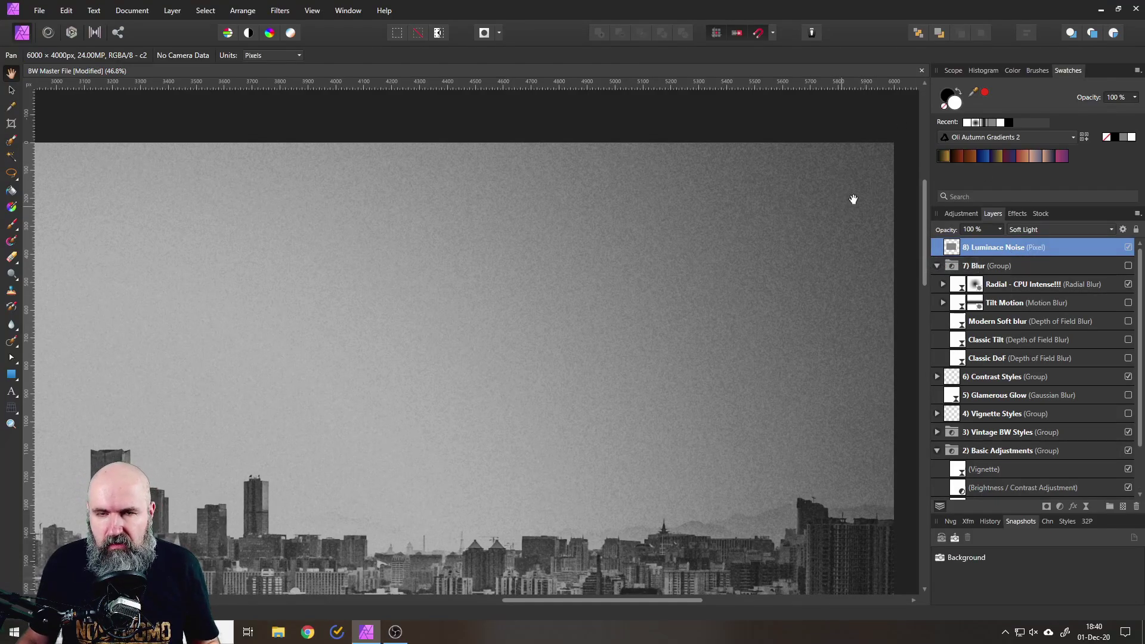
- Examine the luminance noise grain in the sky and in a close-up of the building facades
scroll(843, 208, up, 1)
scroll(429, 304, down, 3)
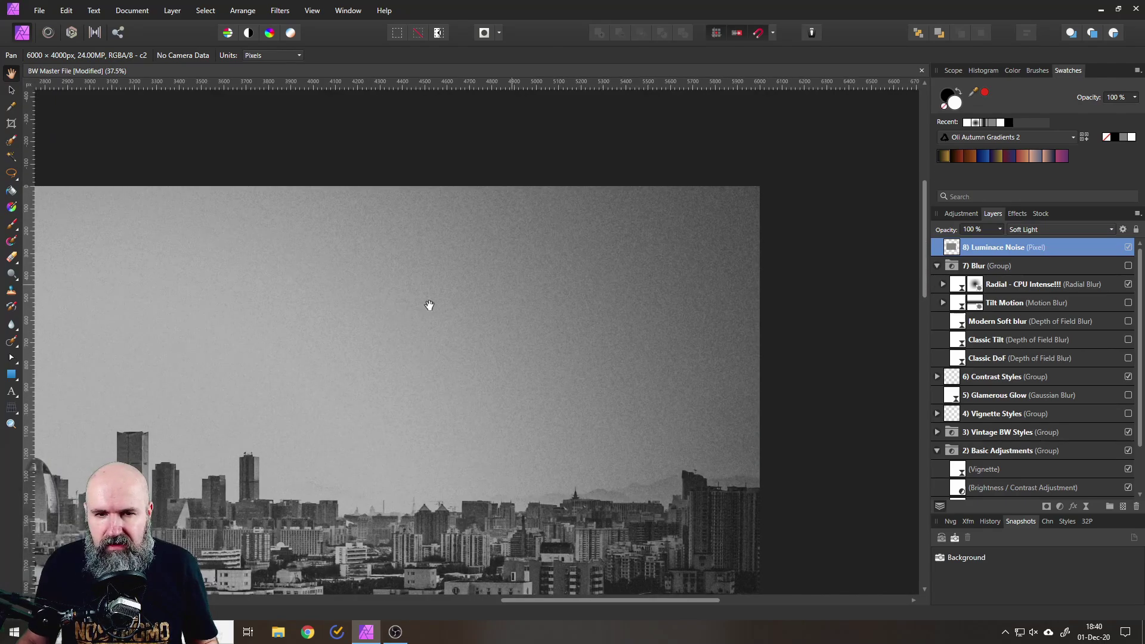
scroll(429, 305, up, 3)
scroll(490, 312, down, 4)
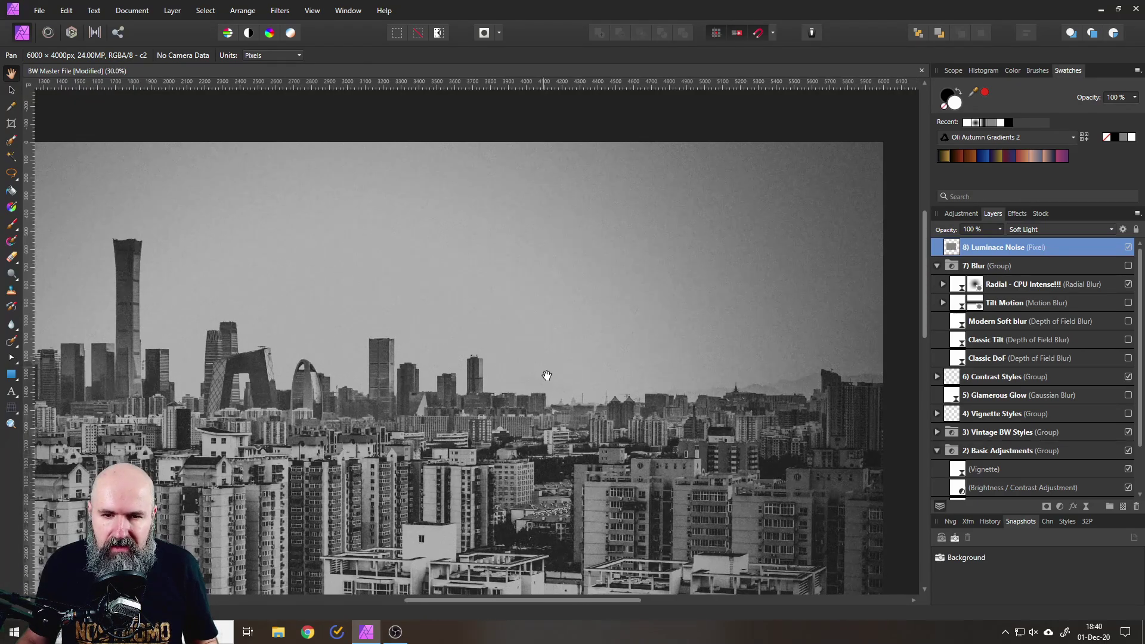
scroll(547, 374, up, 3)
scroll(614, 309, up, 3)
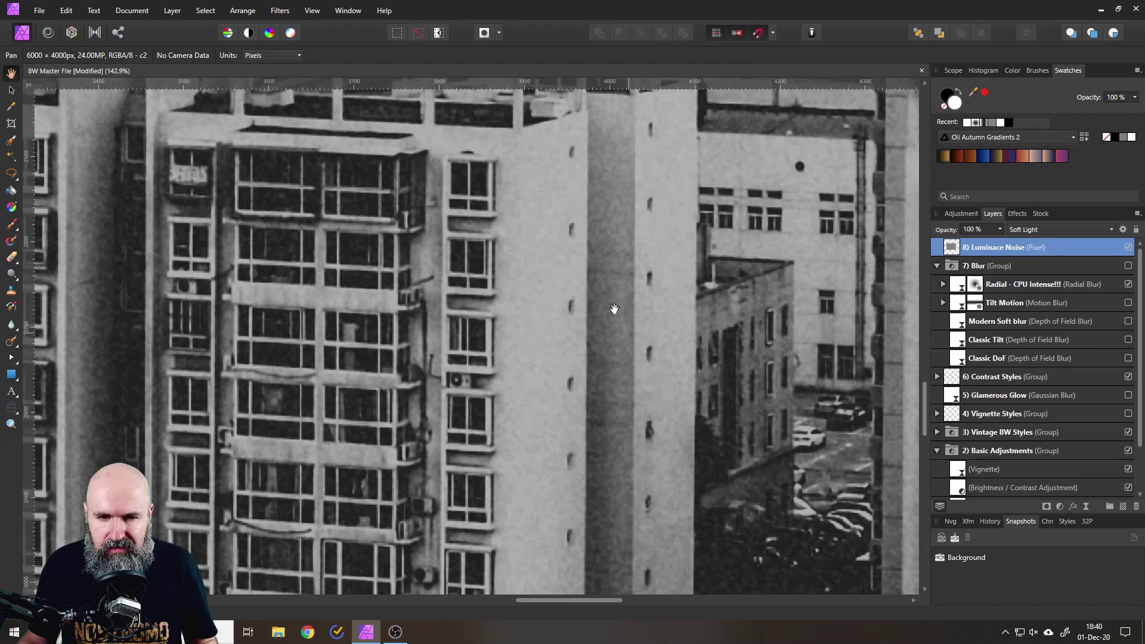
- Browse the Dirt, spot and Strip Dirt overlay folders for an image to place over the whole photo
scroll(614, 309, up, 1)
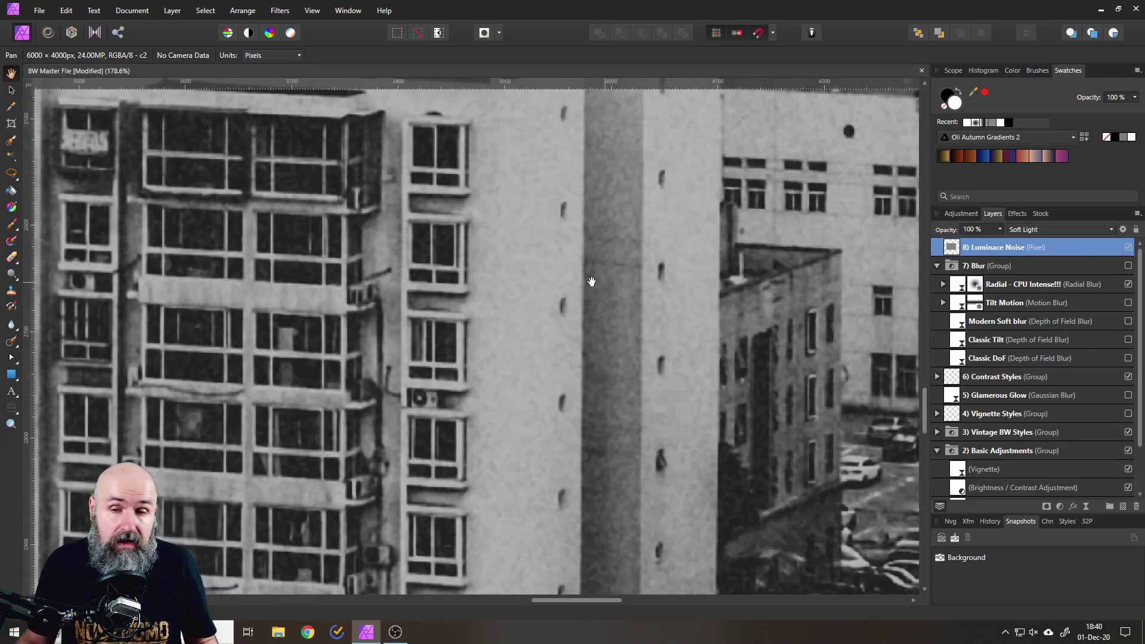
scroll(552, 281, down, 9)
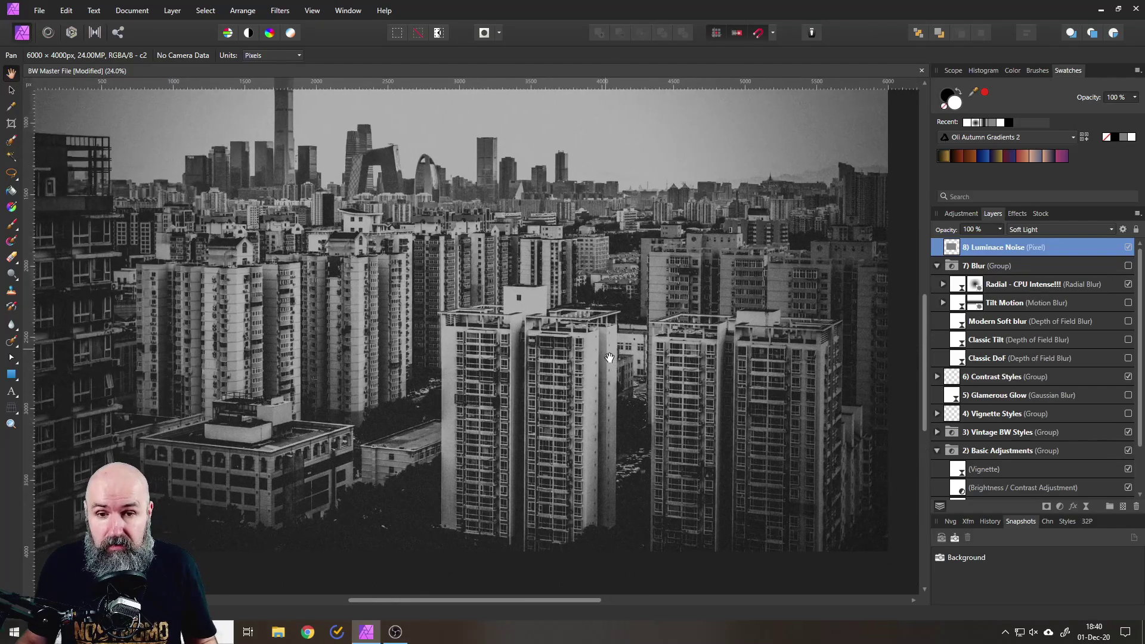
scroll(608, 357, down, 3)
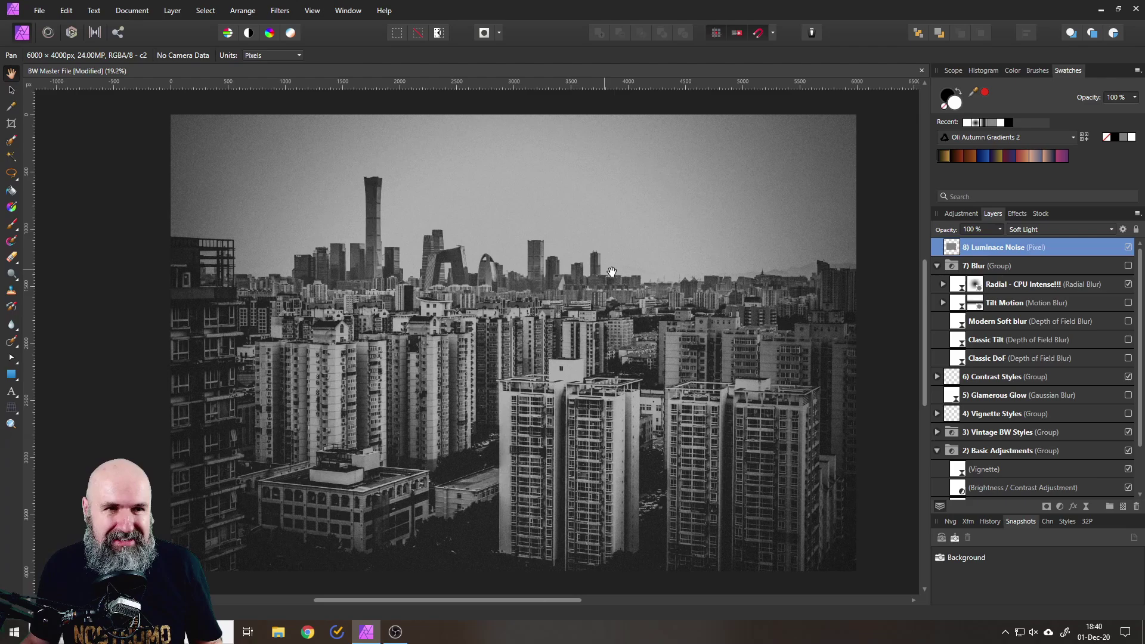
click(39, 11)
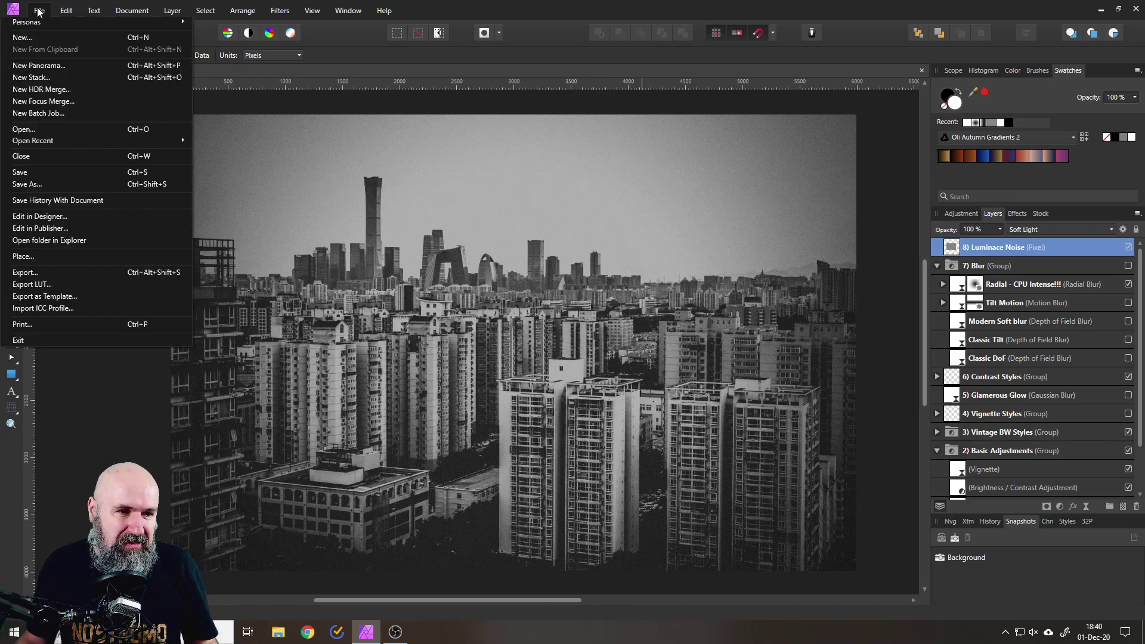
click(47, 256)
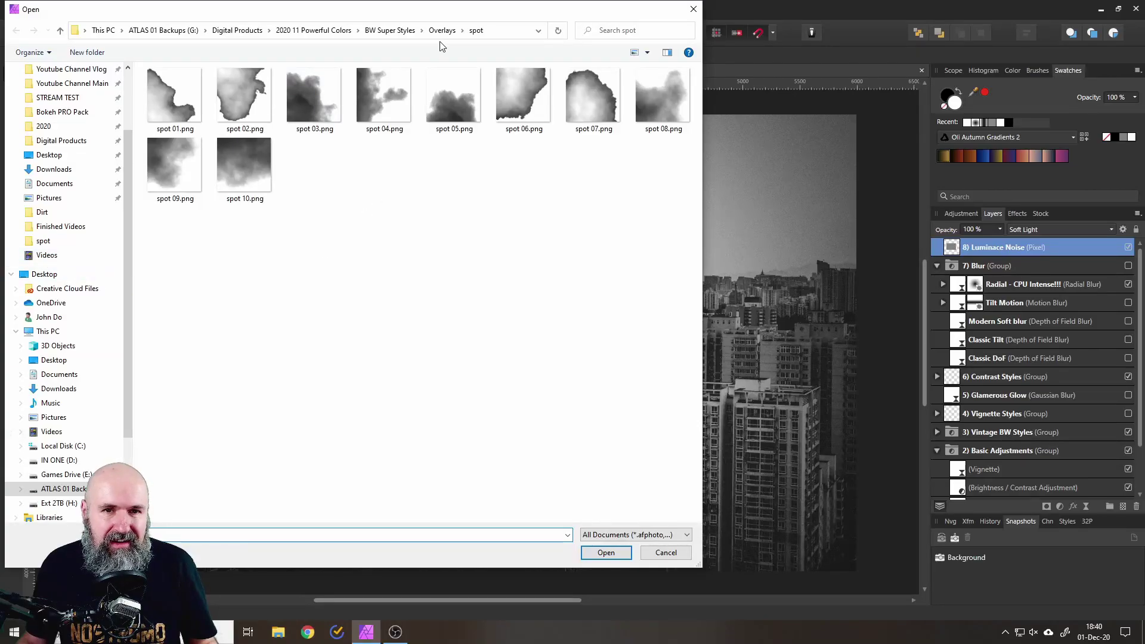
click(442, 30)
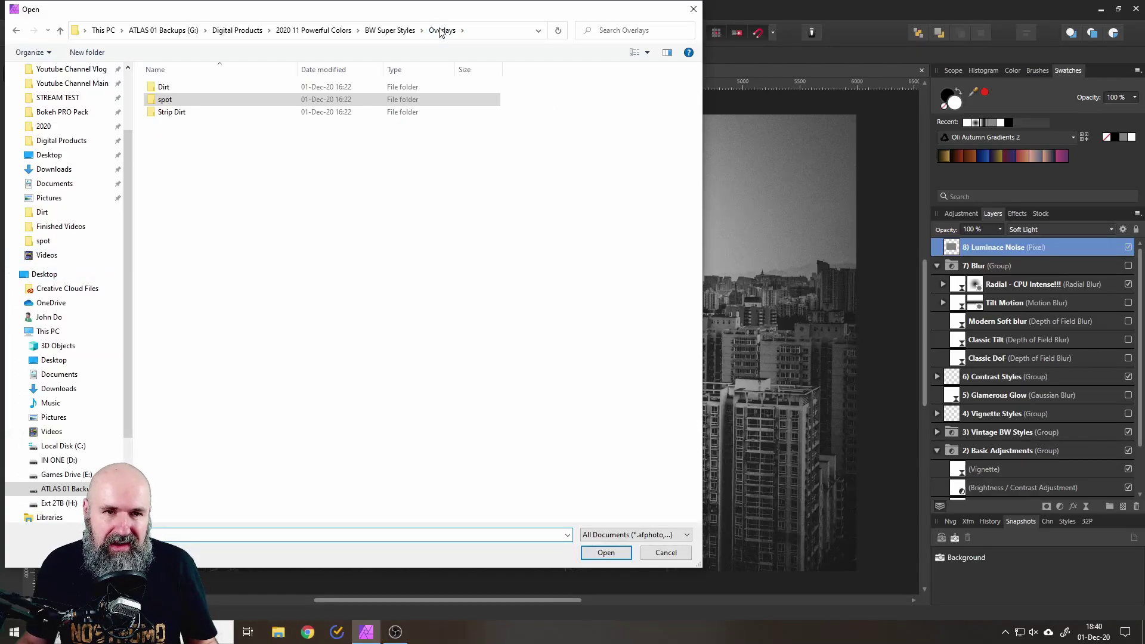
double_click(164, 87)
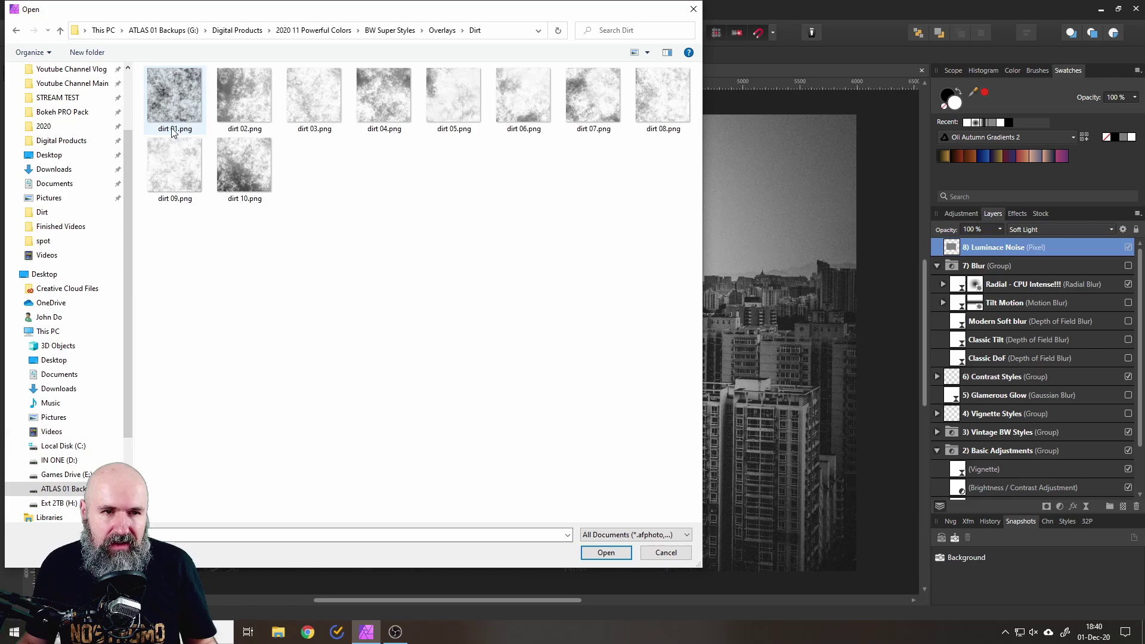
click(444, 30)
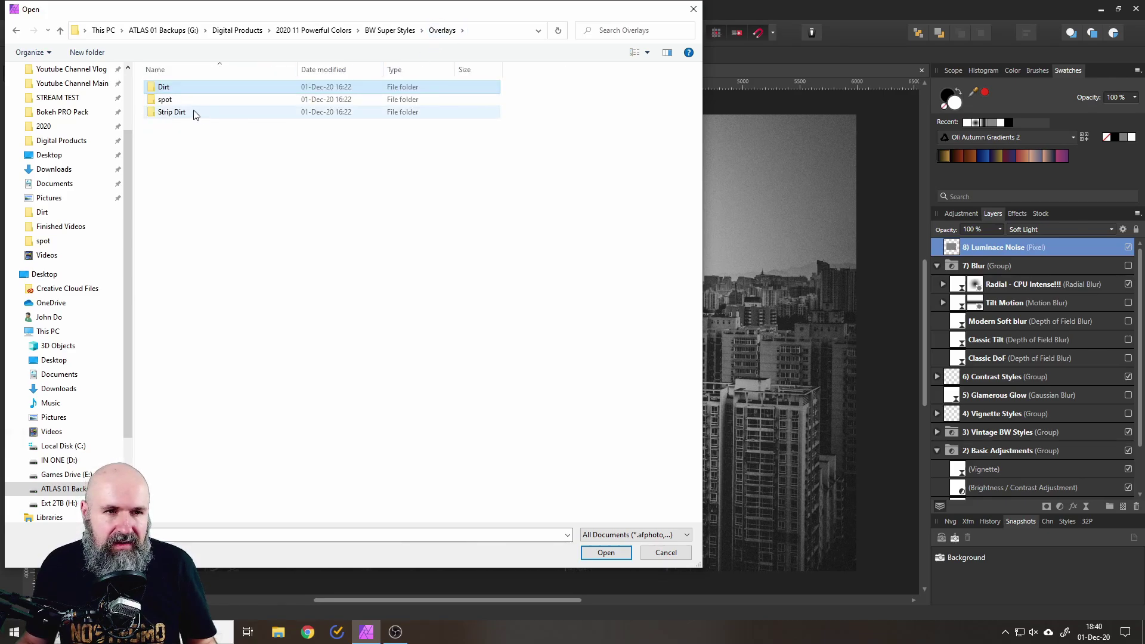
double_click(173, 100)
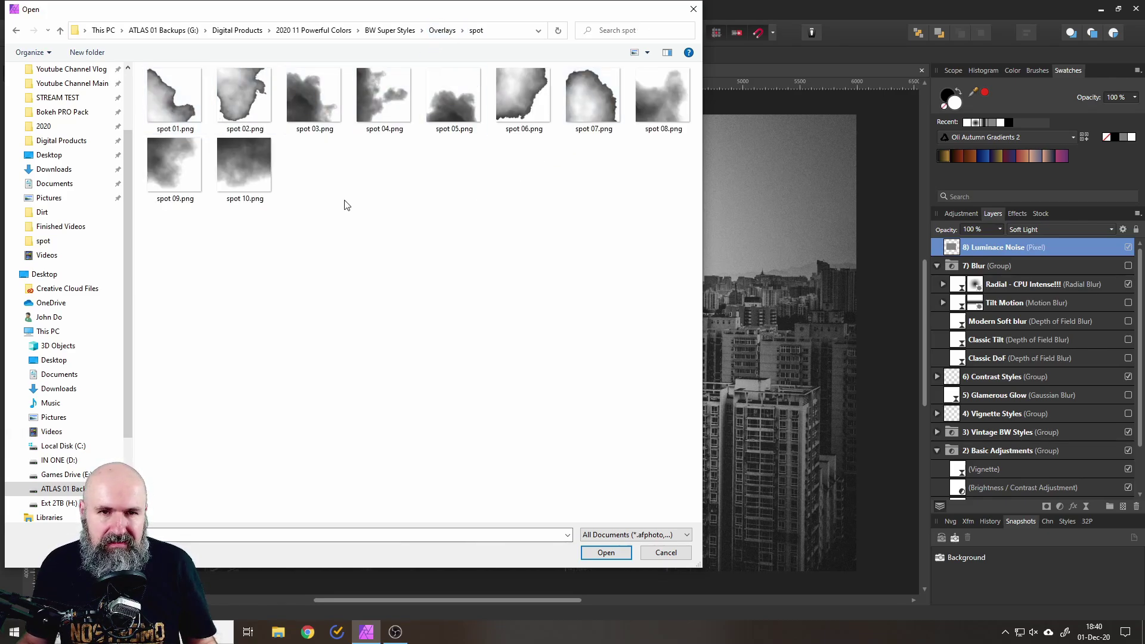
click(442, 30)
double_click(160, 112)
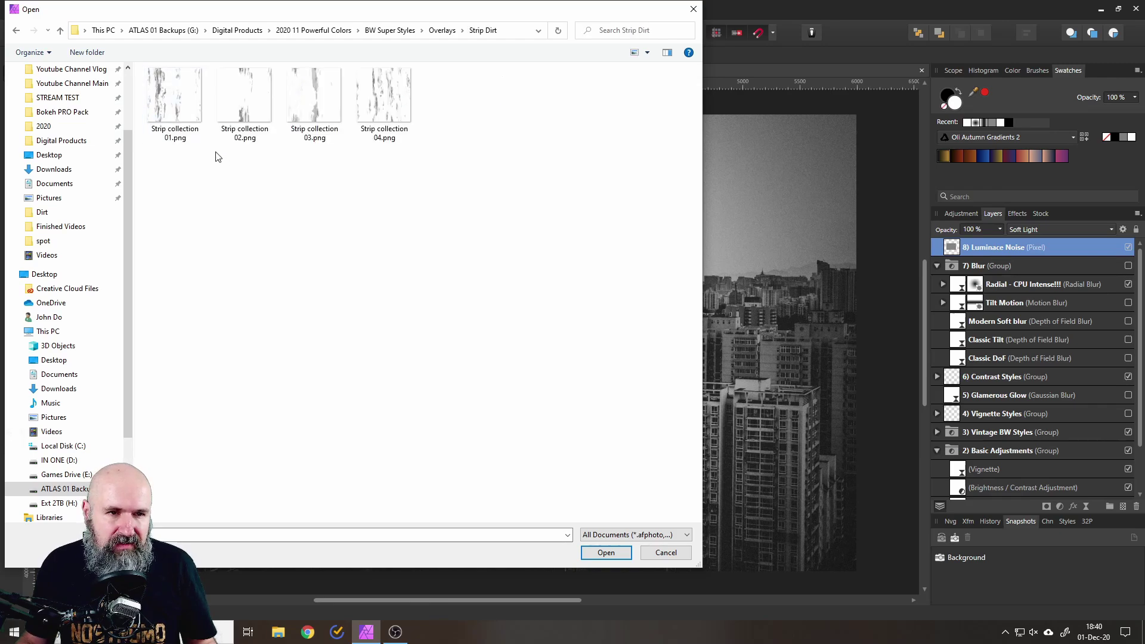
click(443, 31)
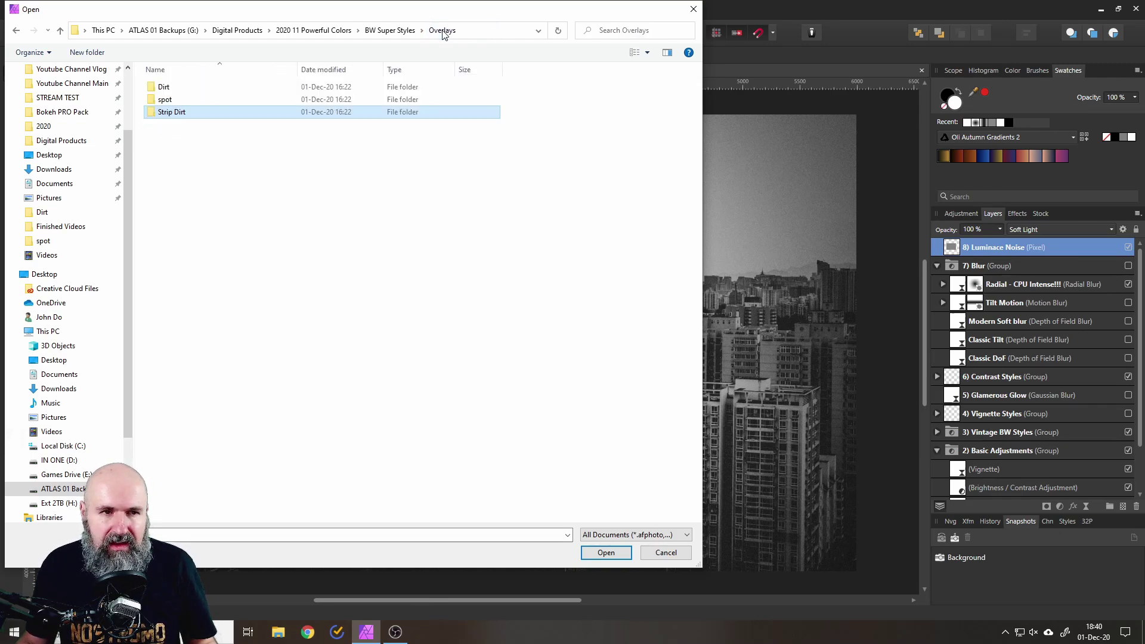
- Place dirt 05.png from the Dirt overlays folder on the photo and enlarge it to about 378% to cover the whole image
double_click(195, 88)
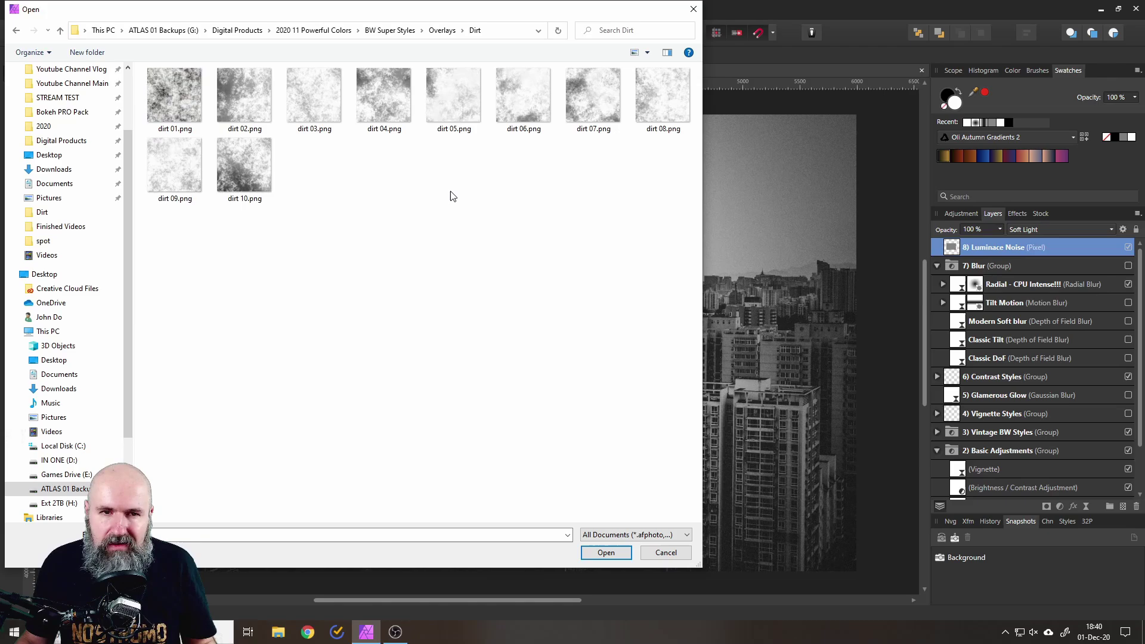
click(456, 105)
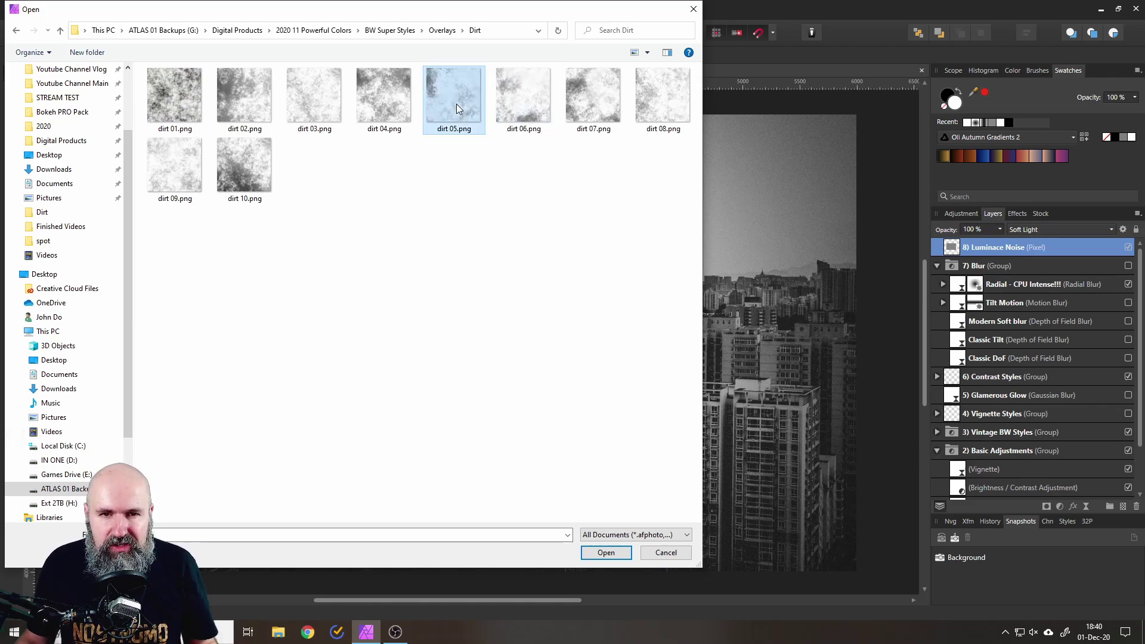
double_click(448, 102)
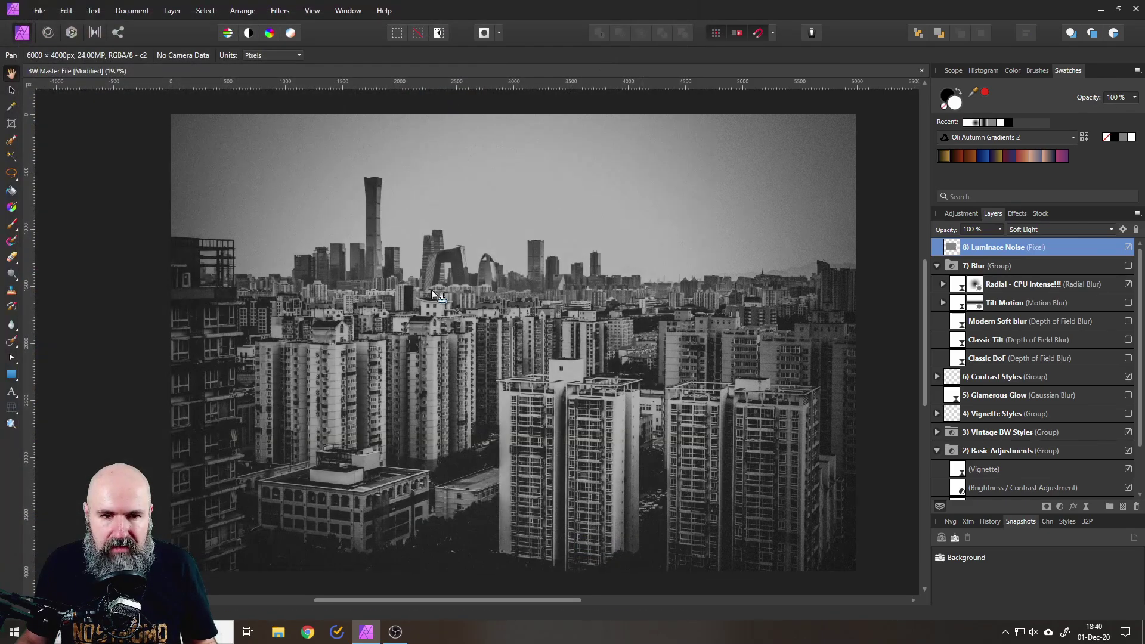
click(426, 283)
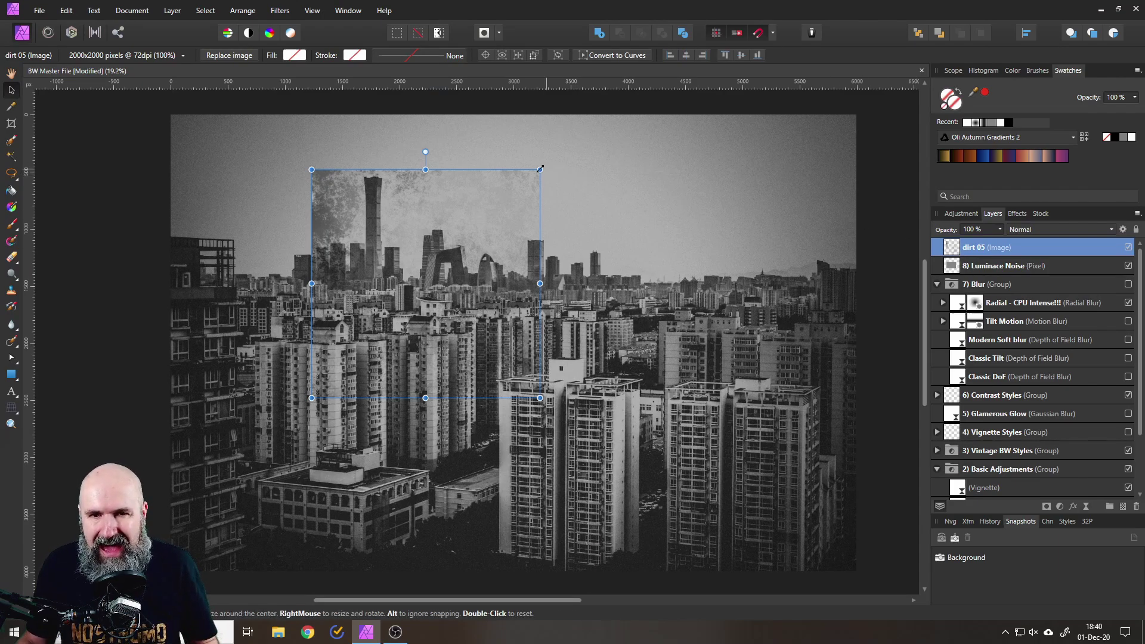
drag(582, 153, 906, 83)
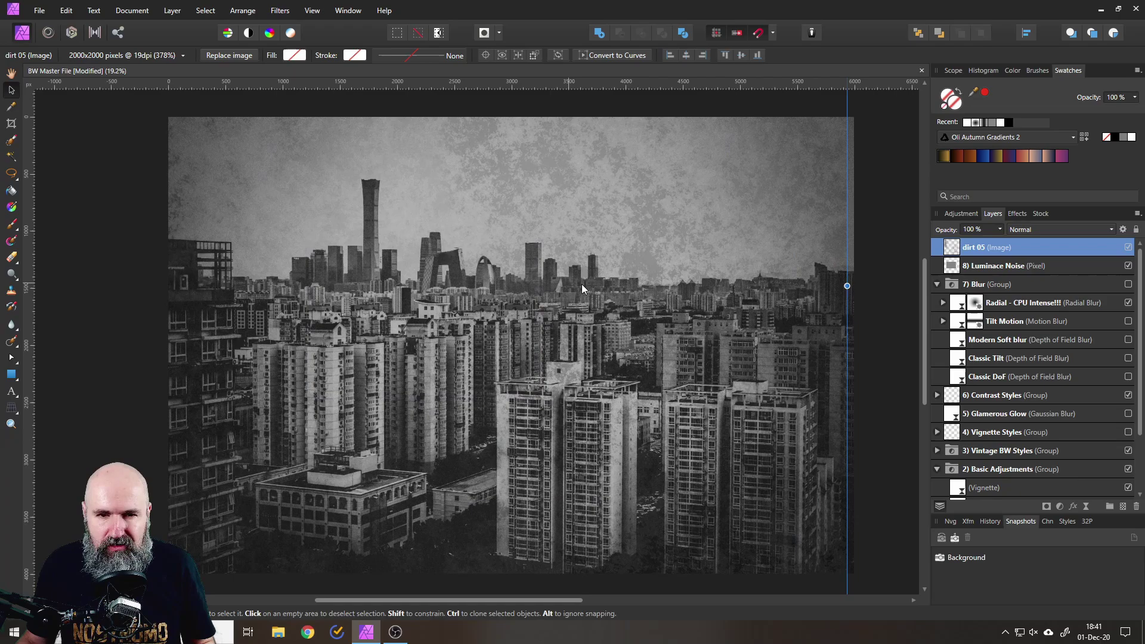
- Preview different blend modes on the dirt 05 overlay, and delete the overlay layer
click(1027, 230)
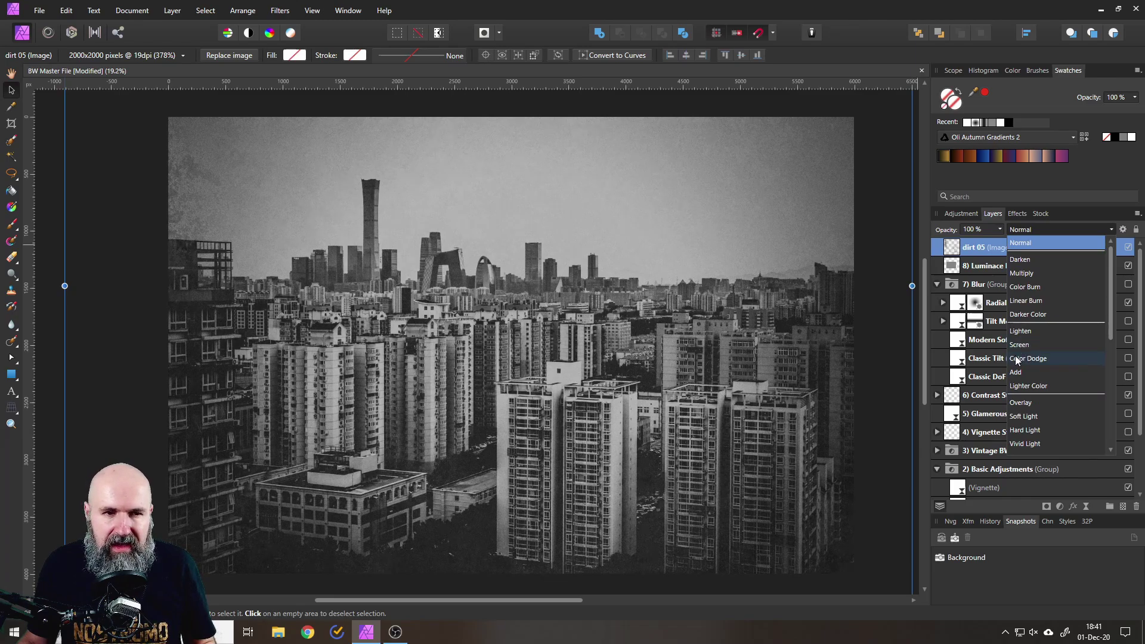
click(1020, 243)
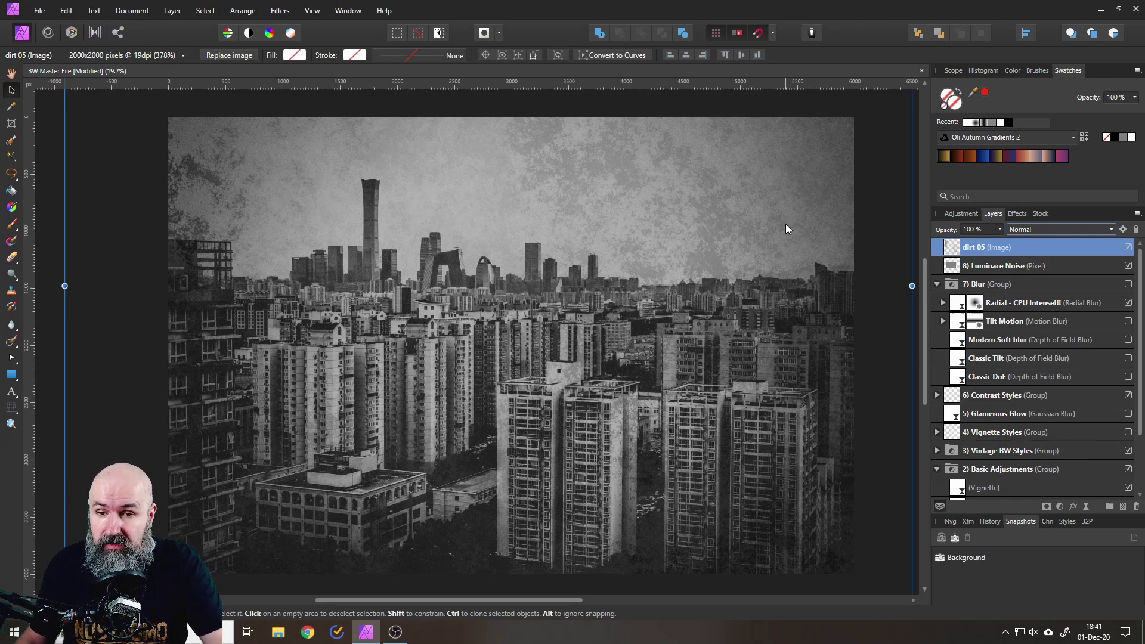
key(Delete)
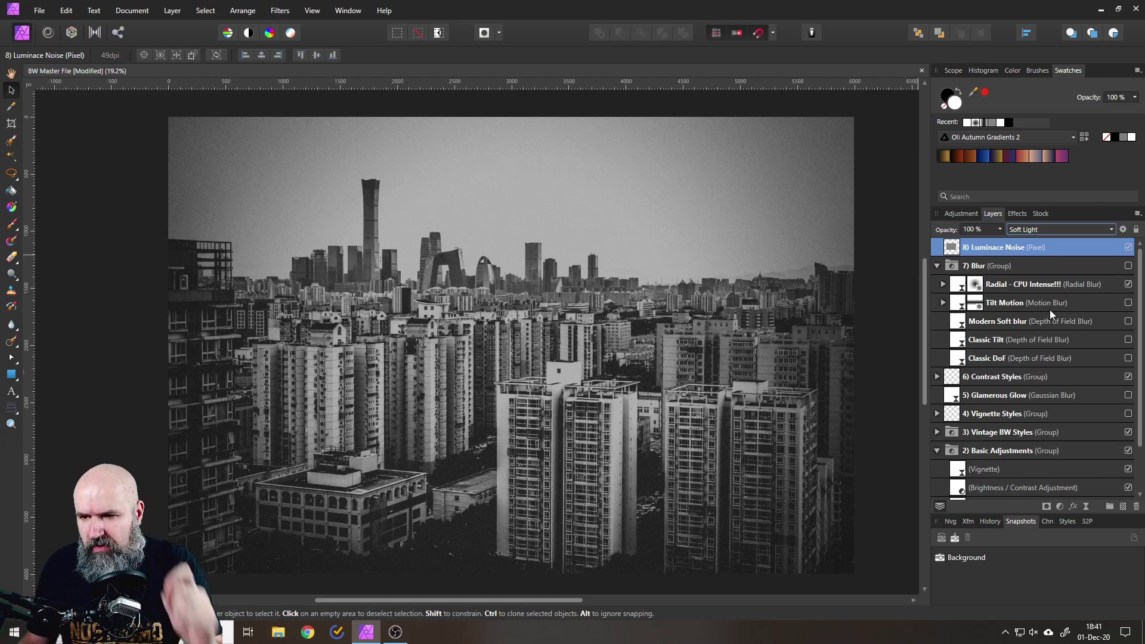
- Hide the "Radial - CPU Intense!!!" layer in the "7) Blur" group, and expand the "3) Vintage BW Styles" group
click(1126, 285)
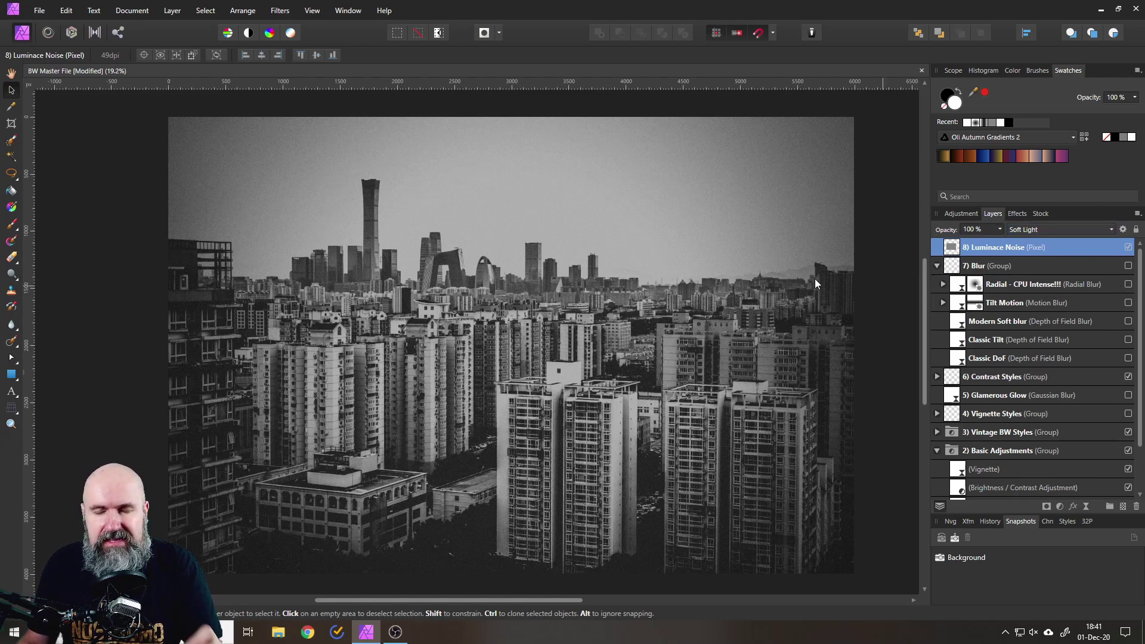
scroll(1001, 417, down, 3)
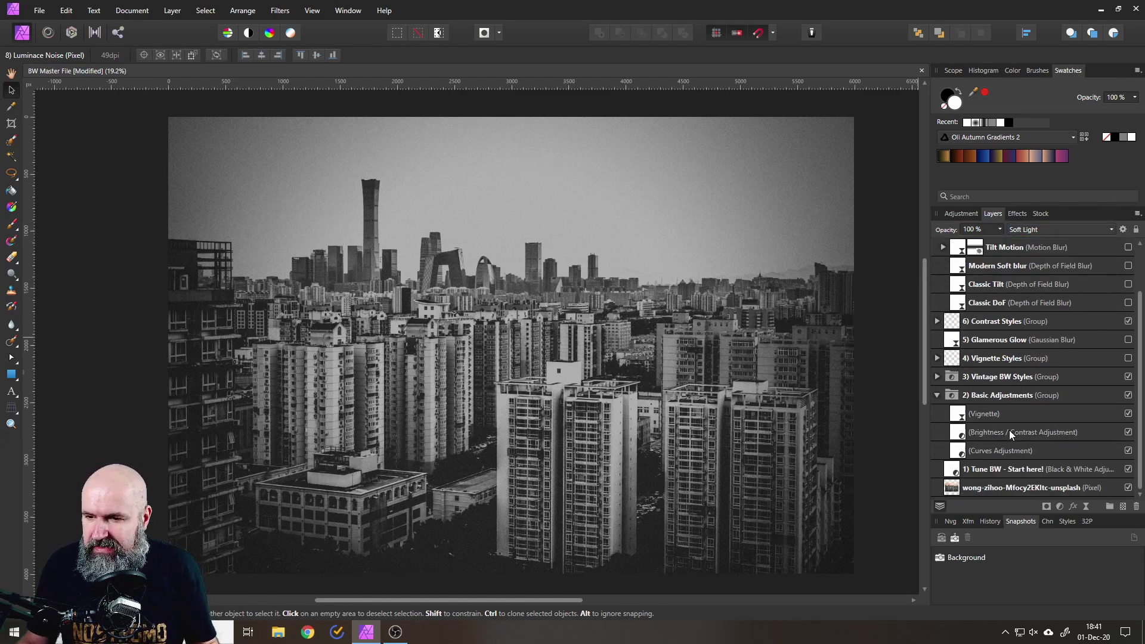
click(936, 377)
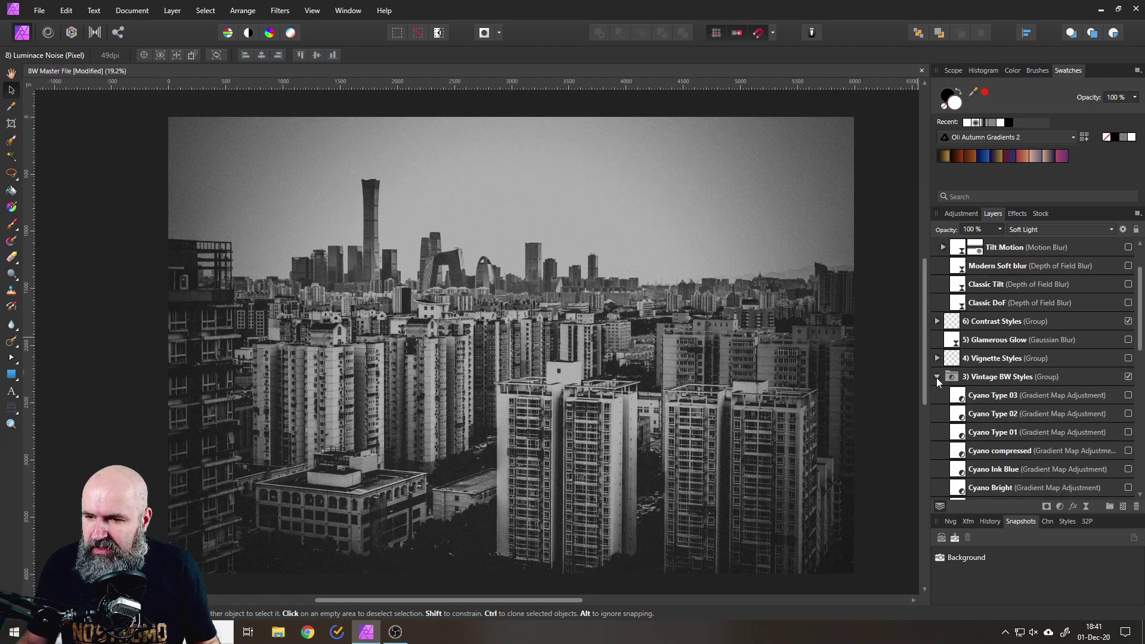
scroll(1017, 362, down, 8)
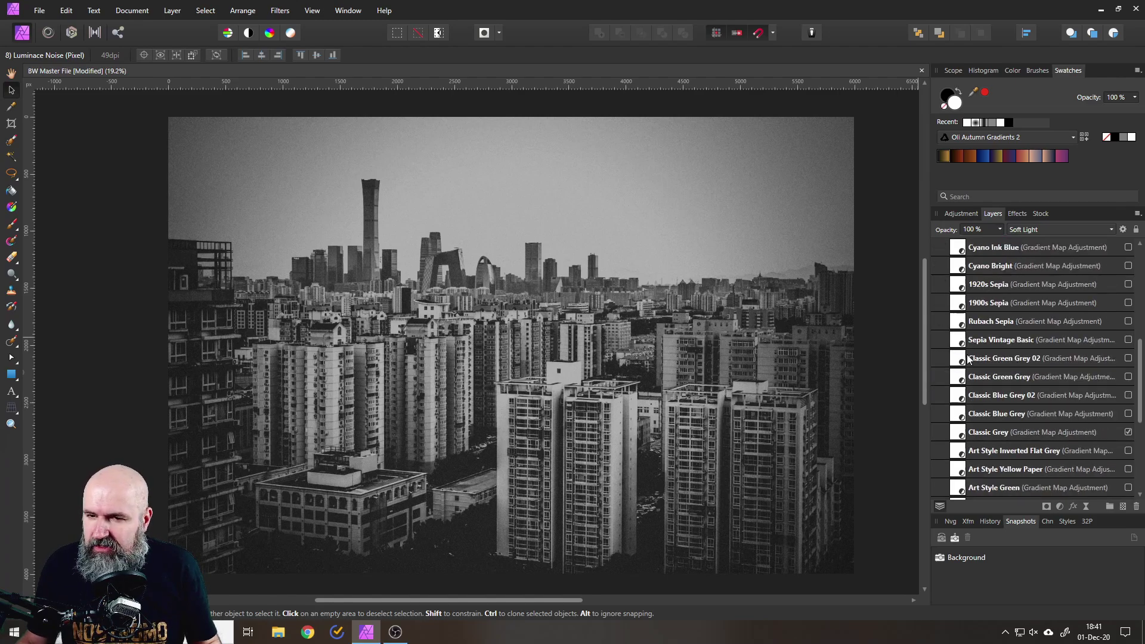
scroll(991, 357, down, 6)
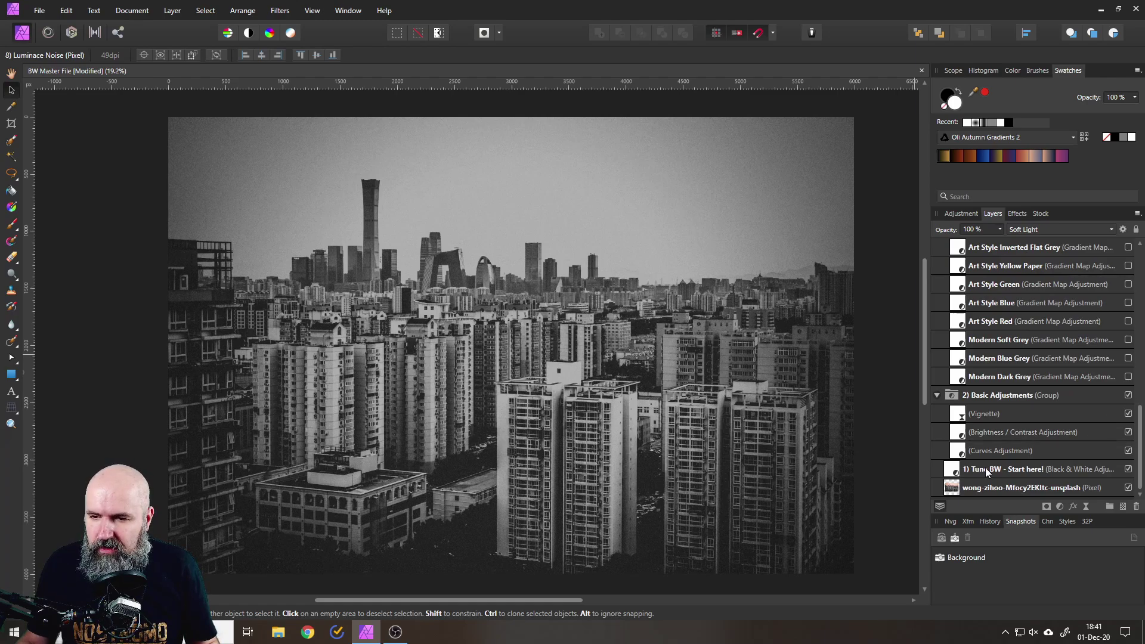
- Review the settings of the "1) Tune BW - Start here!" adjustment and the "Art Style Red" gradient map
double_click(952, 470)
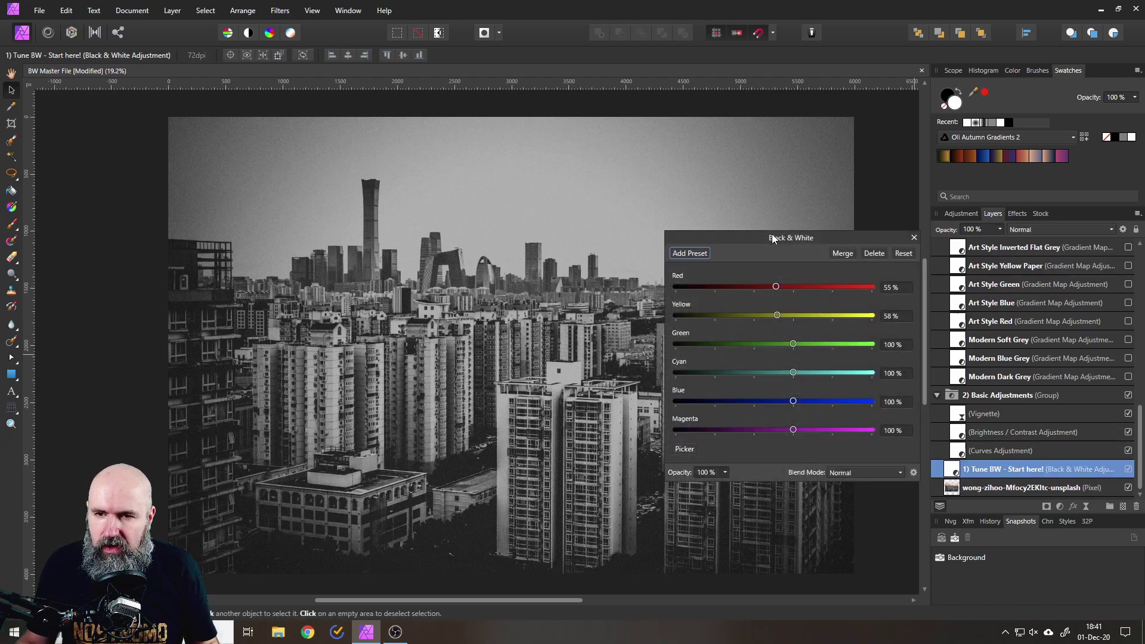
click(913, 237)
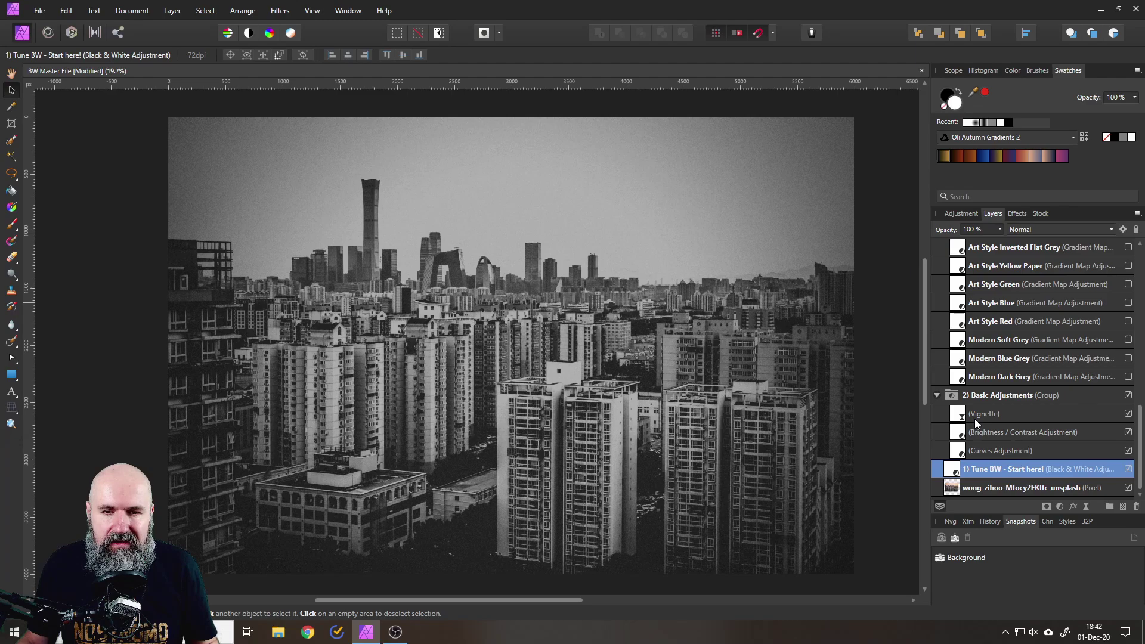
double_click(958, 323)
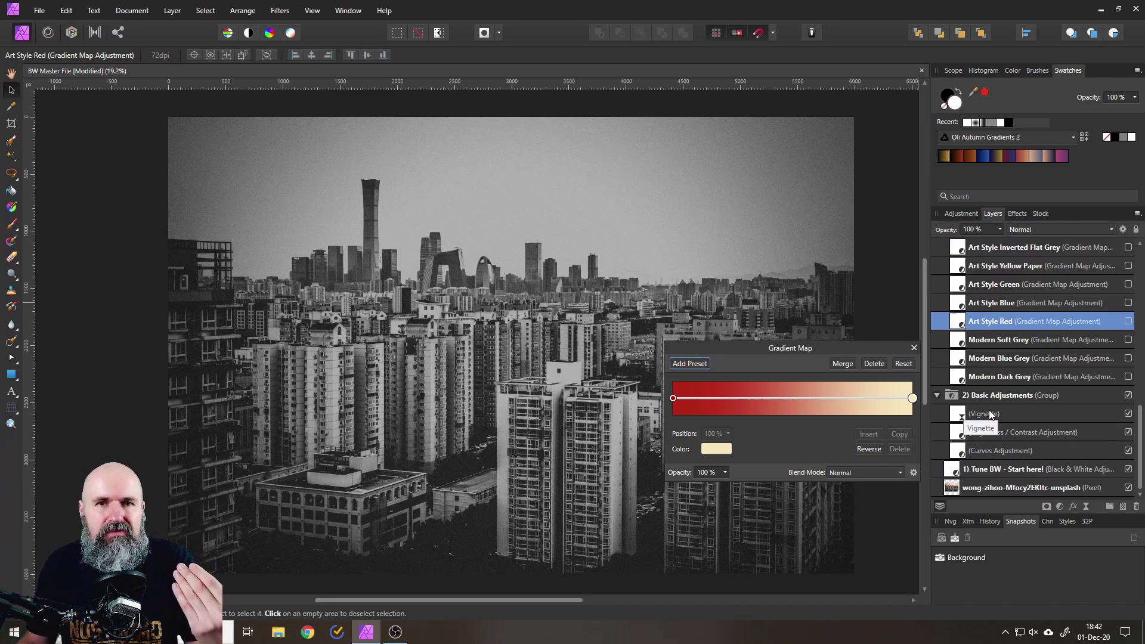
click(914, 348)
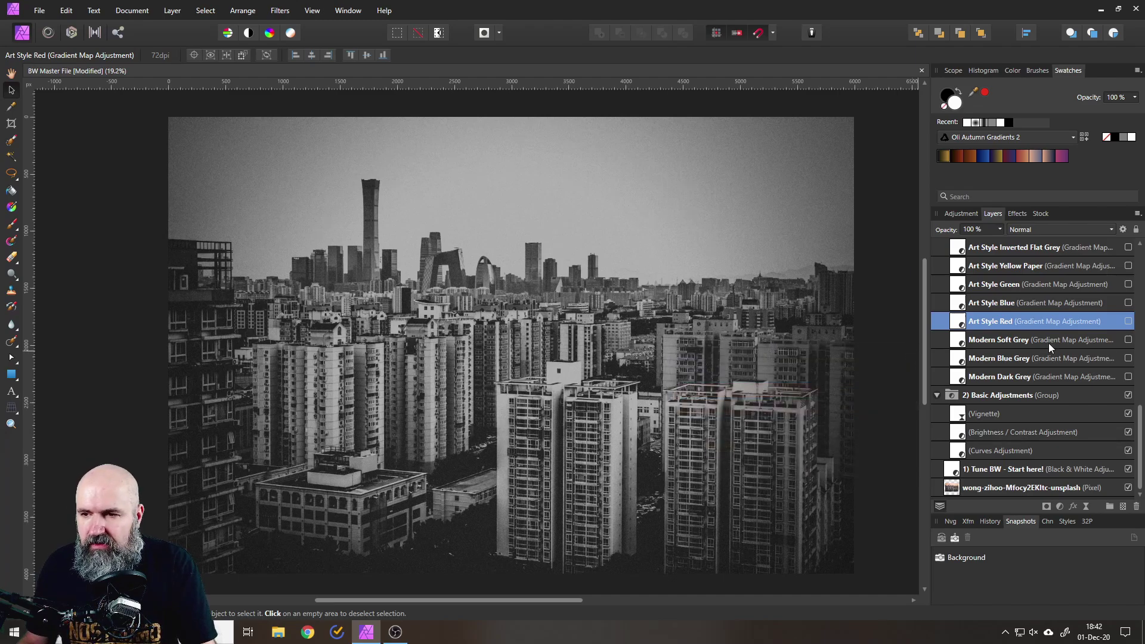
- Show the "Art Style Red" gradient map in "3) Vintage BW Styles" and hide "Classic Grey" above it
click(1129, 321)
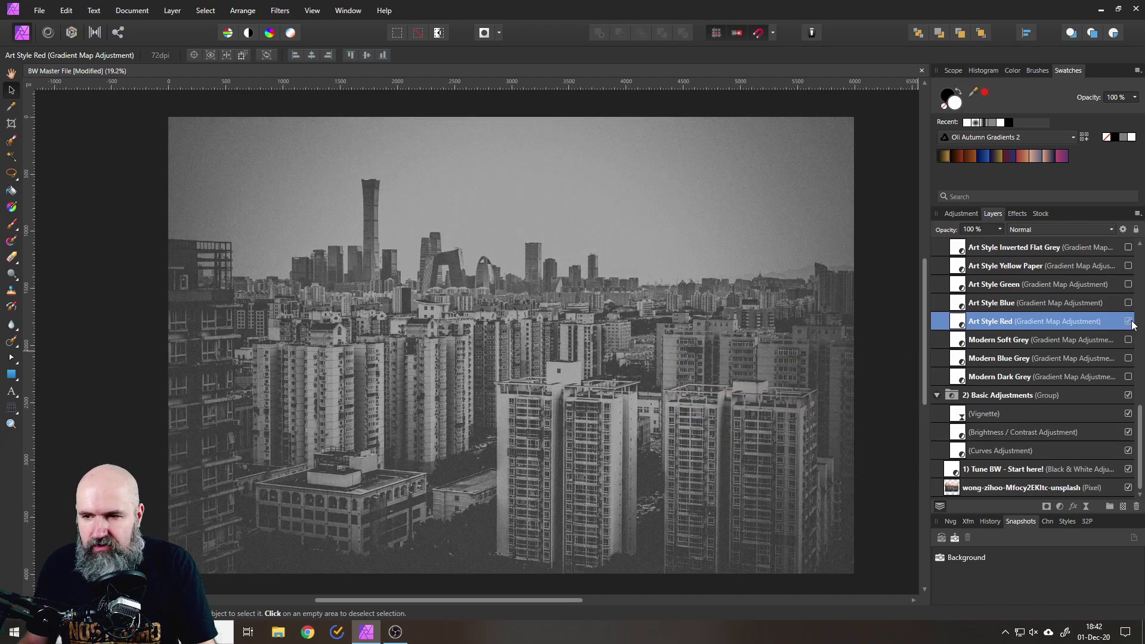
scroll(1102, 341, up, 5)
scroll(1102, 341, down, 3)
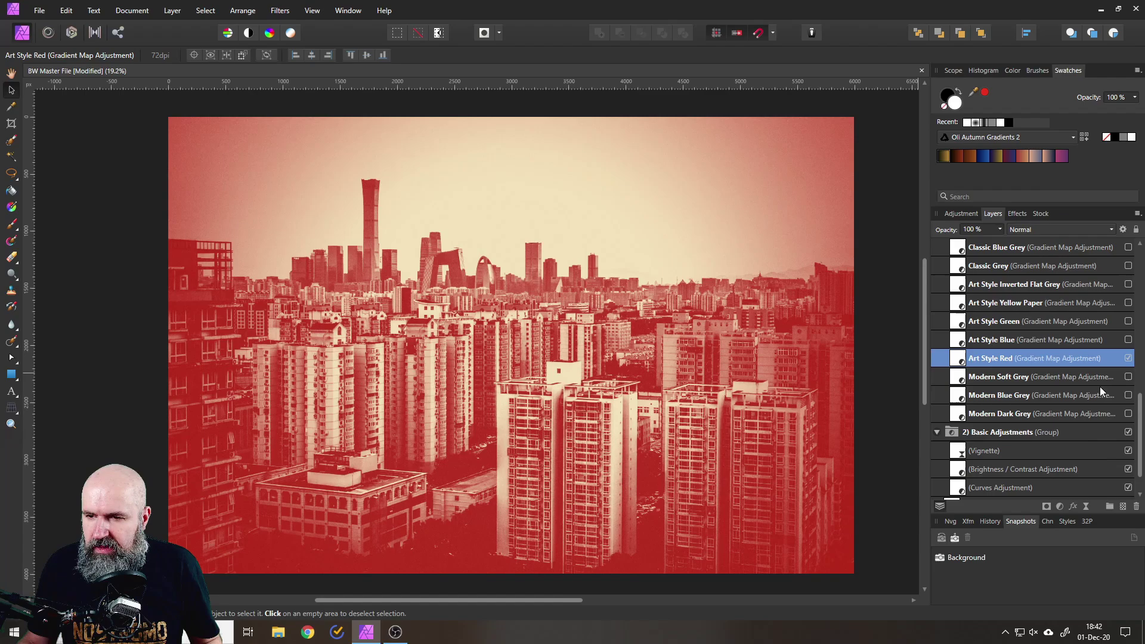
- Compare the red-toned sky with the Vignette layer in "2) Basic Adjustments" hidden and shown, leaving the layer visible
scroll(1062, 424, down, 1)
click(1128, 413)
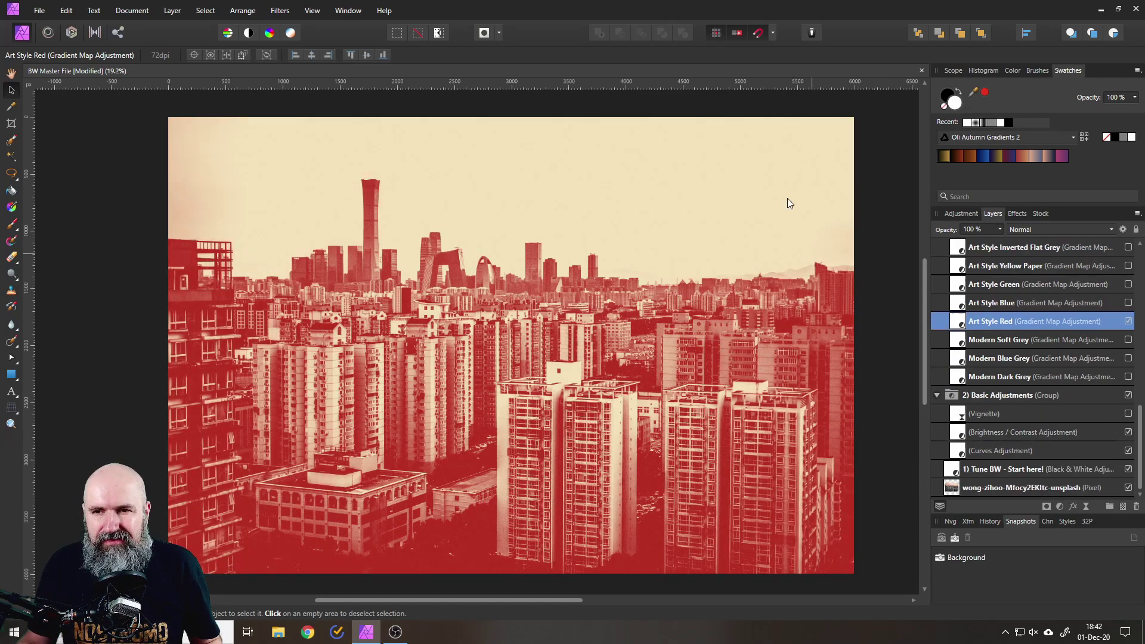
scroll(835, 236, up, 2)
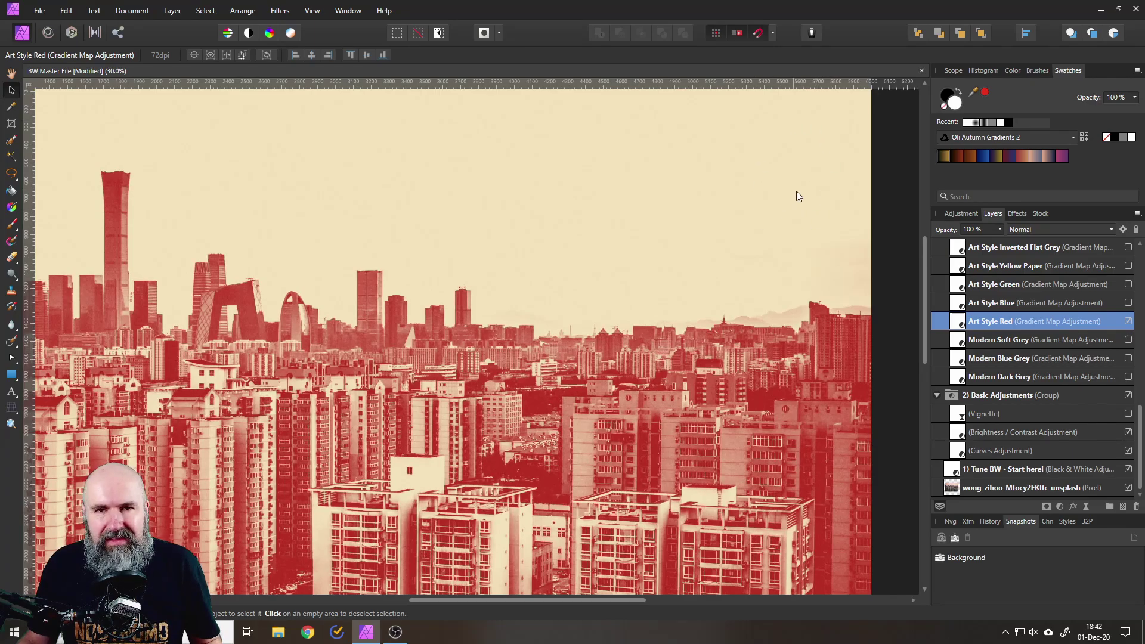
drag(798, 196, 715, 254)
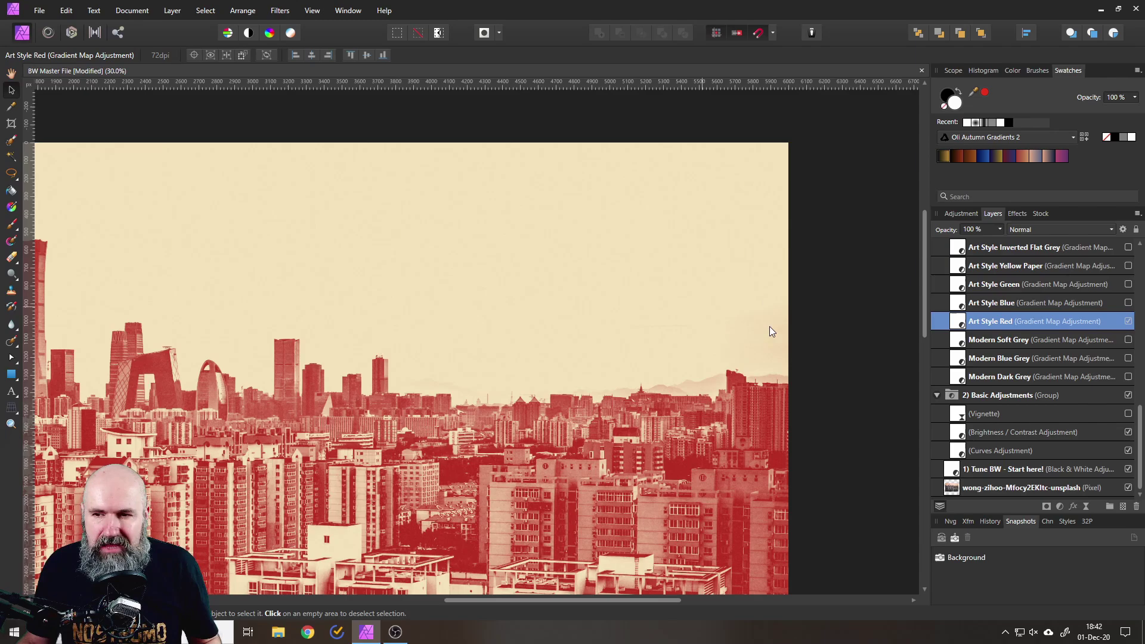
click(1128, 414)
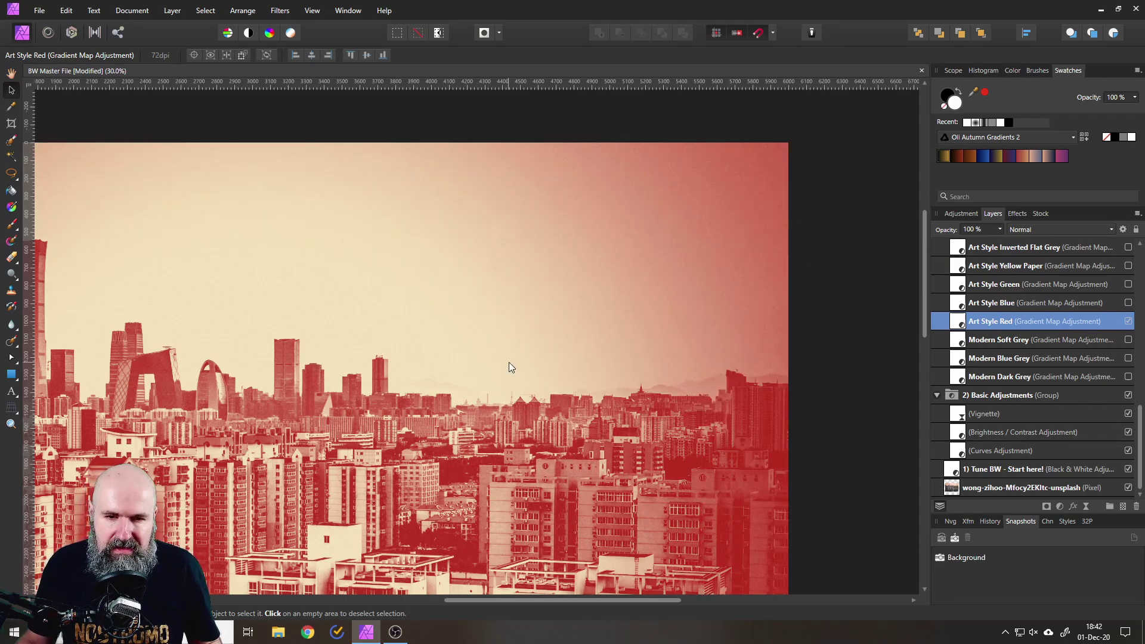
scroll(509, 363, down, 2)
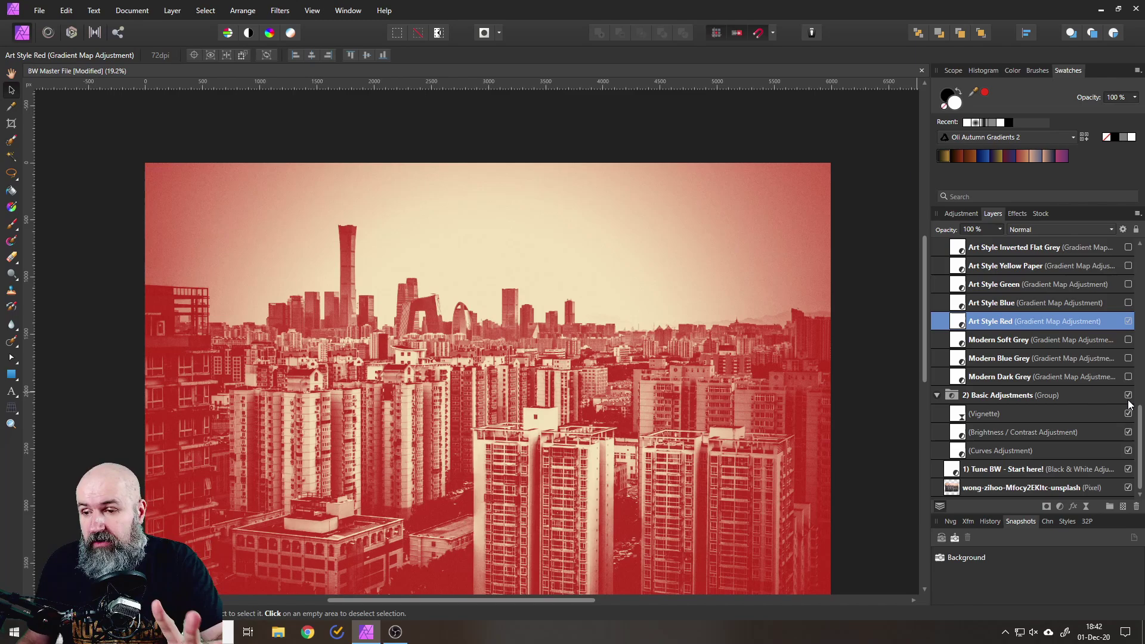
- Review the gradient settings of the "Art Style Red" gradient map, and hide that adjustment
double_click(964, 329)
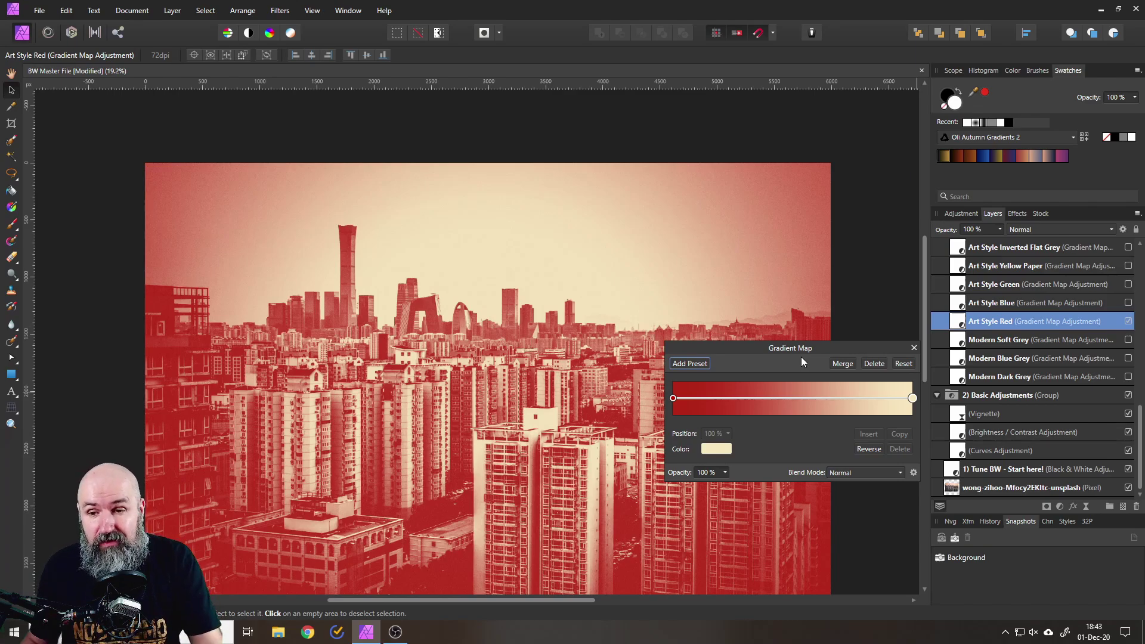
click(913, 349)
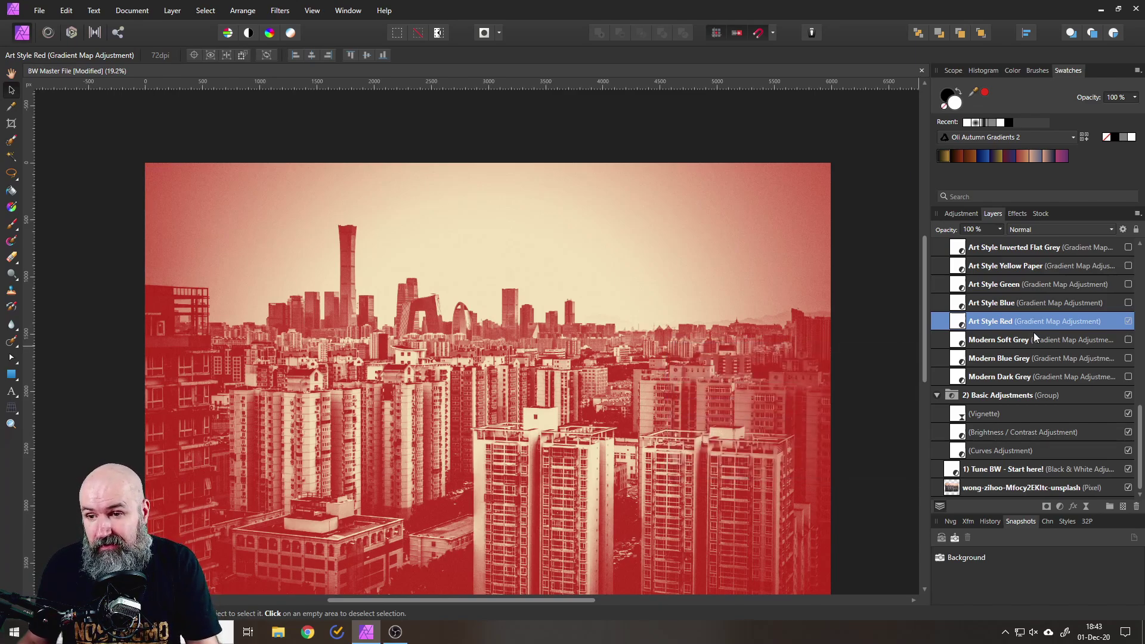
scroll(1034, 345, up, 3)
click(1128, 432)
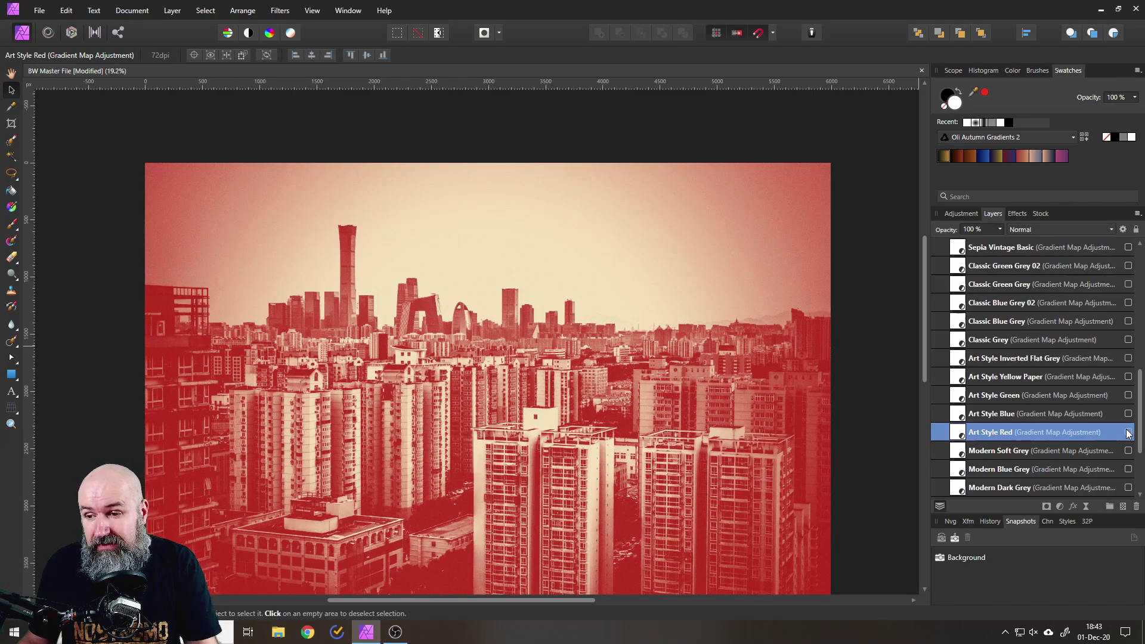
- Preview the "1900s Sepia" gradient map on the city photo, and hide it again
scroll(1000, 374, up, 3)
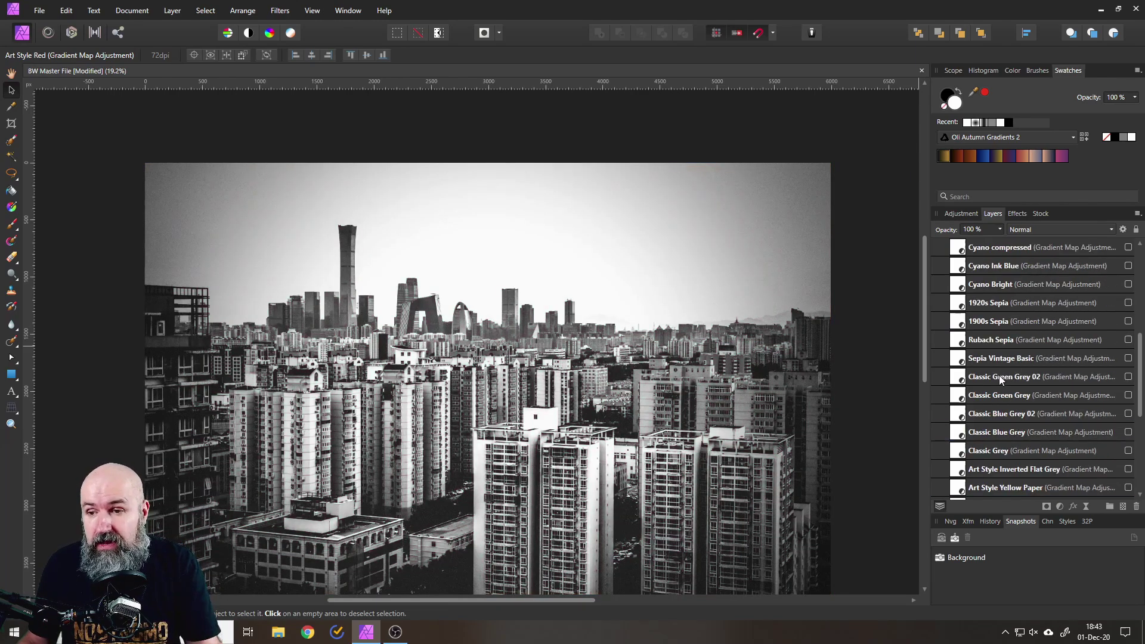
click(971, 325)
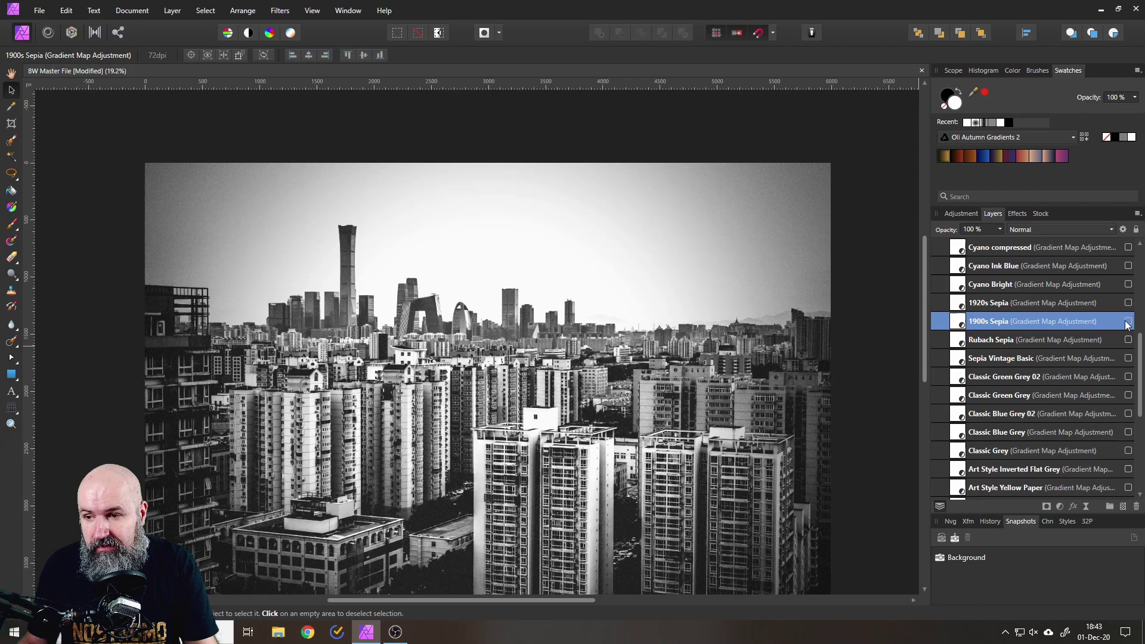
click(1127, 322)
click(1128, 321)
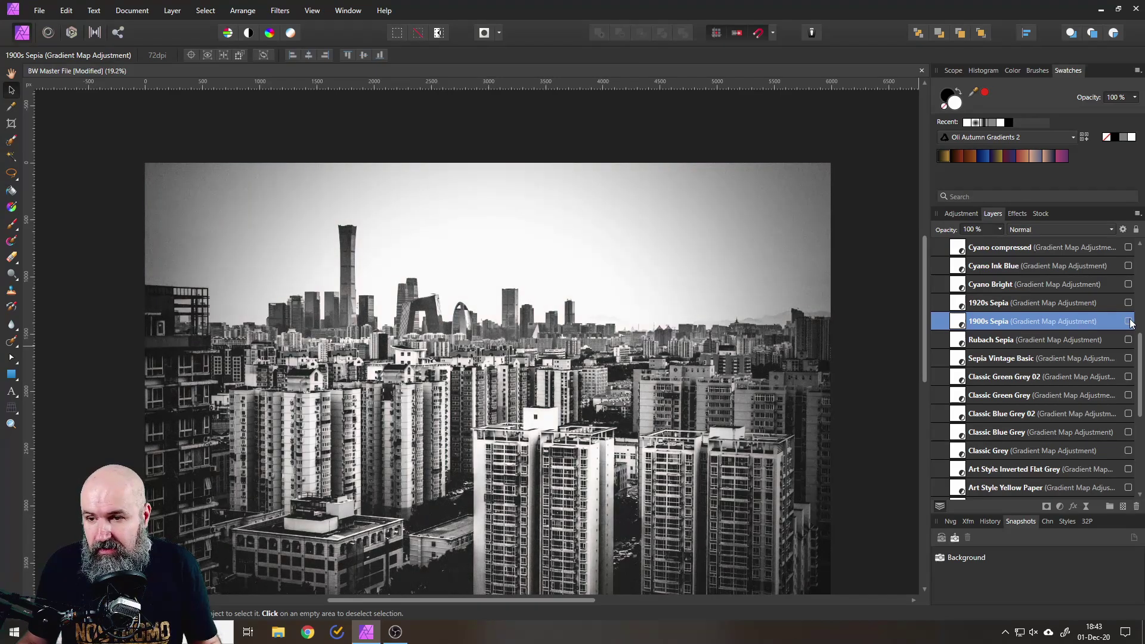
- Show the "Sepia Vintage Basic" gradient map and inspect its effect on the skyline up close
click(1128, 357)
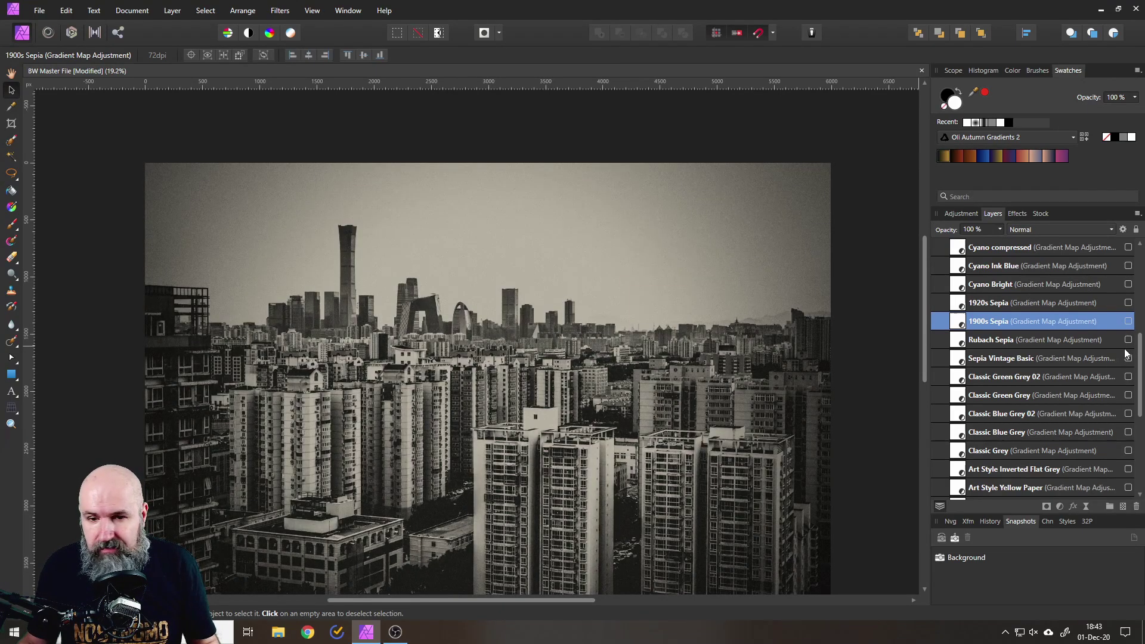
scroll(531, 320, up, 3)
scroll(535, 312, down, 3)
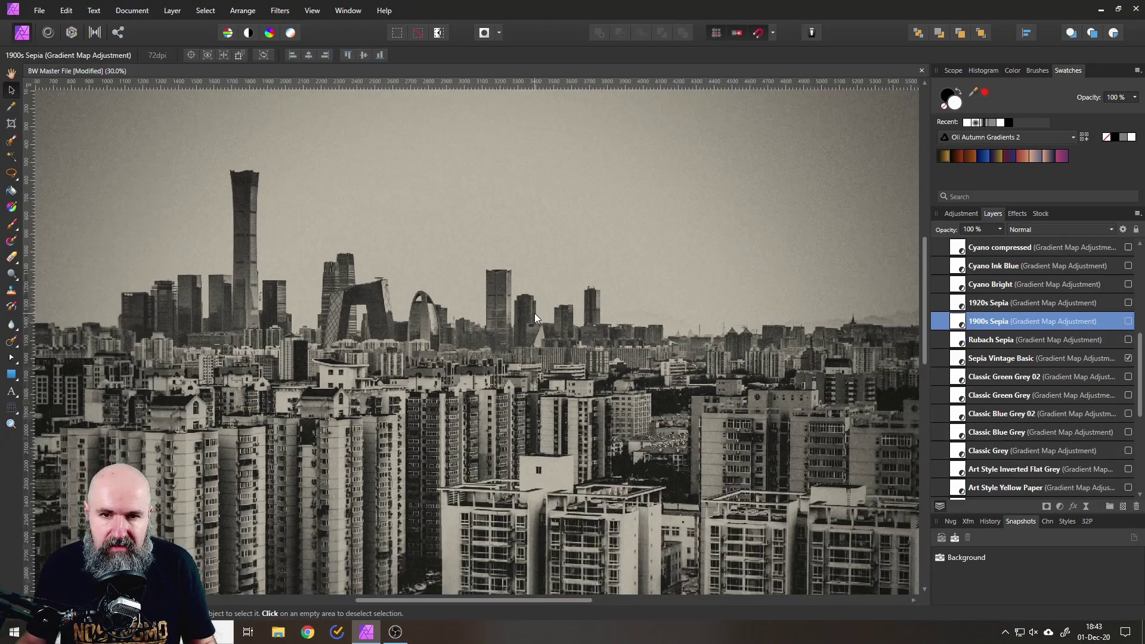
scroll(540, 310, up, 3)
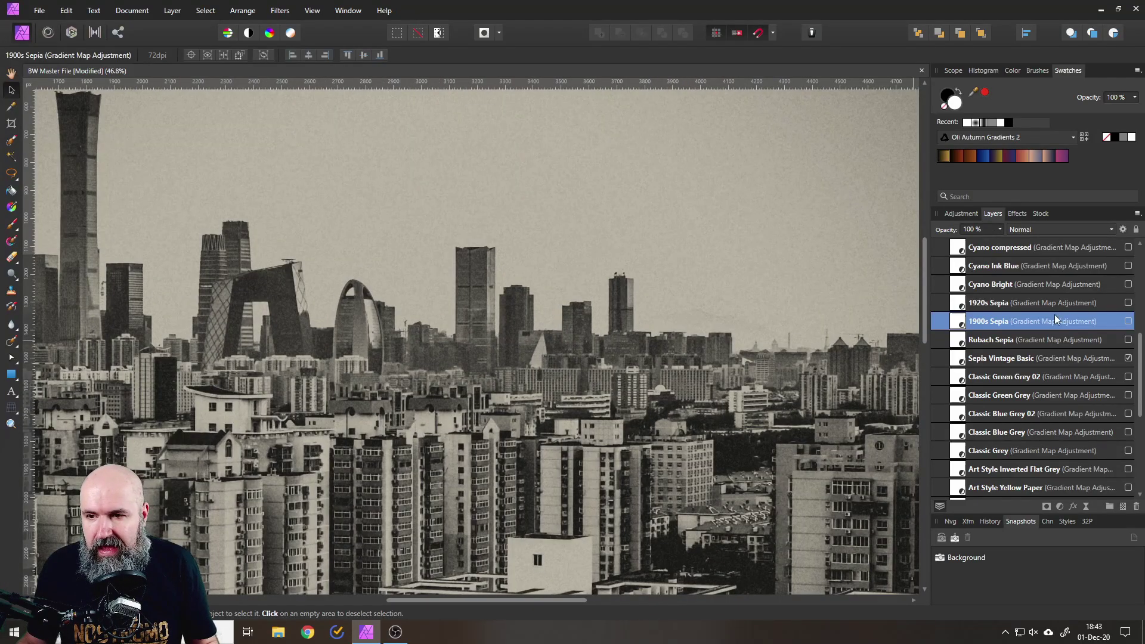
- Review the gradient settings of "1900s Sepia" and "Sepia Vintage Basic", comparing the photo with the latter hidden and shown
double_click(958, 325)
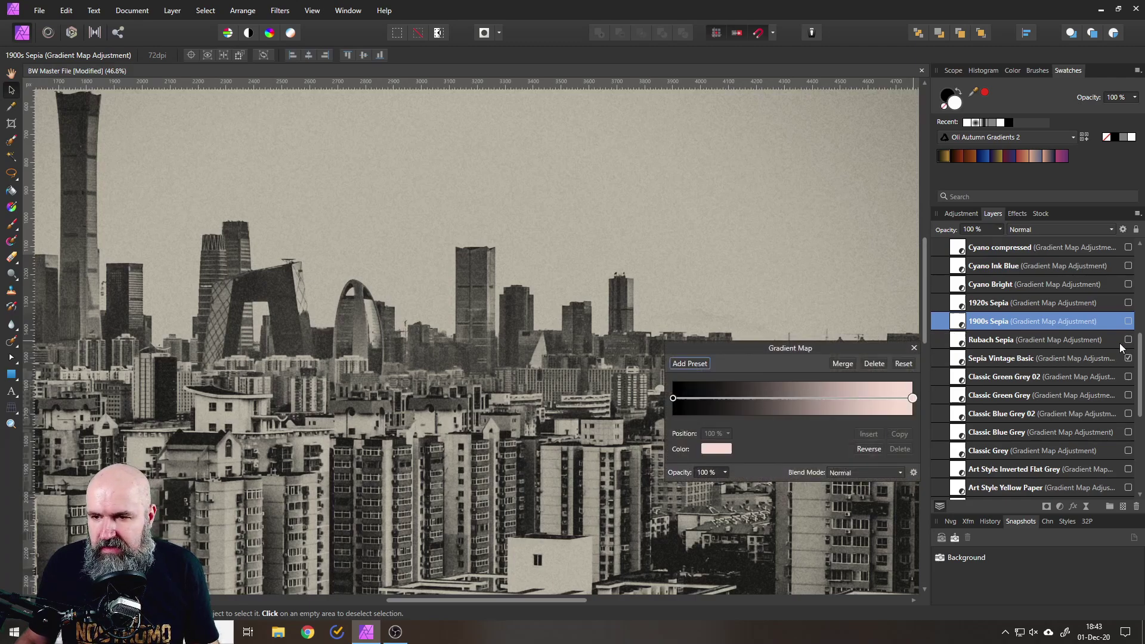
click(913, 348)
double_click(957, 358)
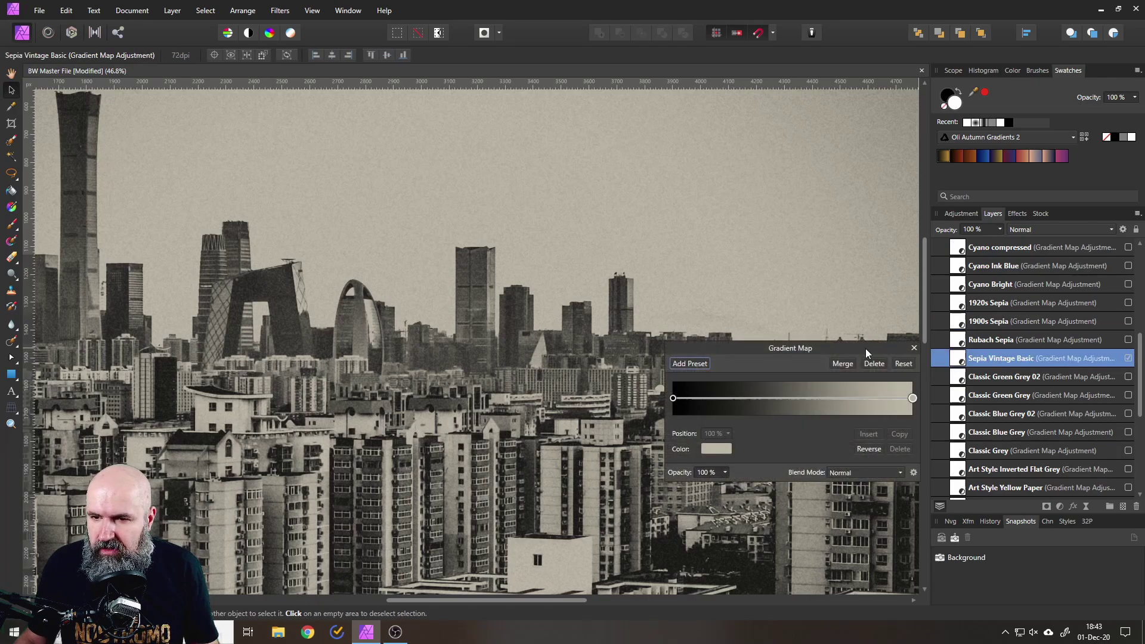
drag(864, 349, 842, 386)
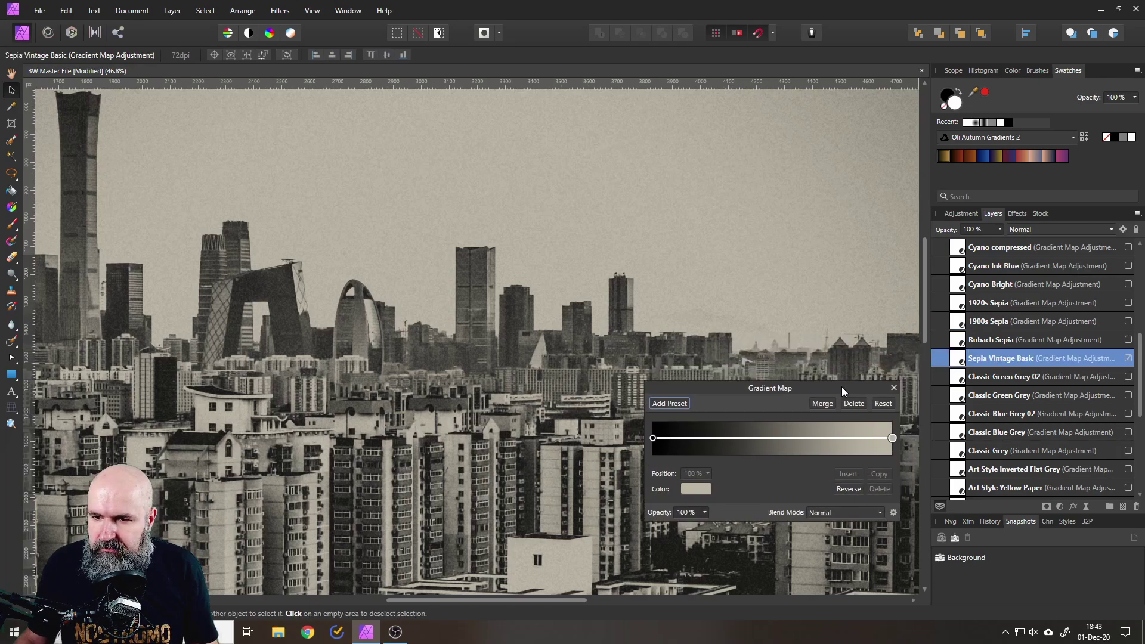
click(1128, 360)
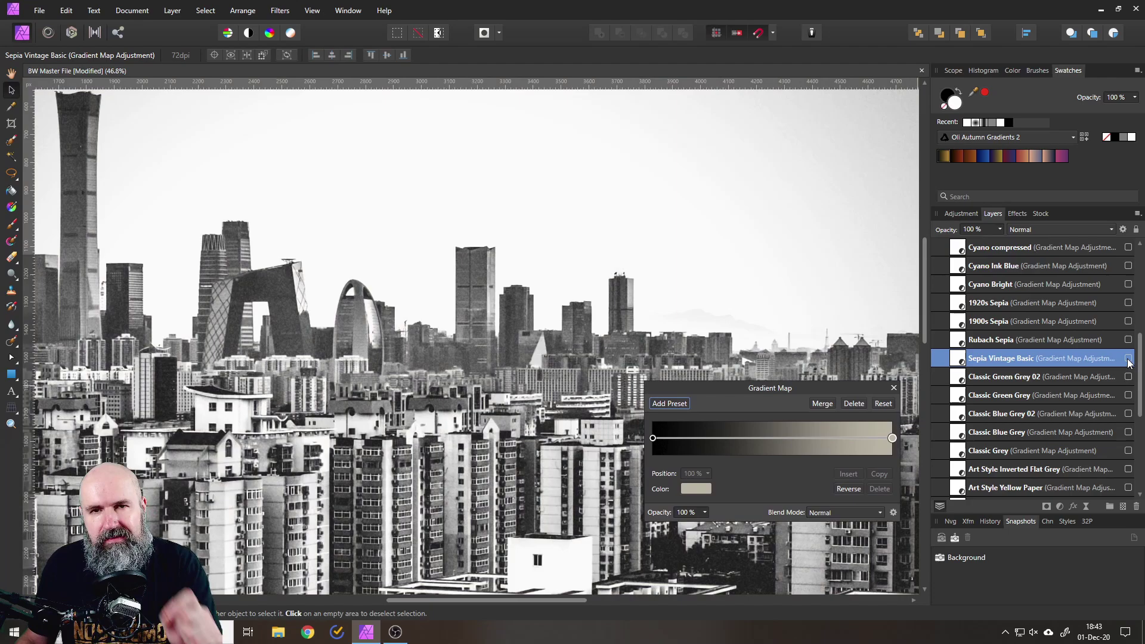
click(1127, 359)
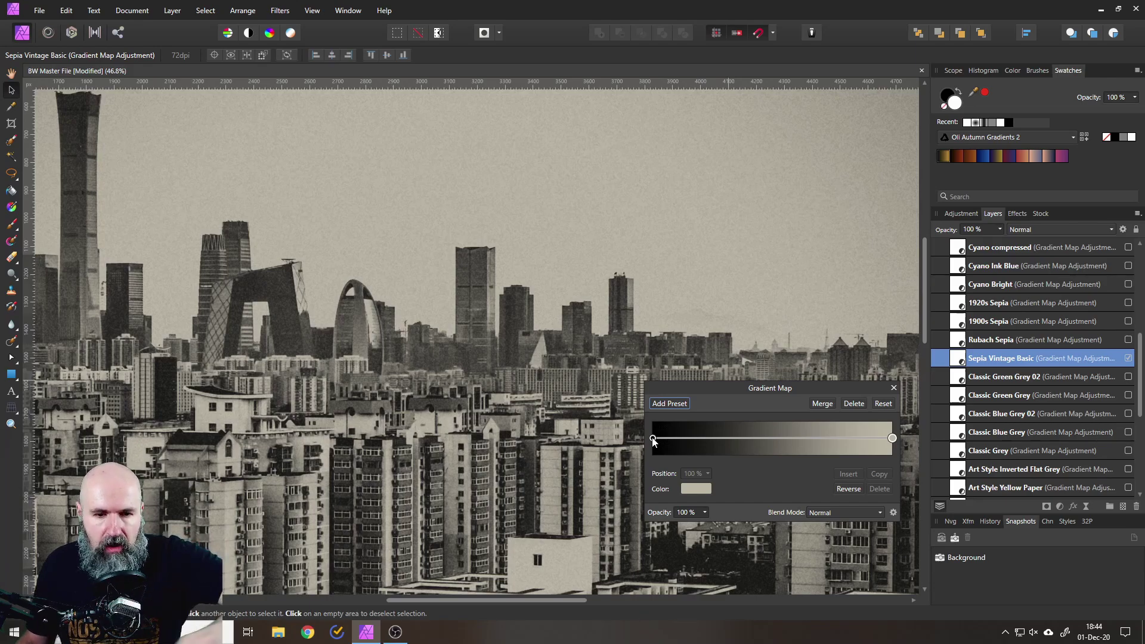
scroll(387, 446, down, 2)
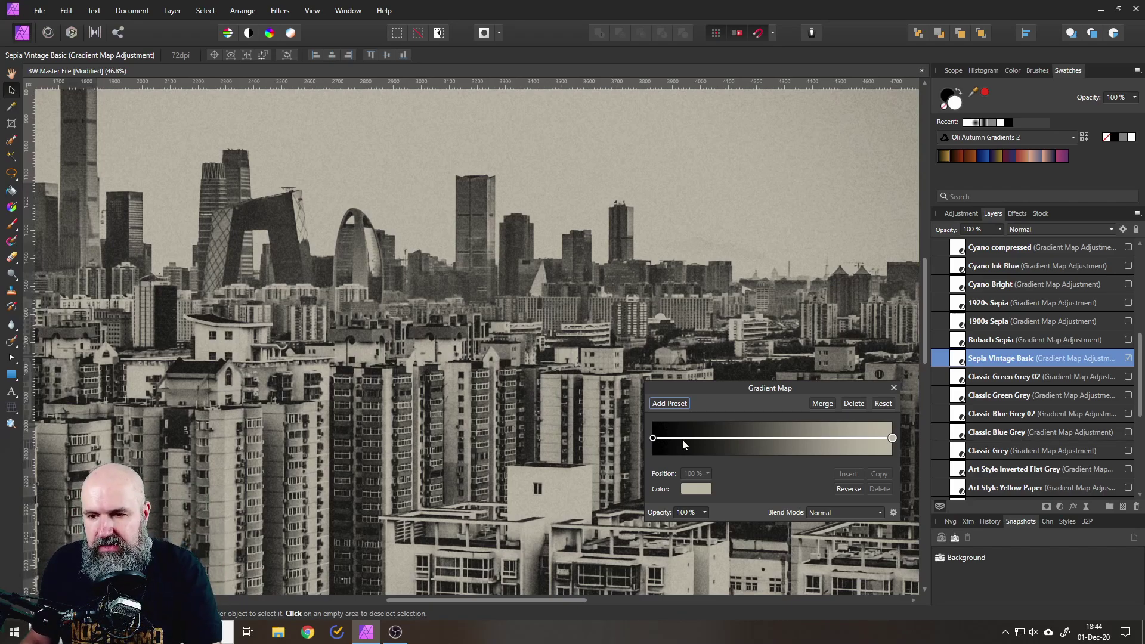
click(893, 388)
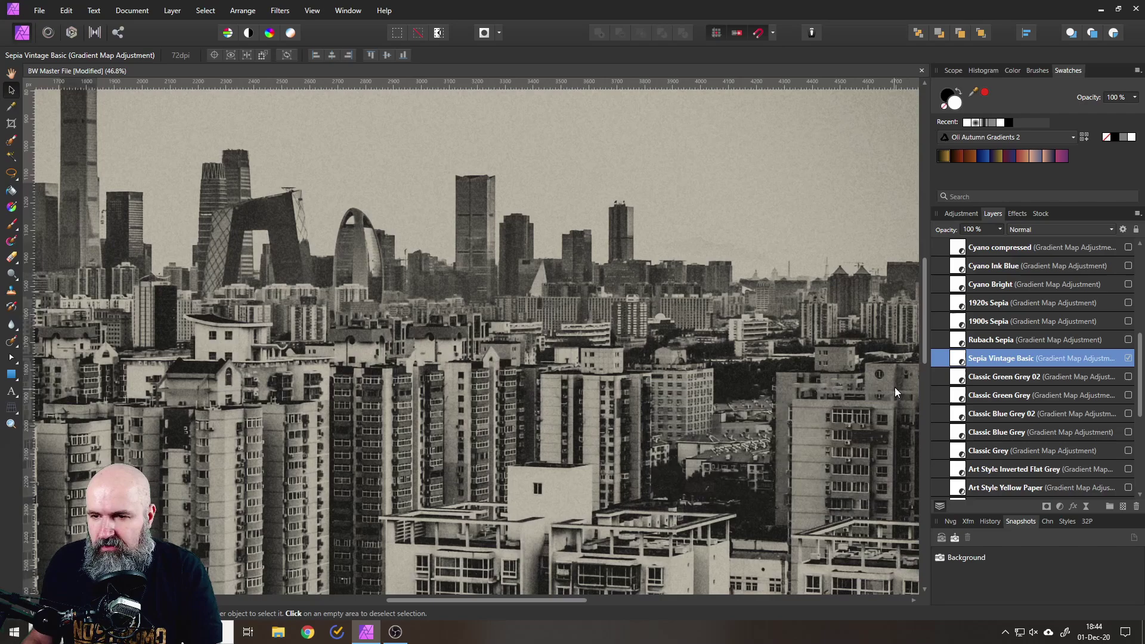
- Hide the "Sepia Vintage Basic" gradient map and show "Rubach Sepia" instead
click(1128, 358)
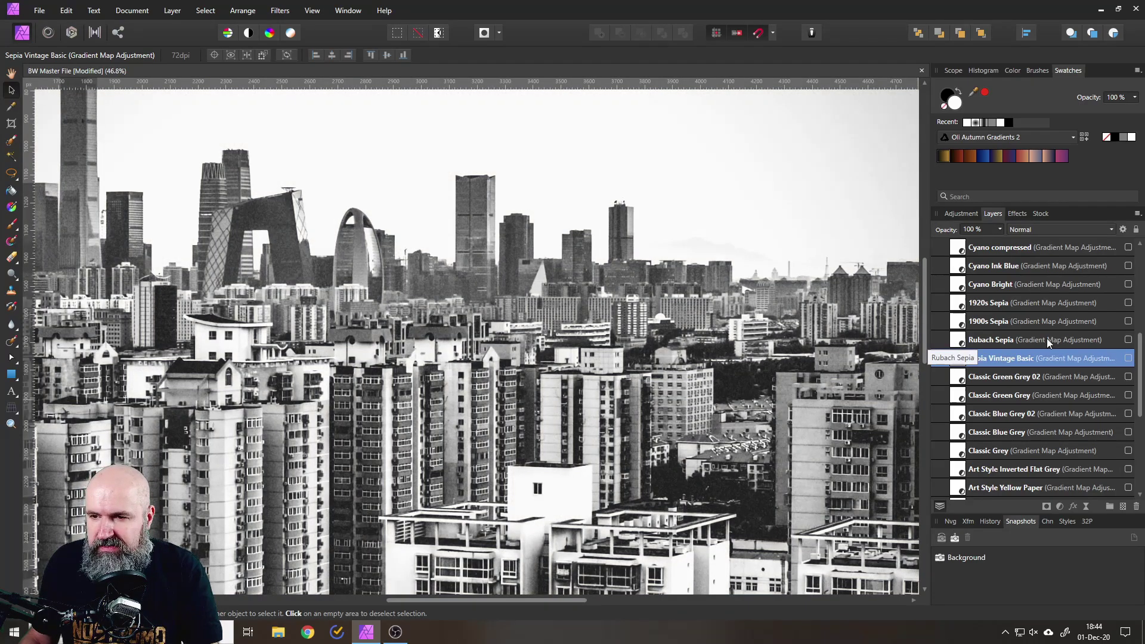
click(963, 343)
click(1128, 339)
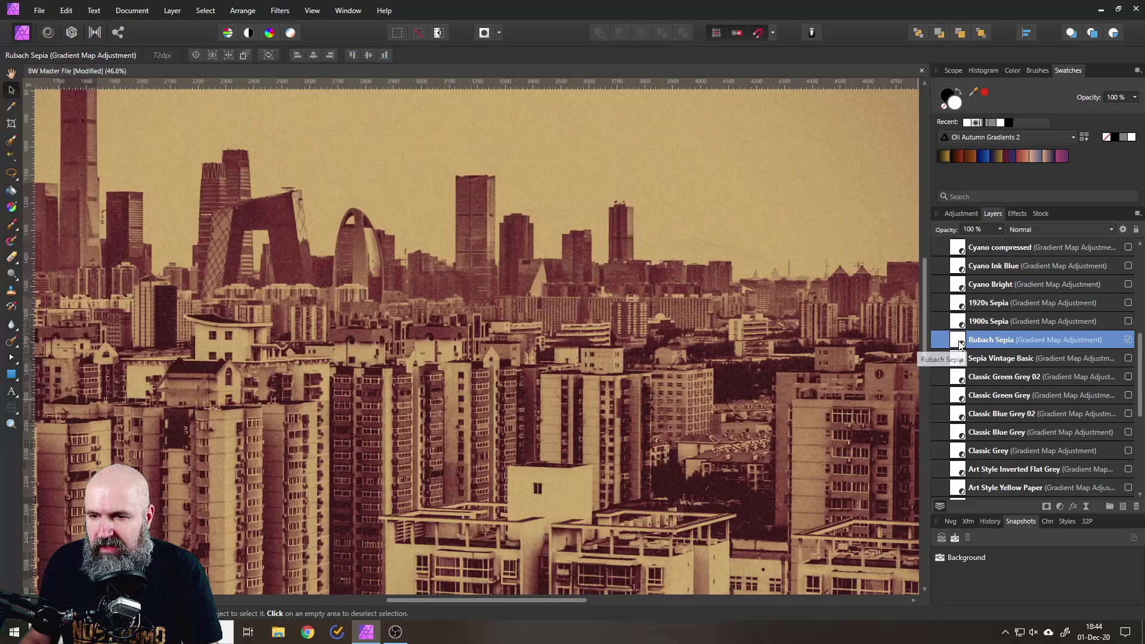
- Review the color stops of the "Rubach Sepia" gradient map, and hide the adjustment
double_click(959, 344)
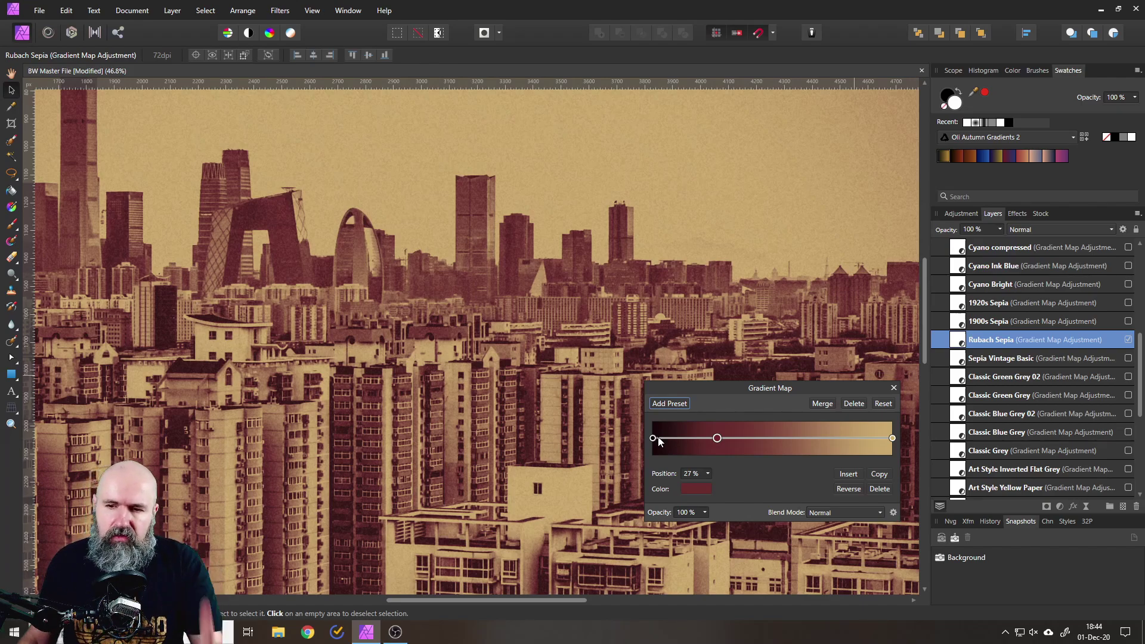
click(894, 387)
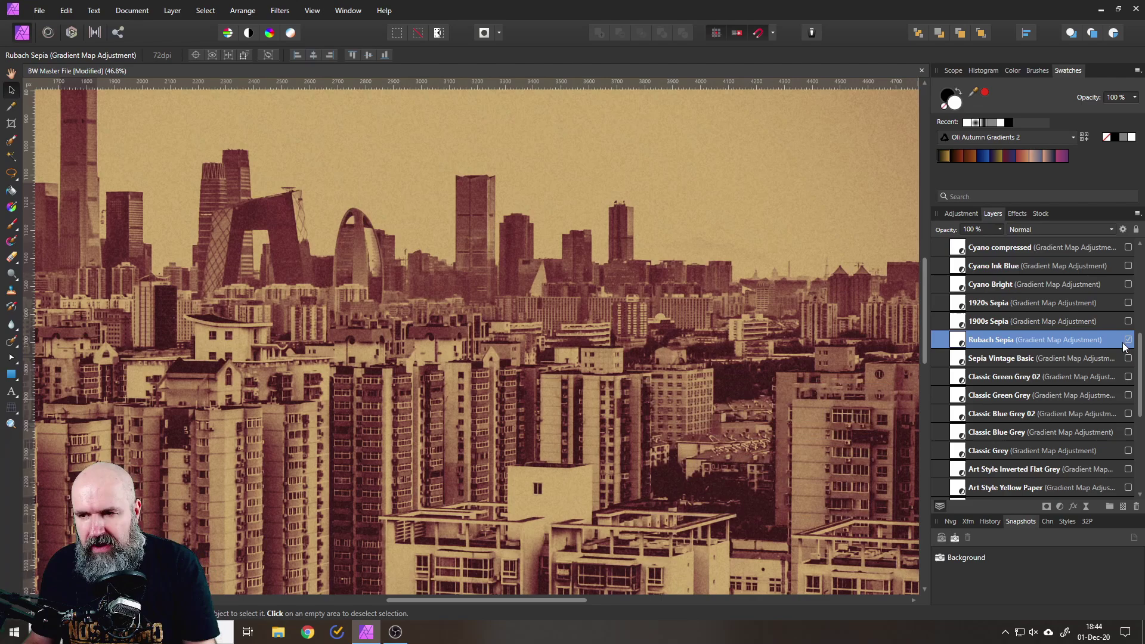
click(1127, 340)
- Look through the remaining gradient maps in "3) Vintage BW Styles" and the effect groups above them
scroll(1014, 358, up, 3)
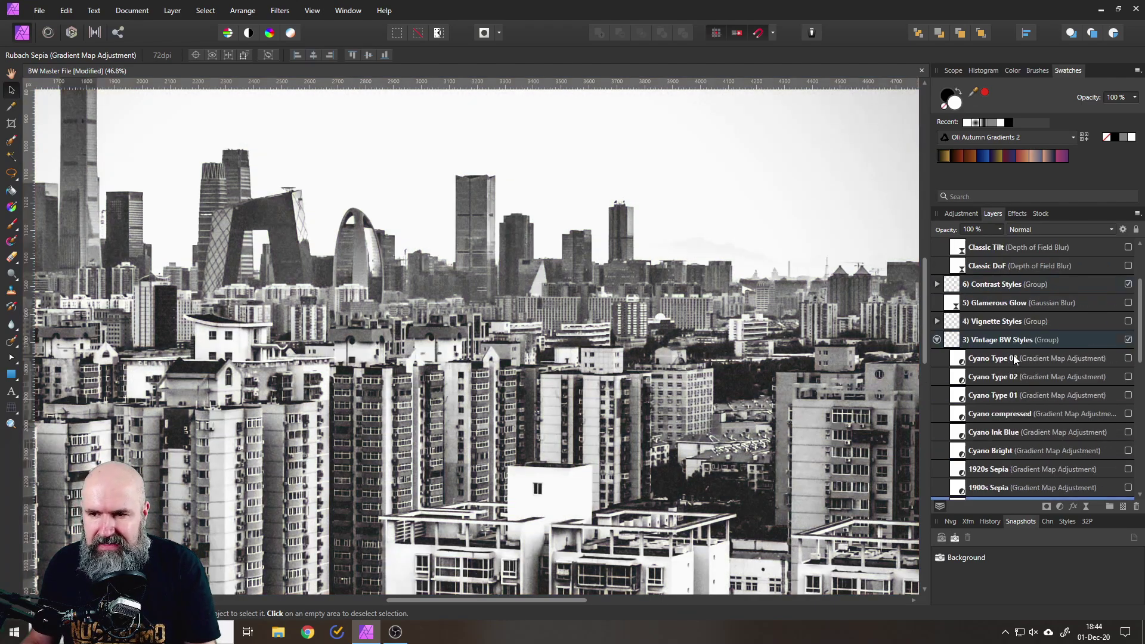
scroll(1013, 358, up, 1)
scroll(977, 420, down, 4)
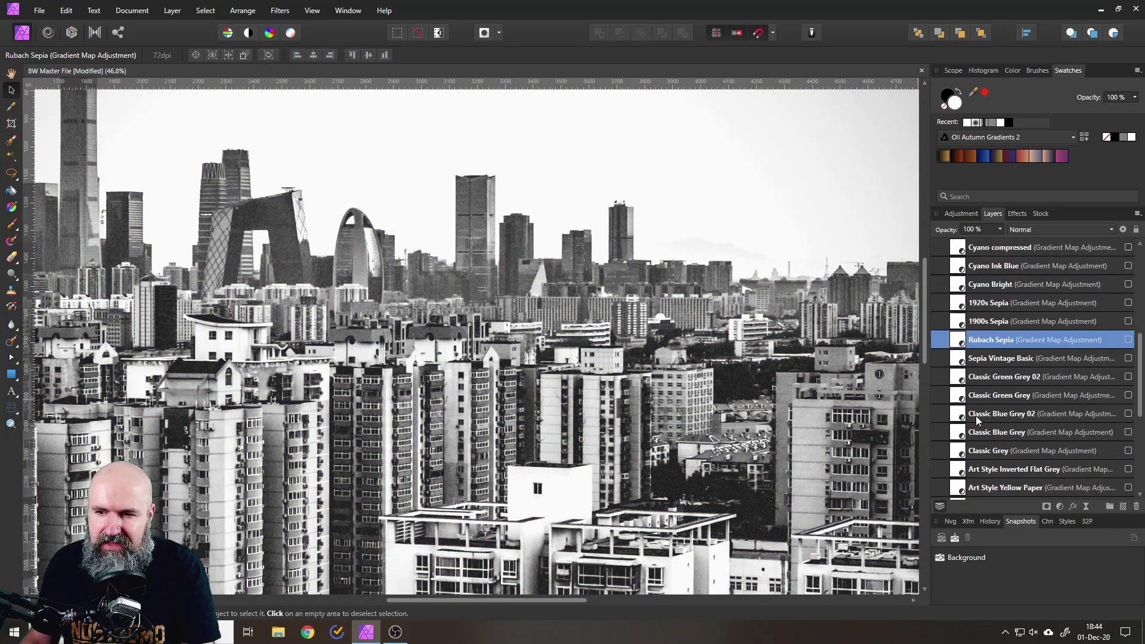
scroll(978, 420, down, 2)
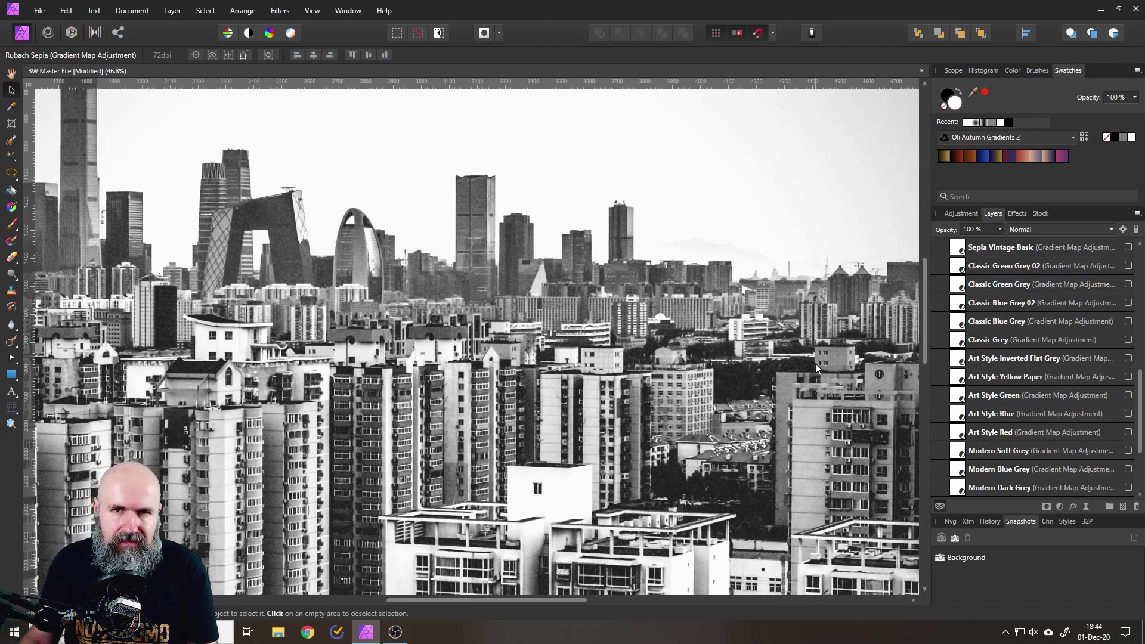
scroll(548, 288, down, 2)
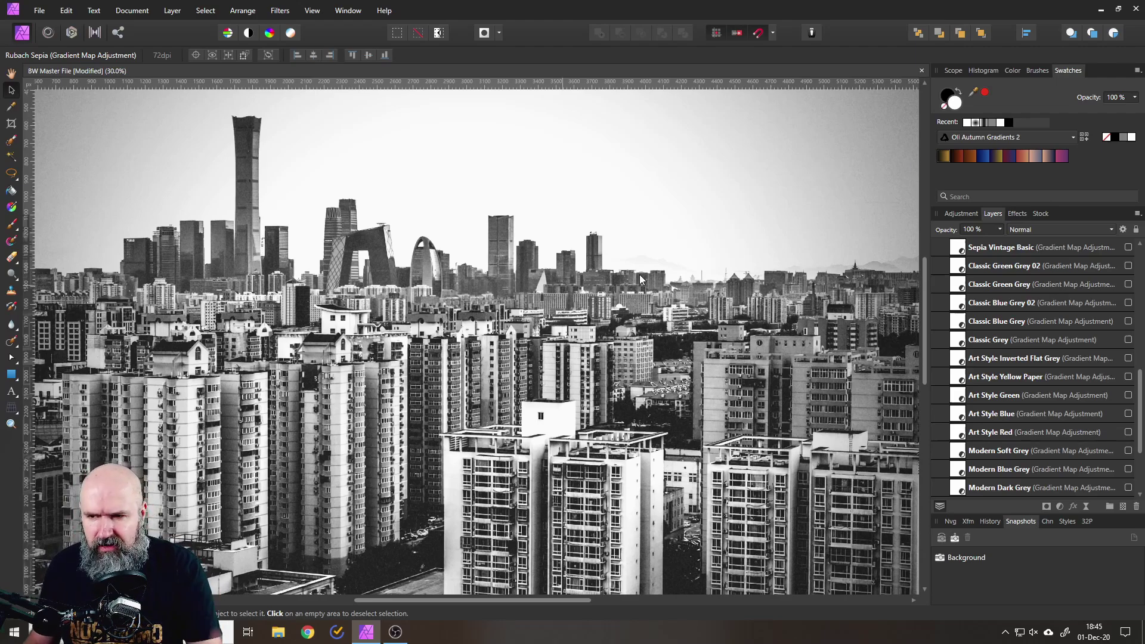
scroll(1070, 366, up, 10)
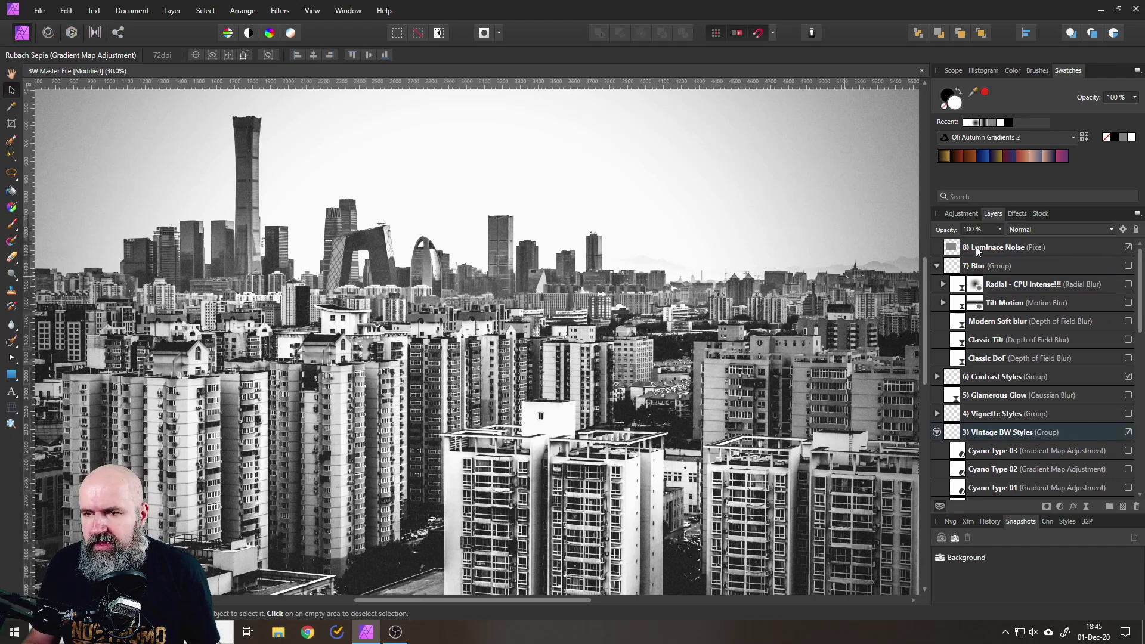
- Show the "Classic Grey" gradient map in "3) Vintage BW Styles" and inspect the grain in the photo's upper-right corner
scroll(1025, 298, down, 5)
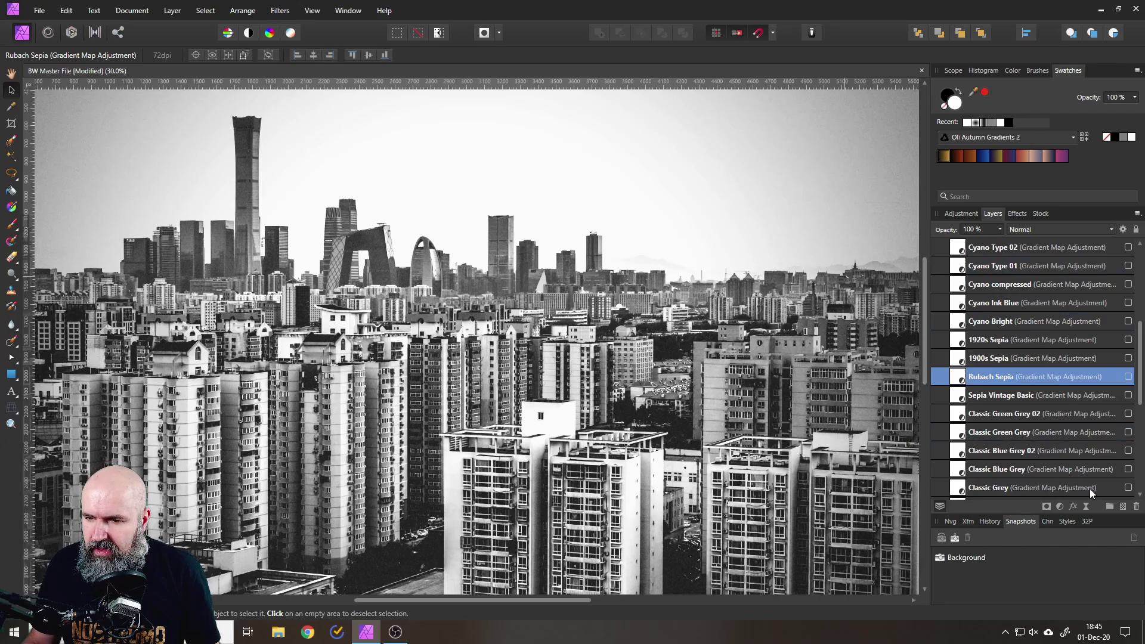
click(1128, 487)
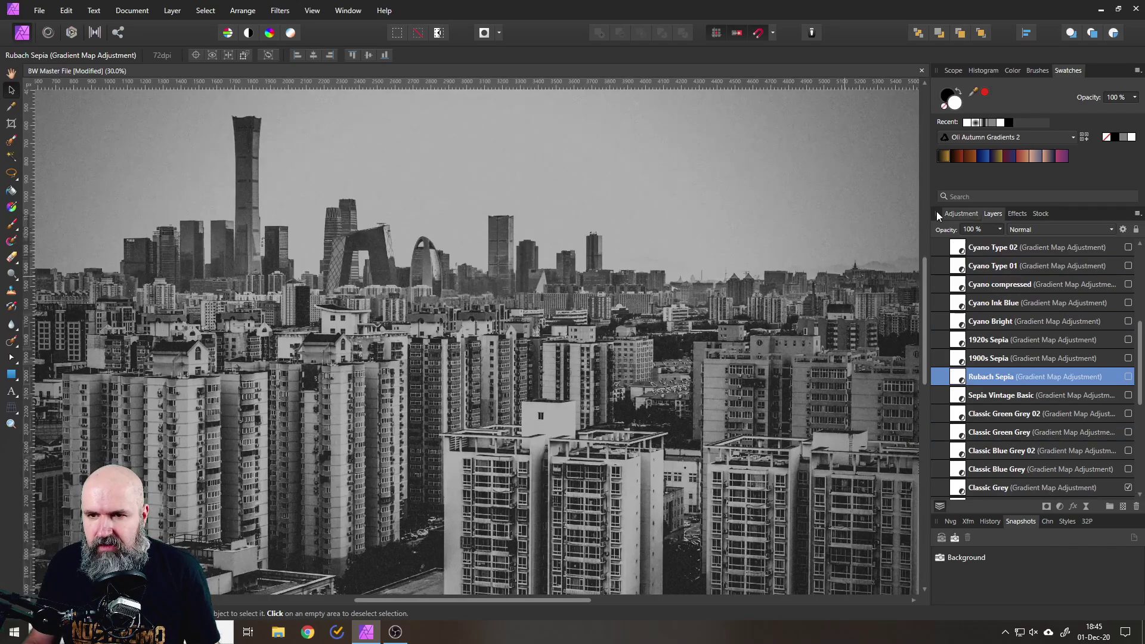
scroll(841, 166, up, 4)
drag(841, 169, 452, 451)
scroll(674, 320, up, 3)
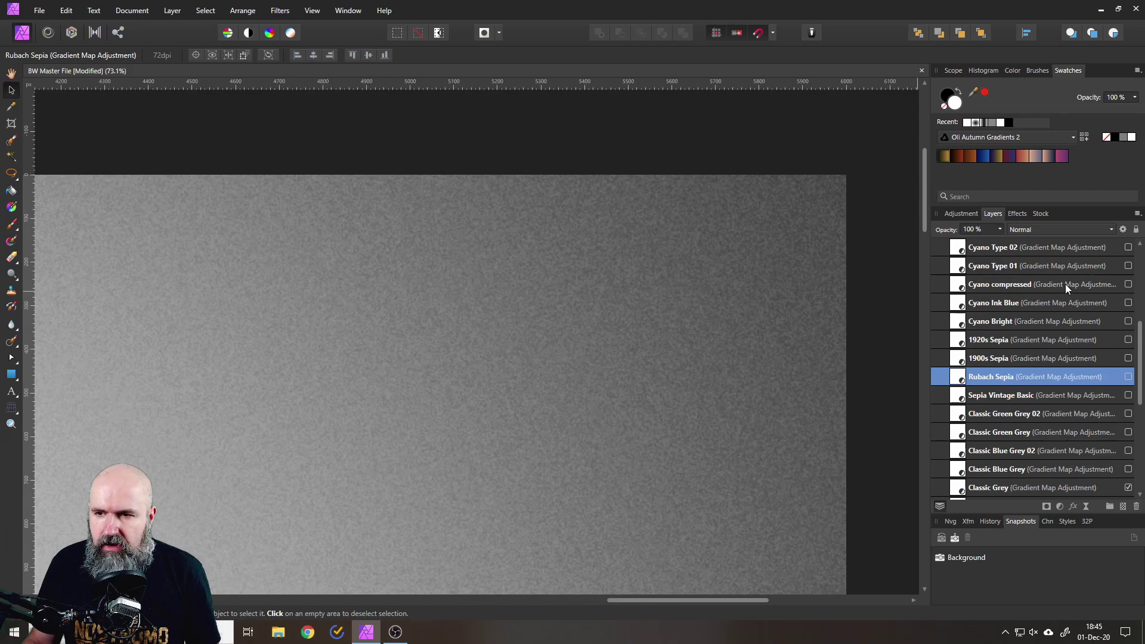
- Duplicate the "8) Luminace Noise" layer with the copy's blend mode set to Normal, and examine the noise pattern at different magnifications
scroll(1053, 320, up, 4)
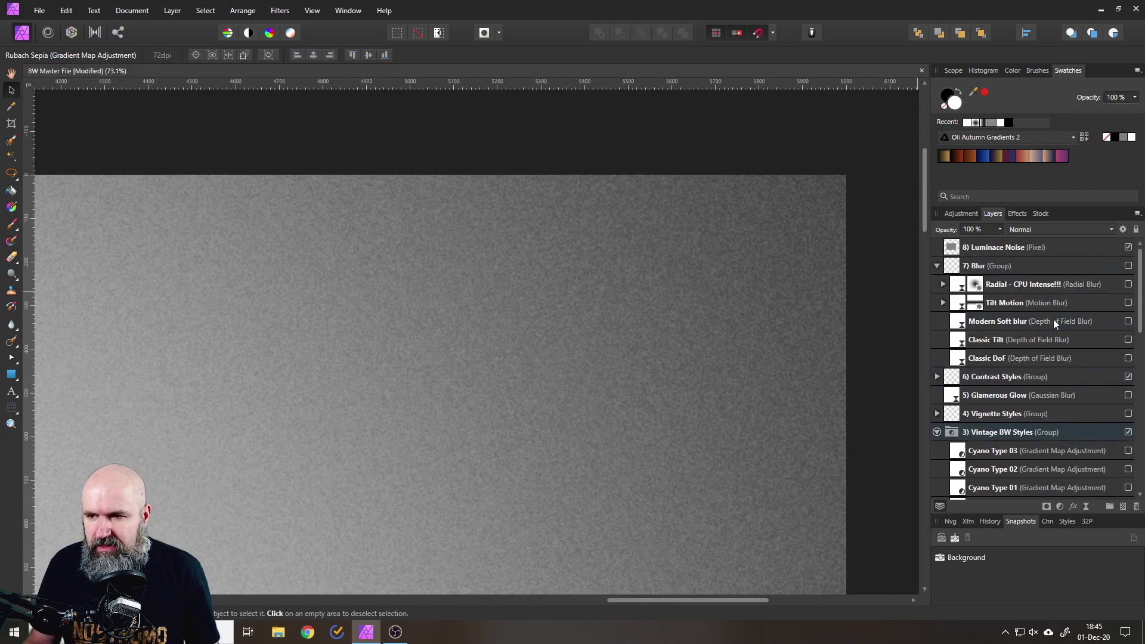
click(952, 248)
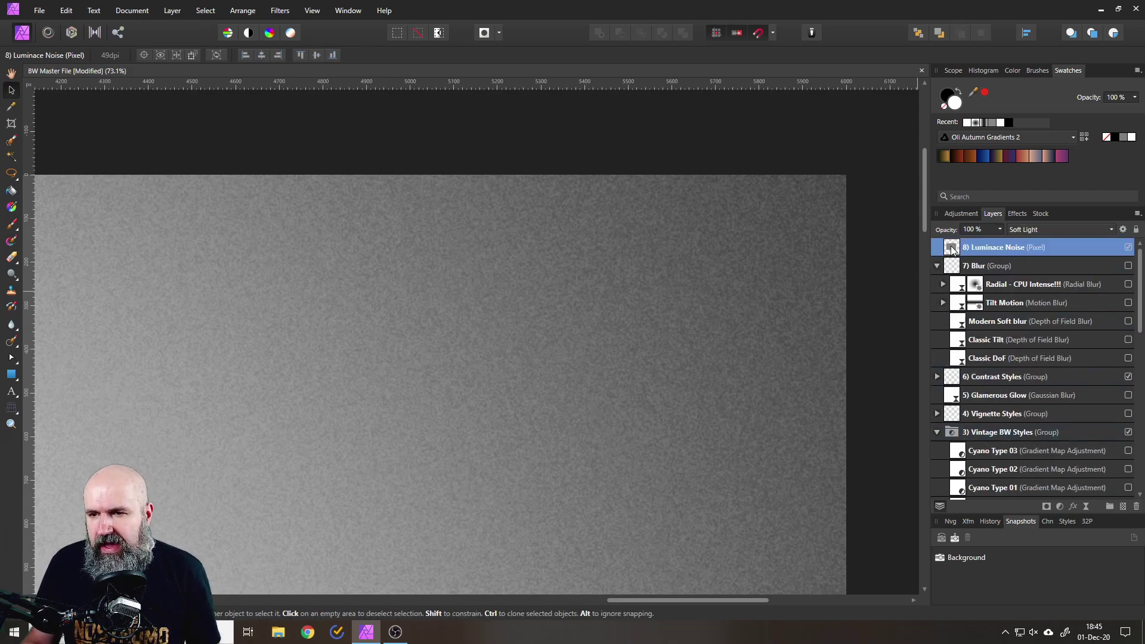
click(1035, 230)
click(1025, 245)
key(ctrl+j)
scroll(506, 312, down, 3)
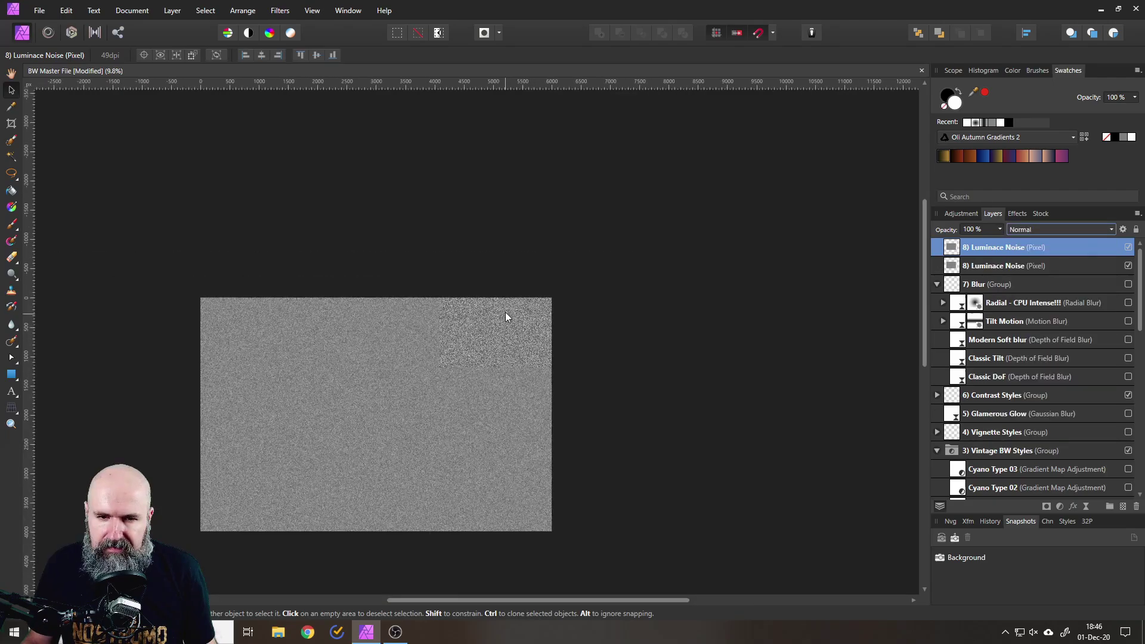
scroll(563, 346, up, 3)
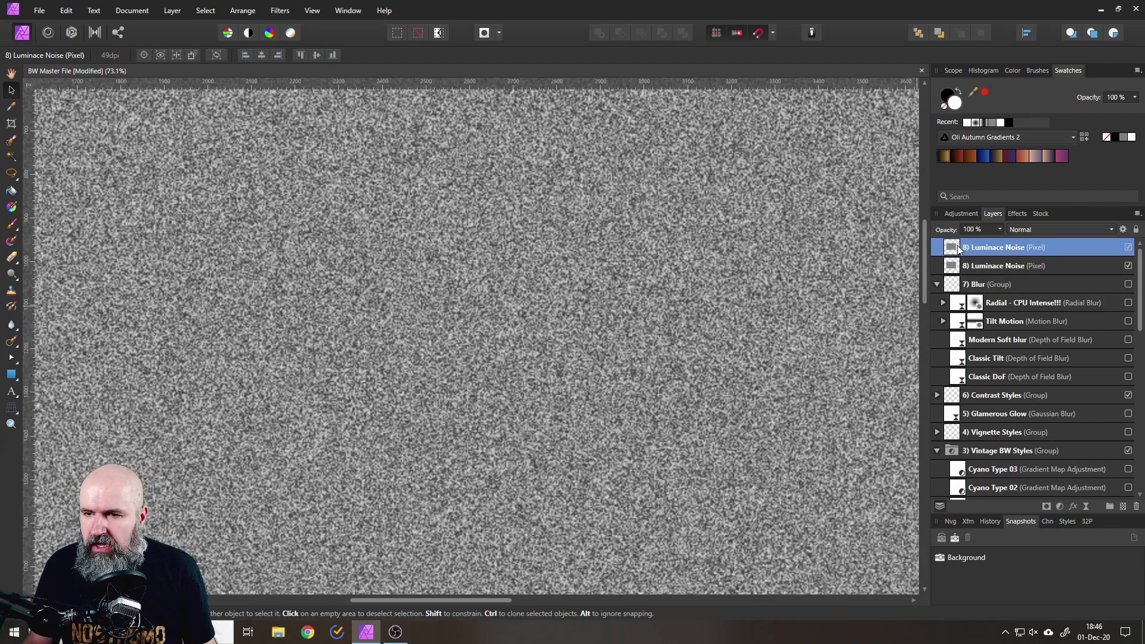
scroll(792, 278, down, 3)
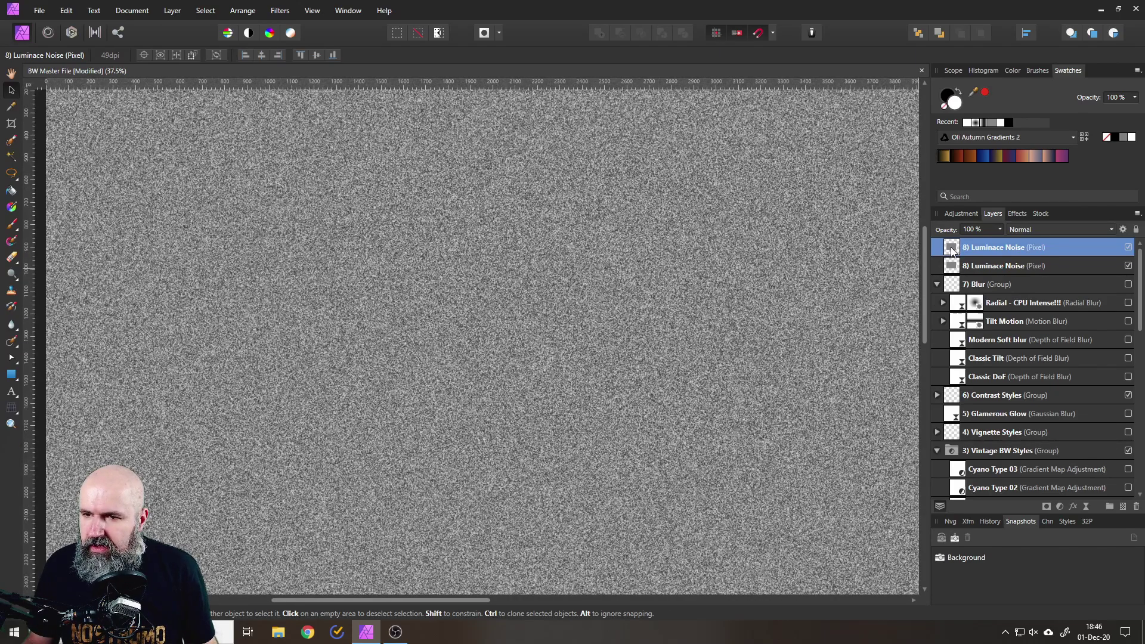
- Delete the duplicated "8) Luminace Noise" layer and inspect the Soft Light grain in the sky
click(1136, 506)
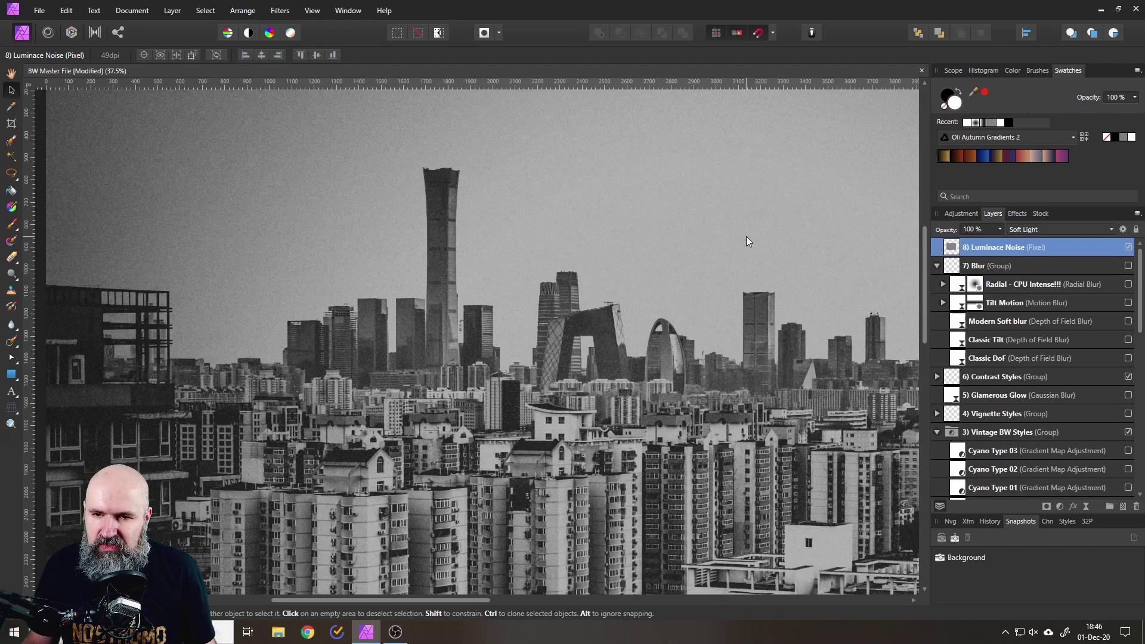
scroll(746, 236, up, 3)
scroll(753, 205, up, 5)
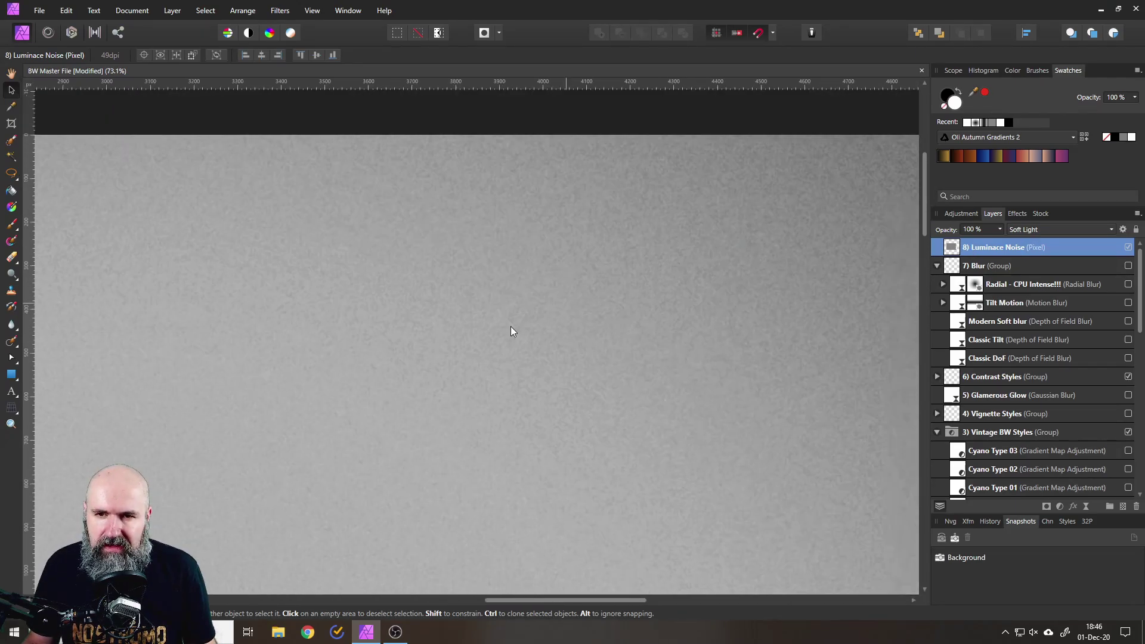
- Open the blend options of the "8) Luminace Noise" layer and examine its blend ranges beside the sky's dark upper-right corner
scroll(510, 327, right, 10)
scroll(570, 184, right, 4)
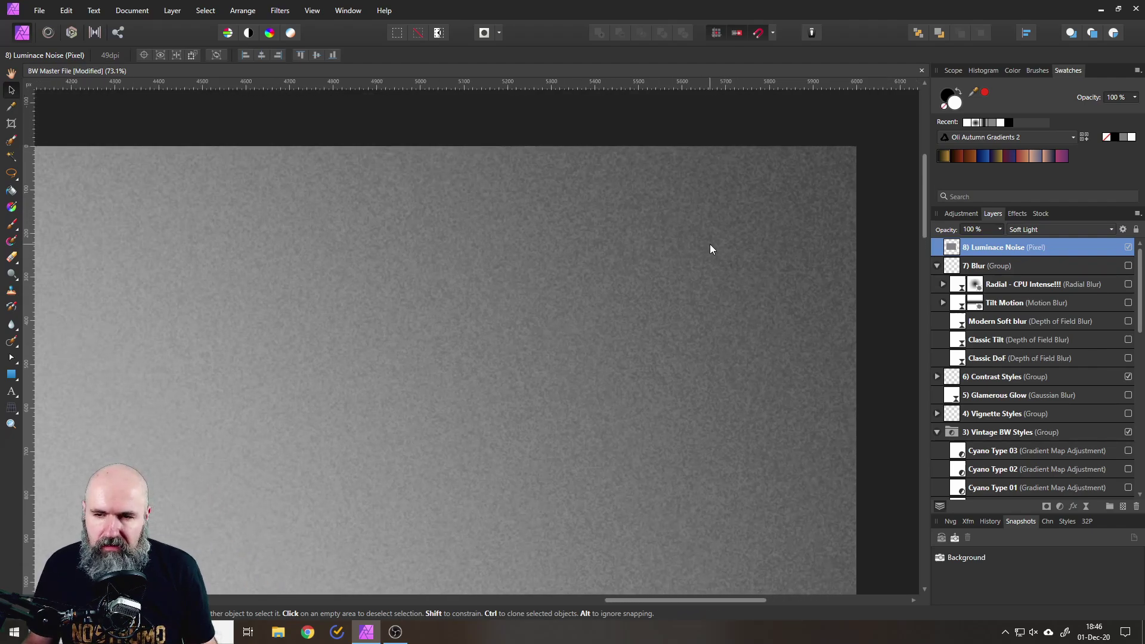
scroll(710, 244, down, 2)
click(1122, 229)
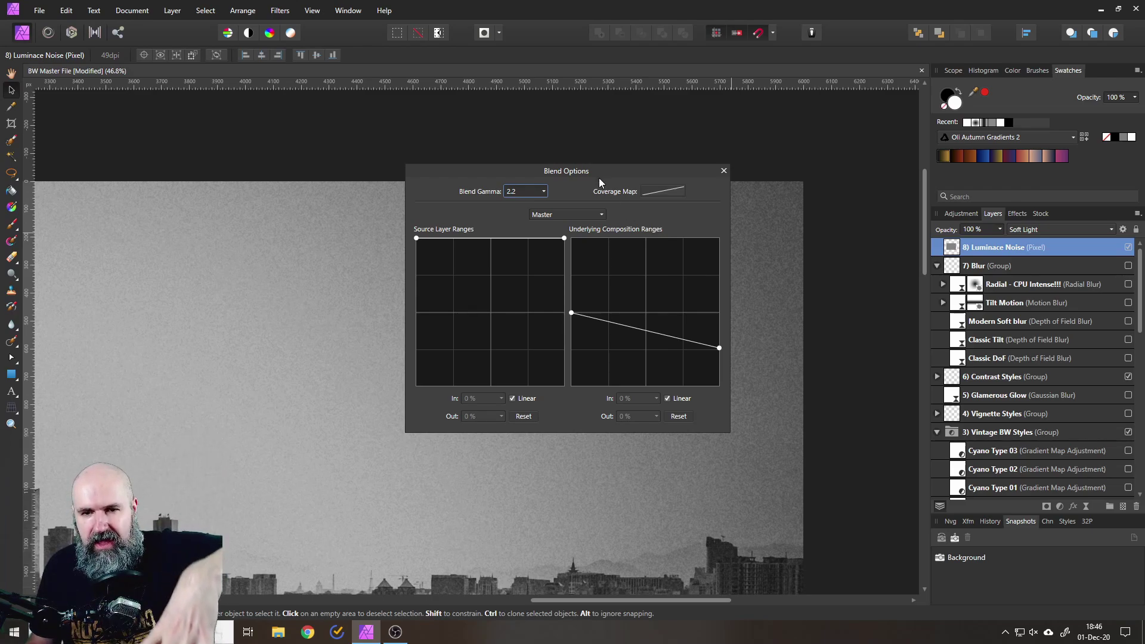
drag(583, 177, 448, 250)
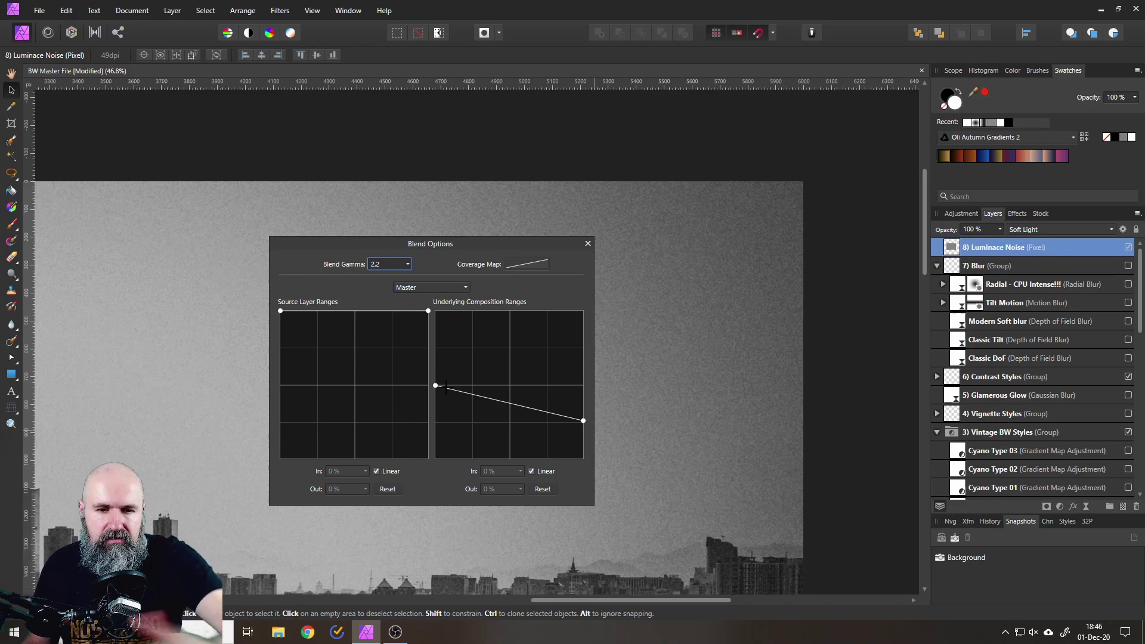
- Try a 100 % output for the darkest tones in the noise layer's Underlying Composition Ranges, then undo it and close the blend options
click(436, 385)
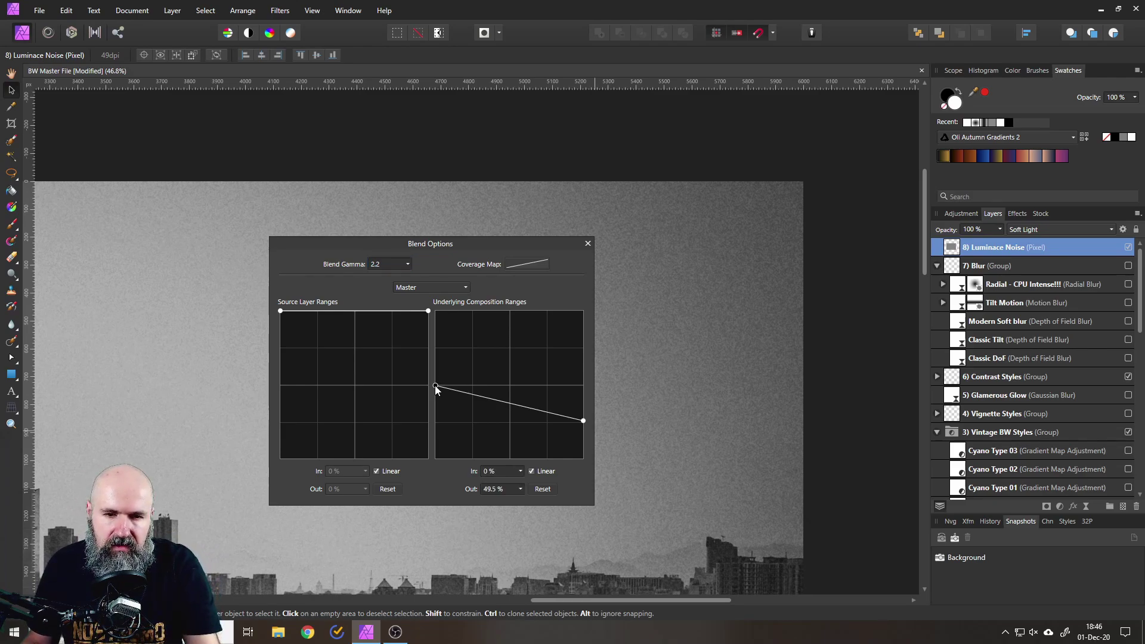
drag(435, 386, 435, 311)
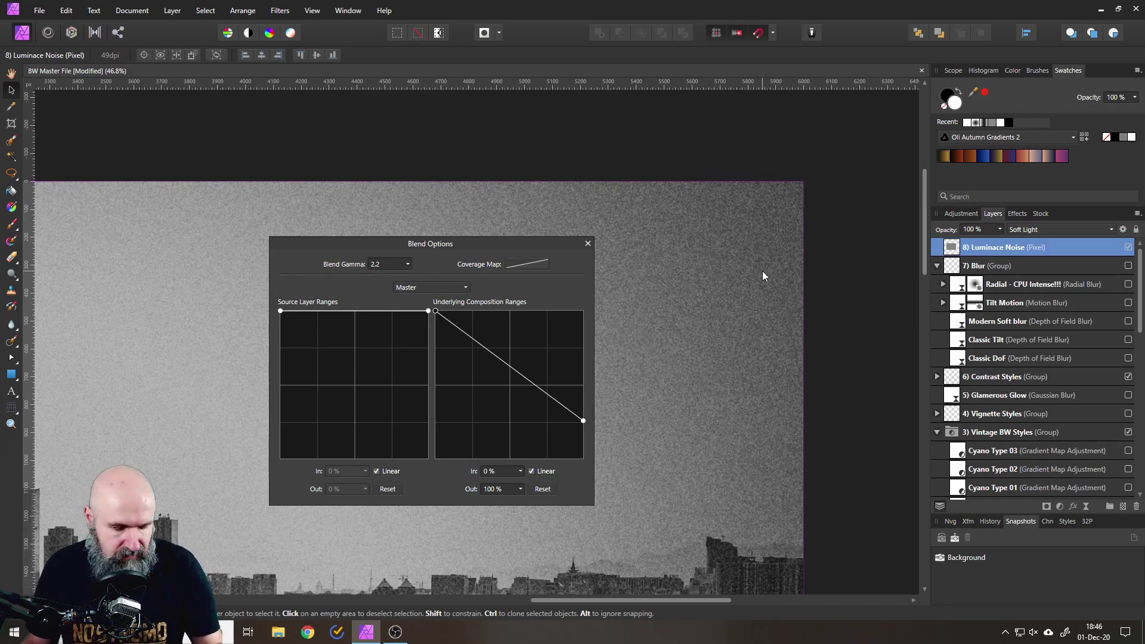
key(ctrl+z)
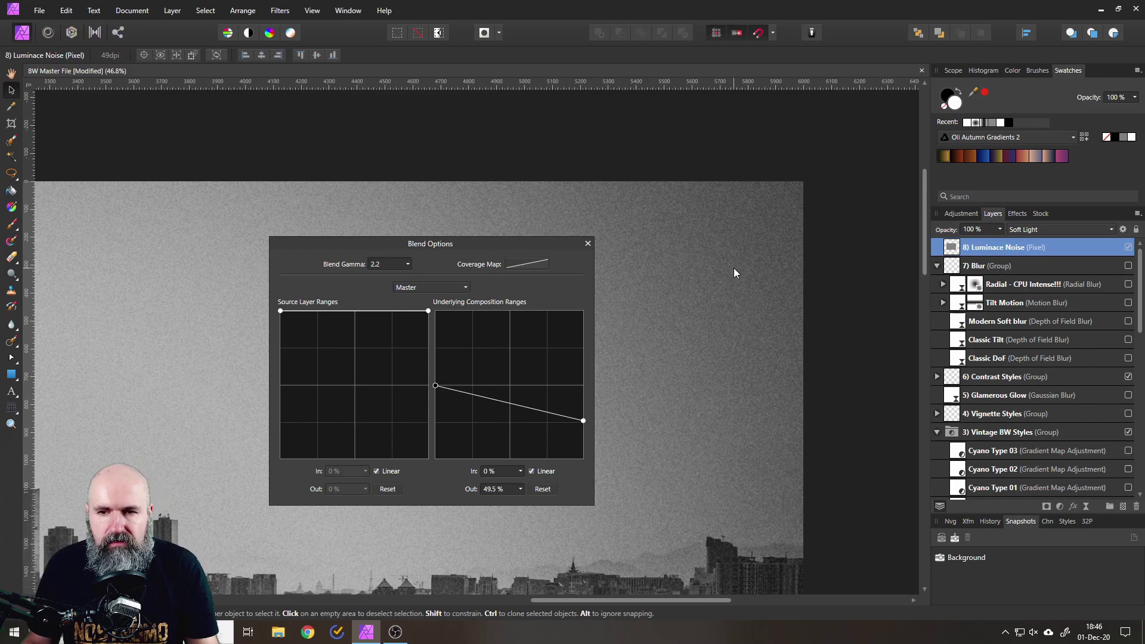
click(588, 244)
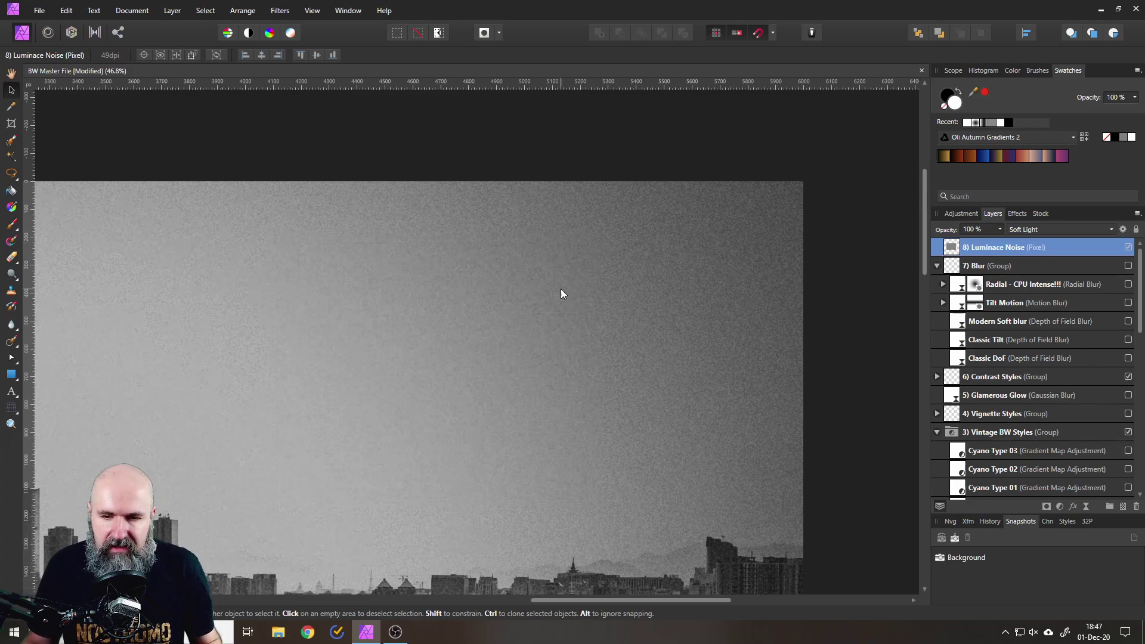
- View the whole photo and inspect the luminance noise in the sky above the skyline at closer magnification
key(ctrl+0)
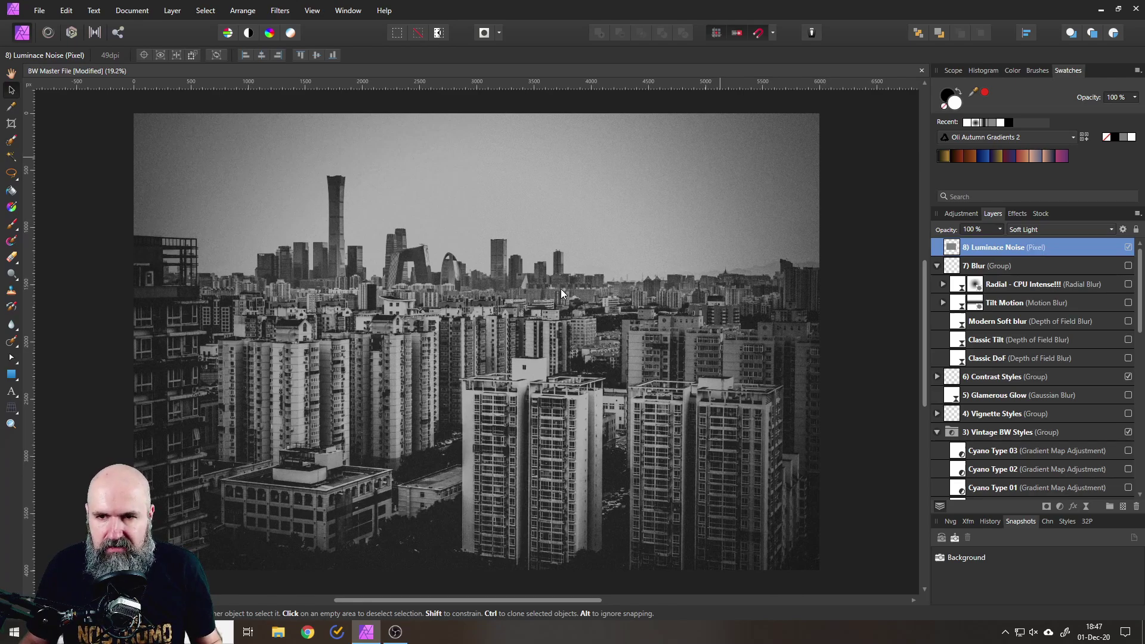
scroll(753, 212, up, 5)
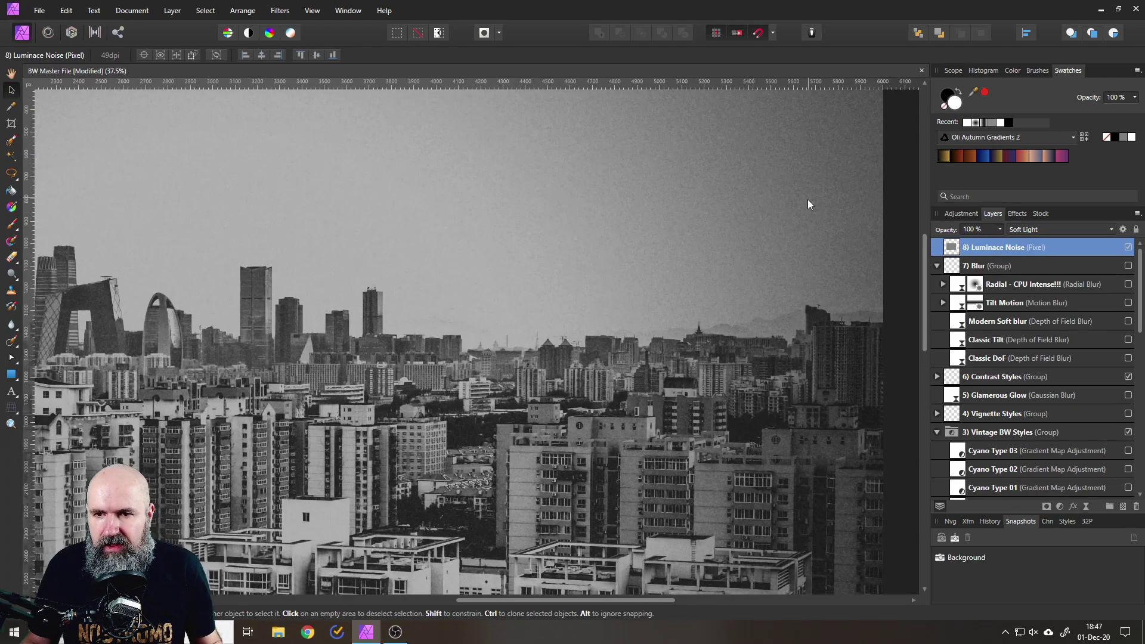